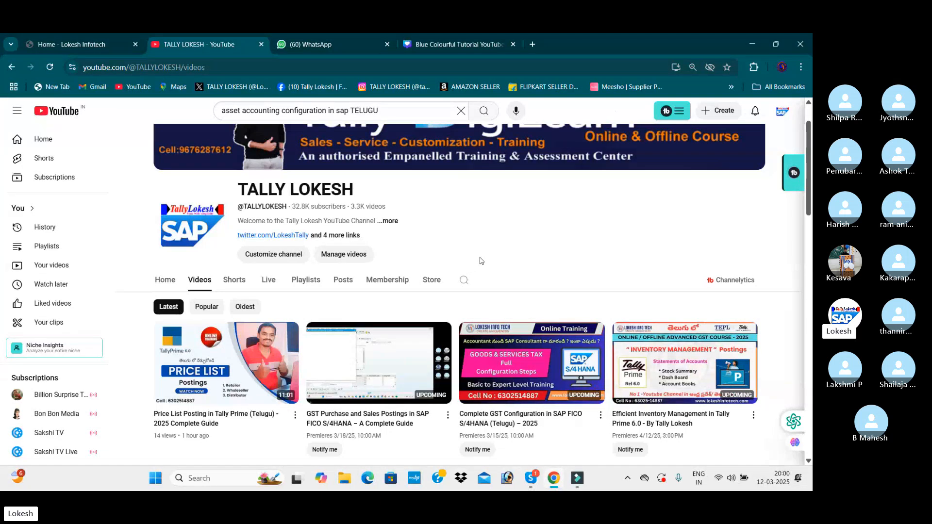
Switch to the Skype group call, dismiss the recording notice and minimize the call window
scroll(517, 258, down, 3)
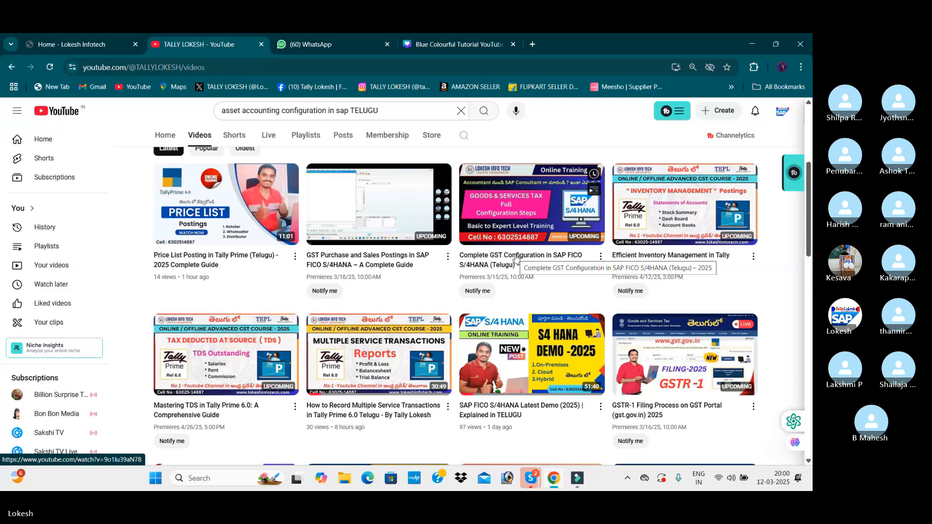
mouse_move(531, 478)
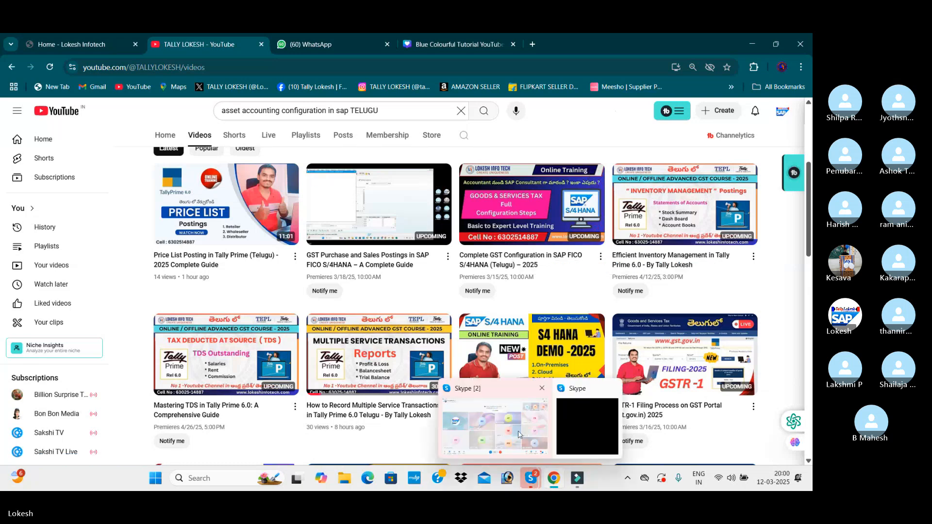
click(517, 430)
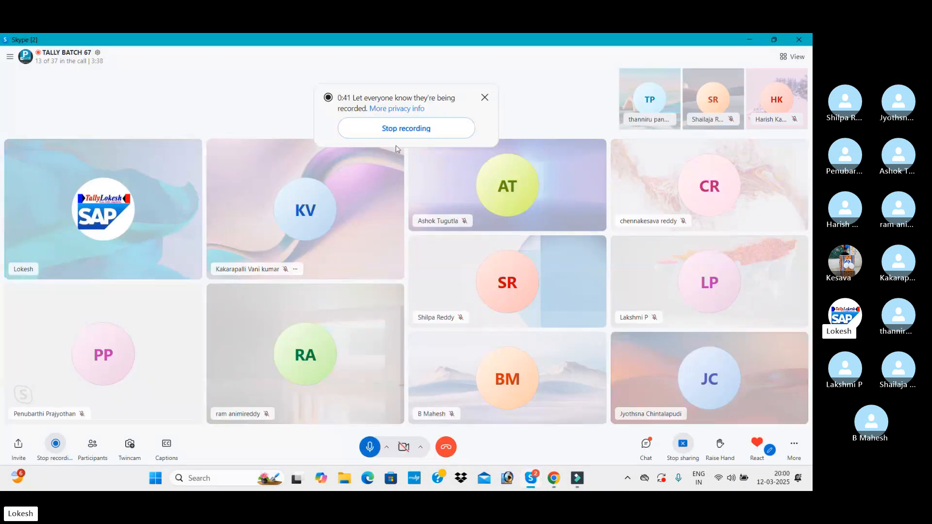
click(485, 99)
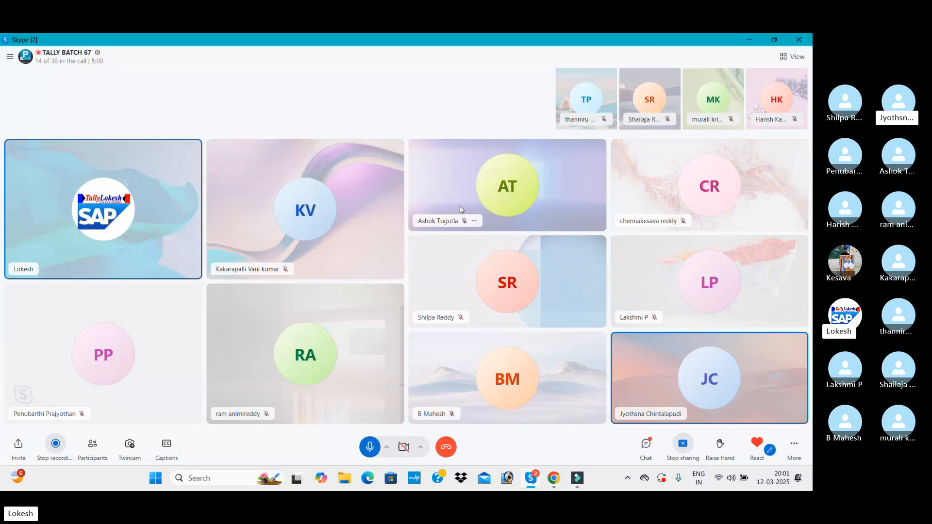
click(750, 39)
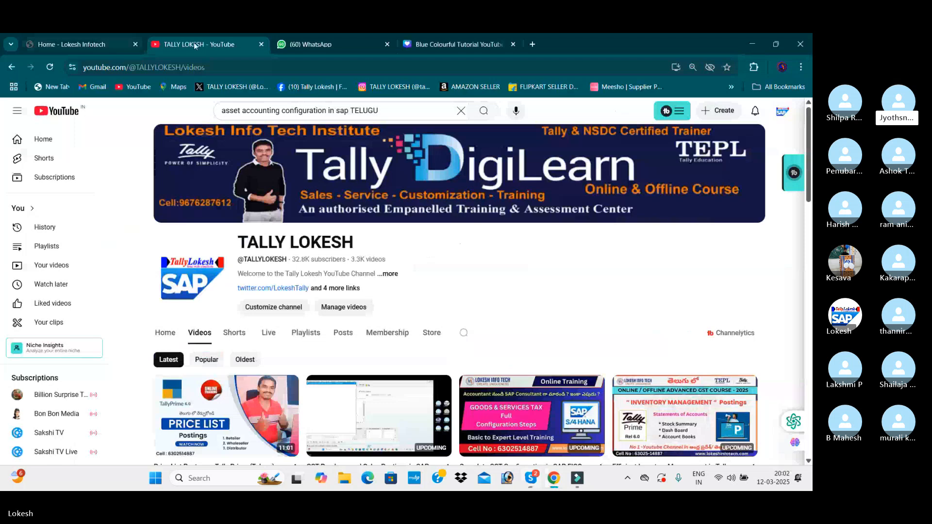
View the banner slides on the Lokesh Infotech home page and minimize the browser
click(85, 47)
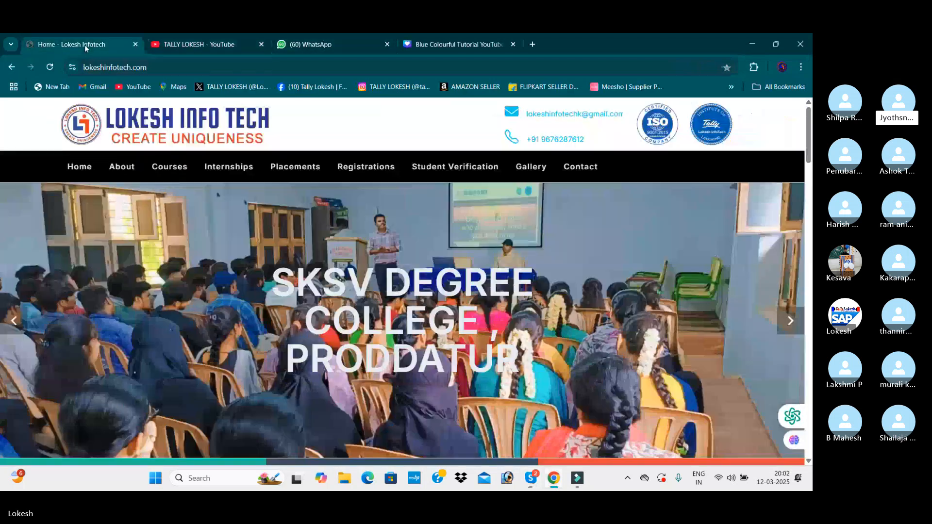
click(794, 330)
click(791, 321)
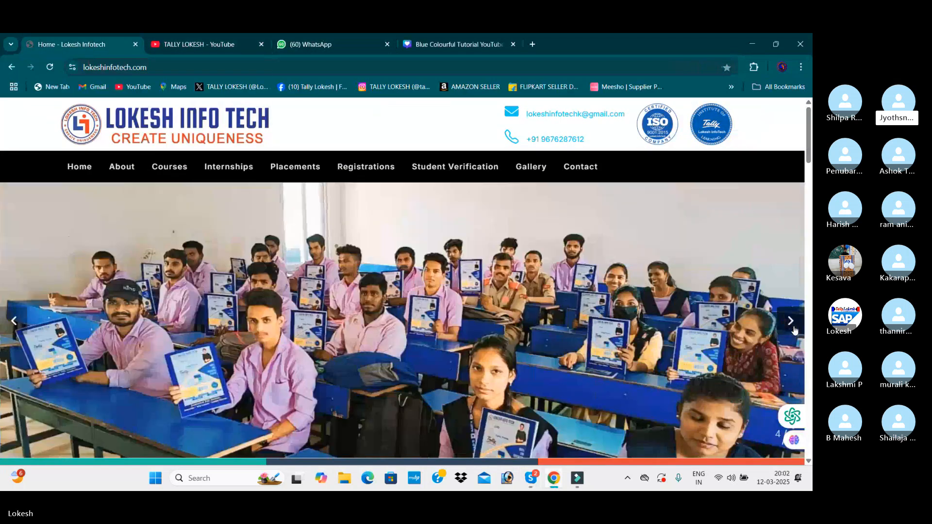
click(792, 321)
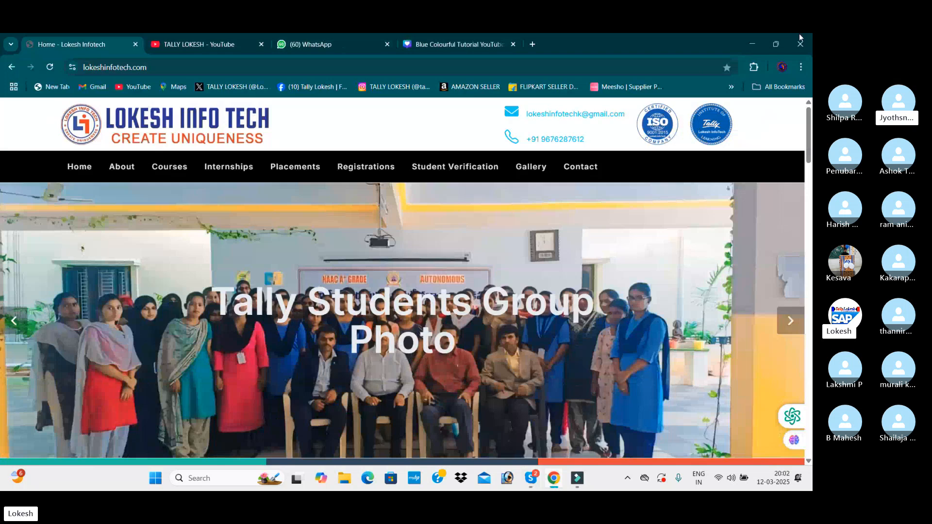
click(753, 44)
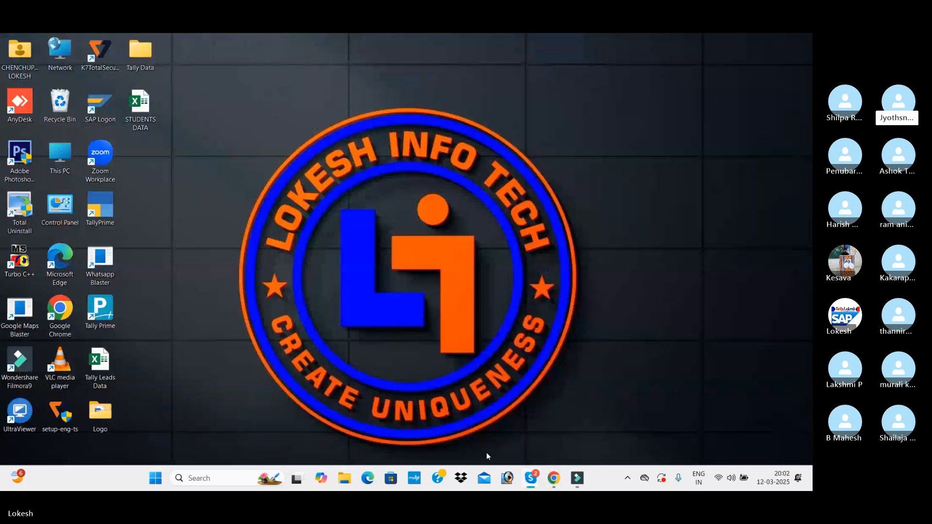
Return to the Skype call, mute the unmuted participant from the participants list and minimize the call window
mouse_move(531, 478)
click(508, 439)
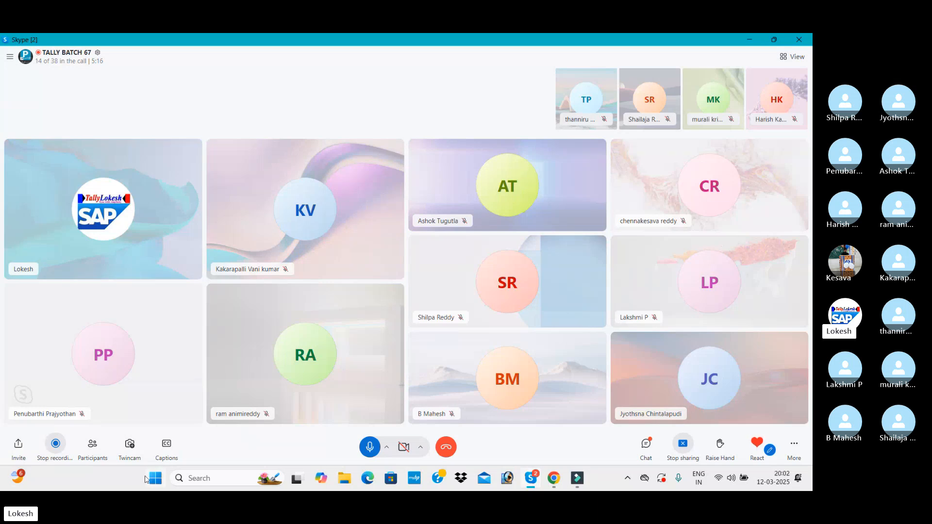
click(99, 456)
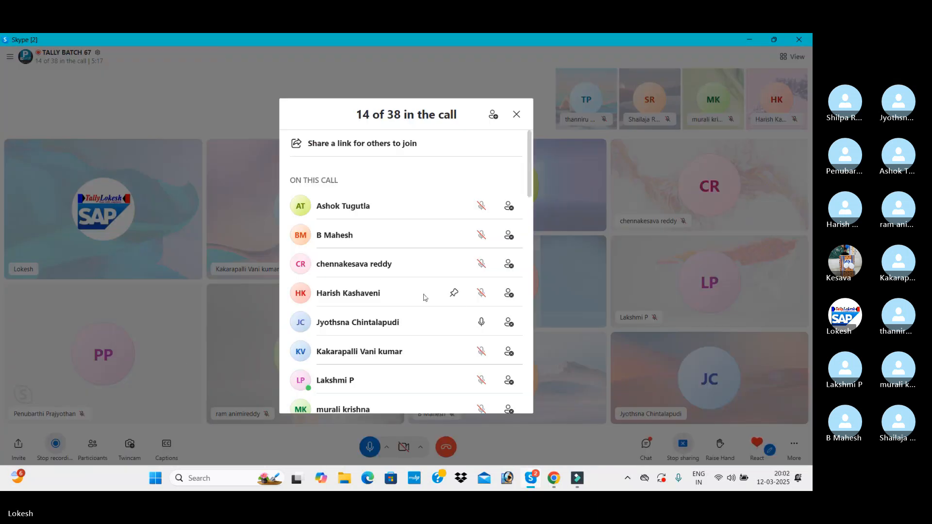
click(482, 323)
scroll(436, 329, down, 5)
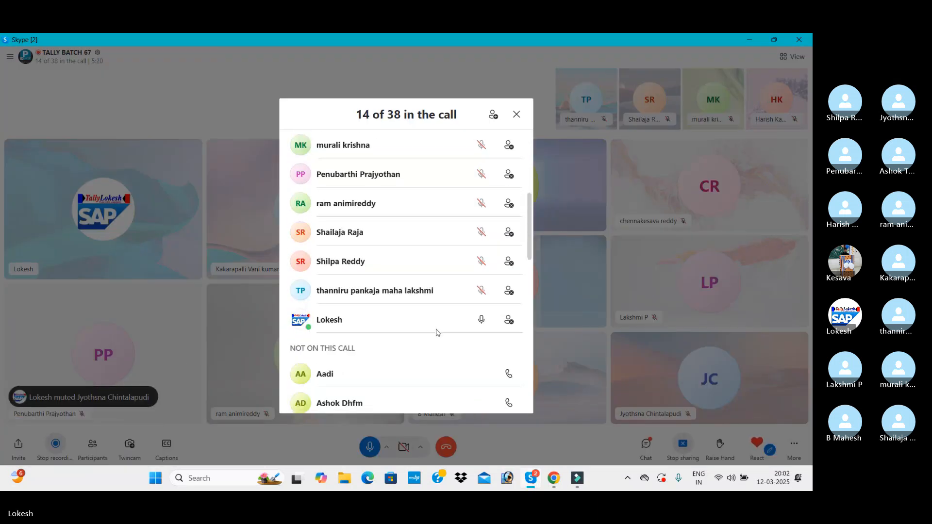
click(517, 114)
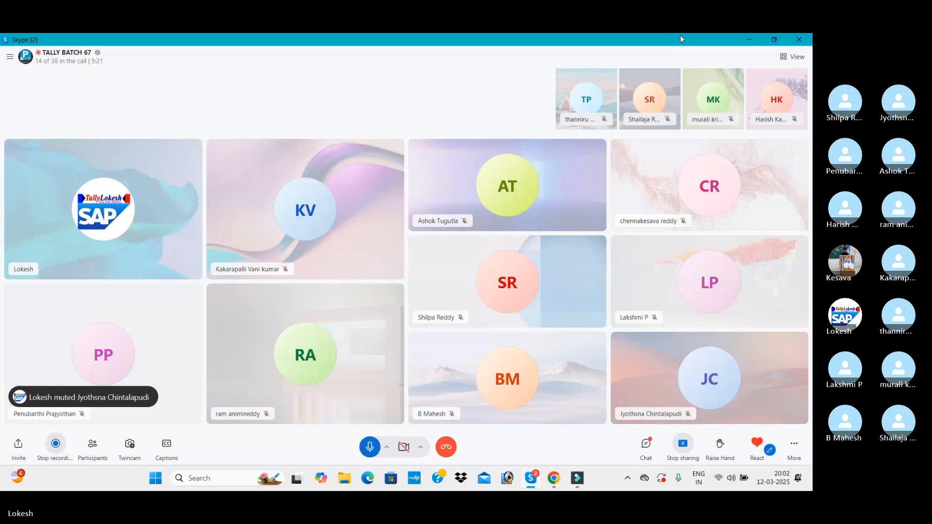
click(750, 39)
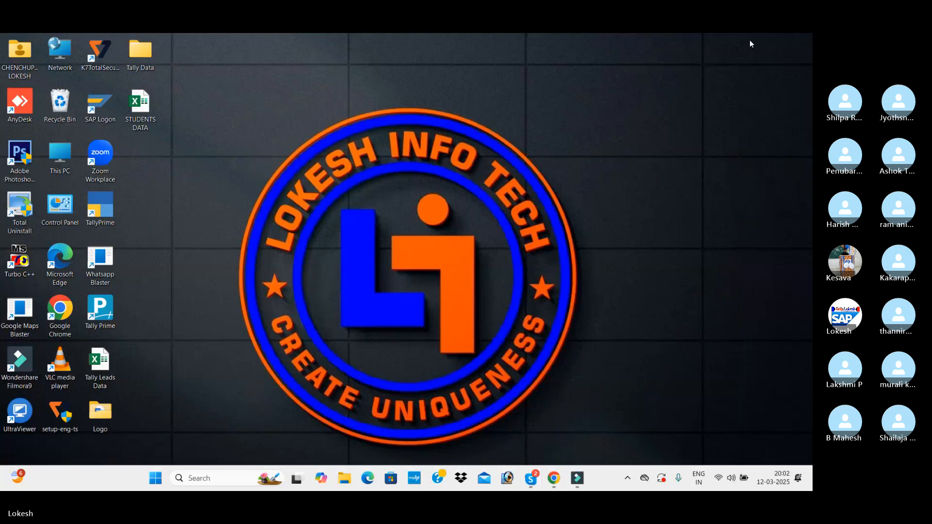
Launch Tally Prime and shut the open company to reach the company selection list
double_click(100, 313)
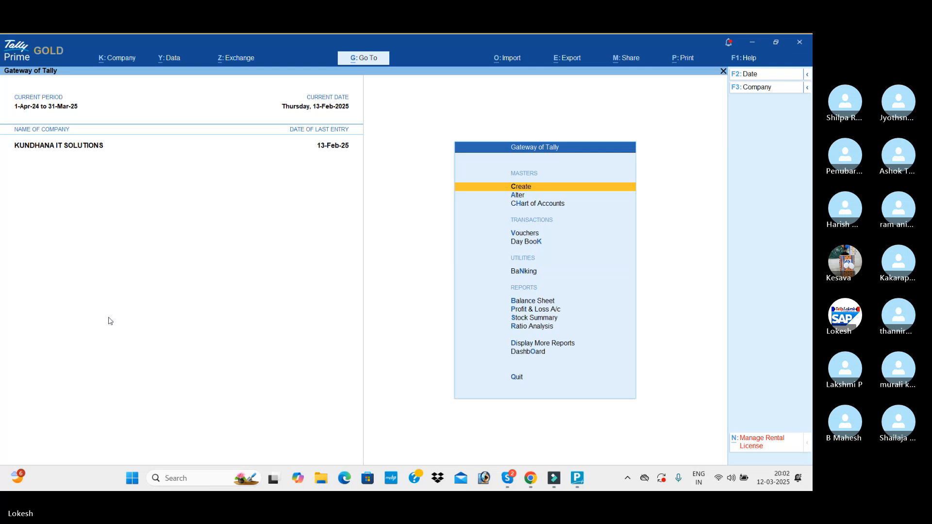
click(772, 90)
key(Up)
key(Return)
key(Return)
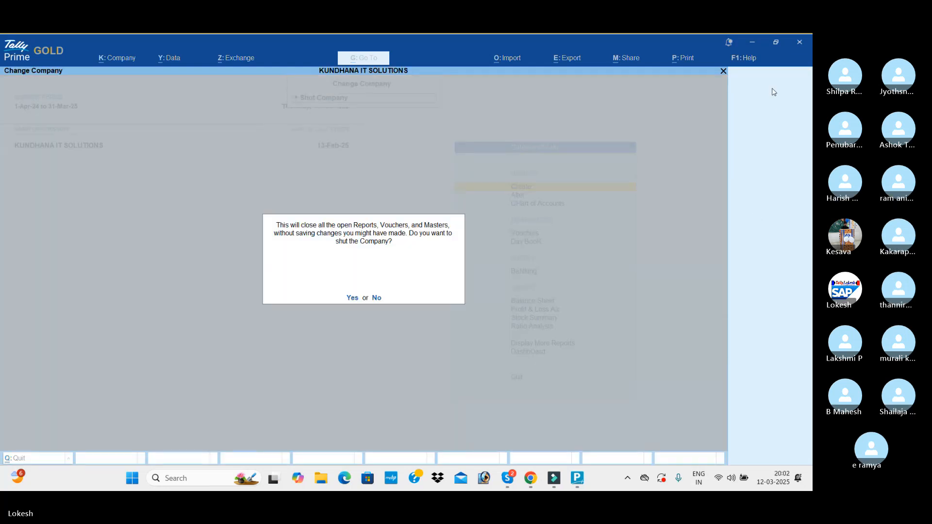
key(y)
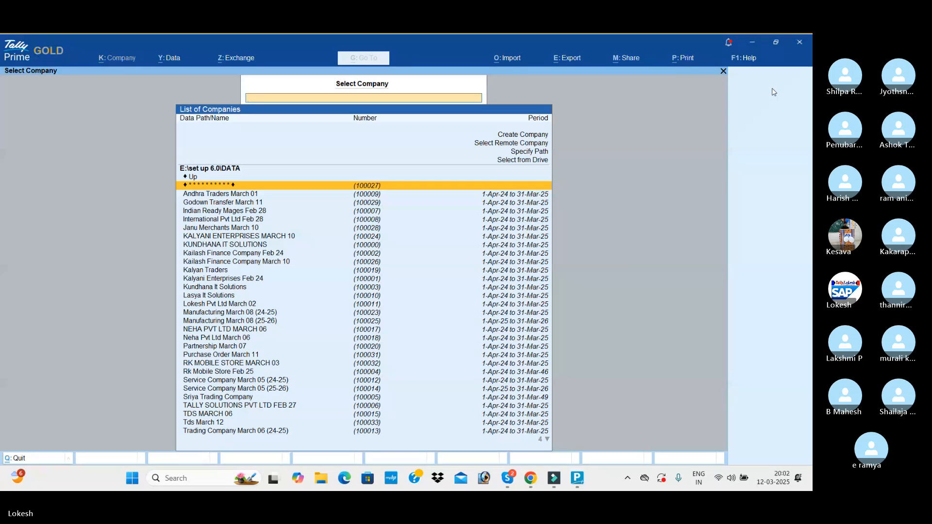
Start creating a new company named Sriya Trading Company March 12
key(Up)
key(Up)
key(Up)
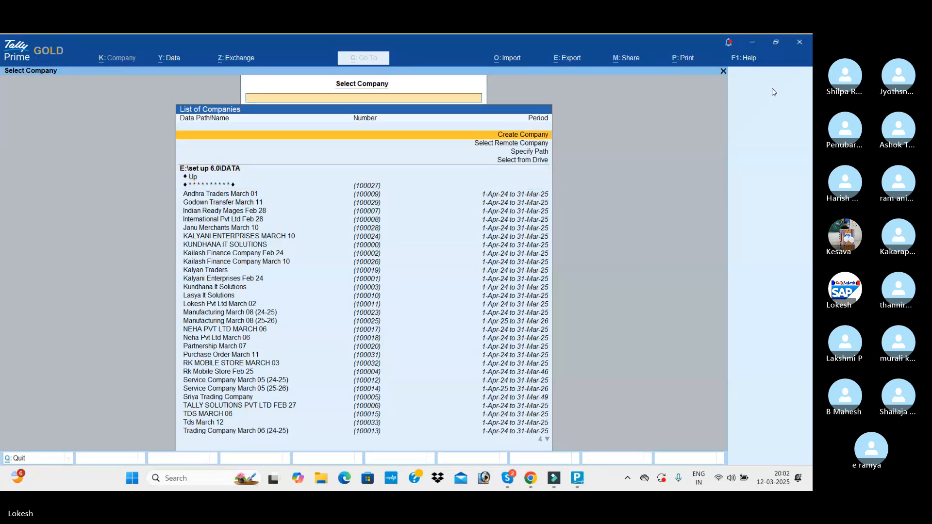
key(Return)
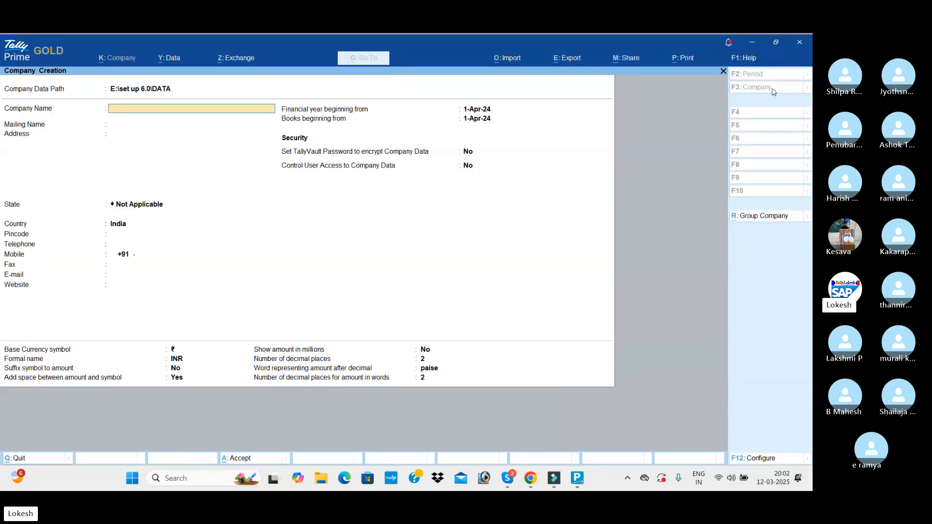
text(Sriya Trading Company m)
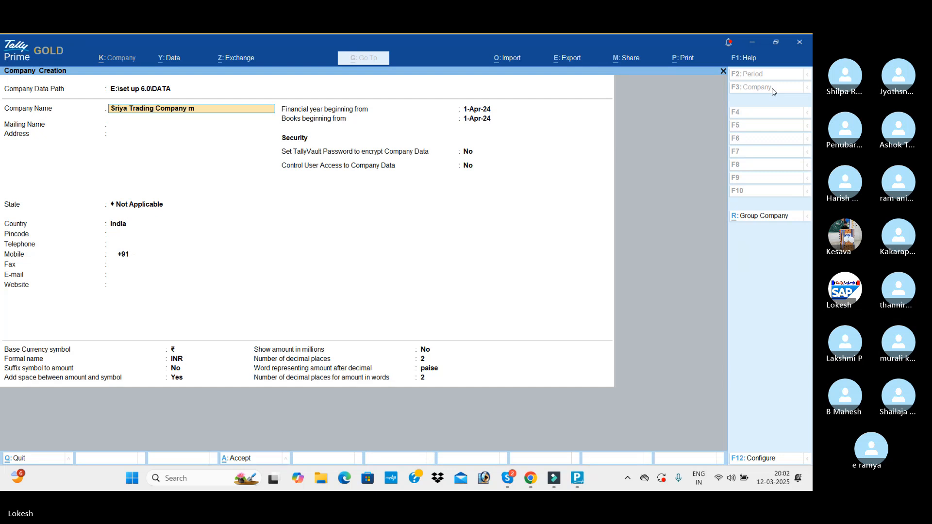
text(arch 12)
key(Return)
Set the new company's state to Andhra Pradesh and save the company with the remaining defaults
key(Return)
key(Return)
key(Down)
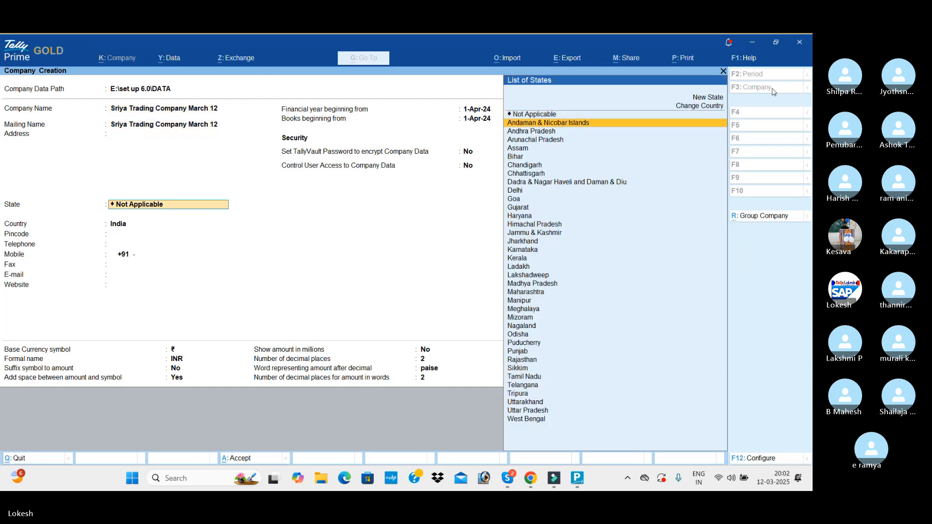
key(Down)
key(Return)
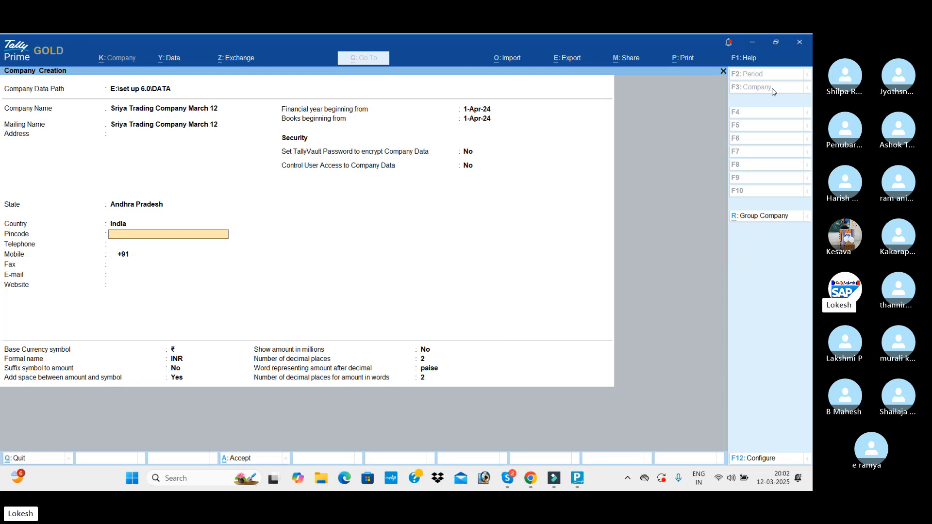
key(ctrl+a)
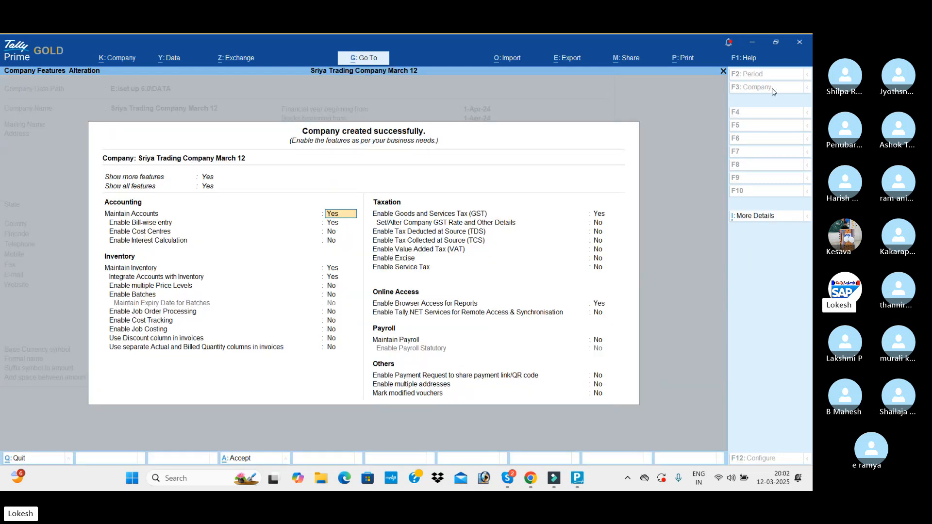
Disable bill-wise entry in the company's accounting features, keeping cost centres and interest calculation off
key(Return)
key(n)
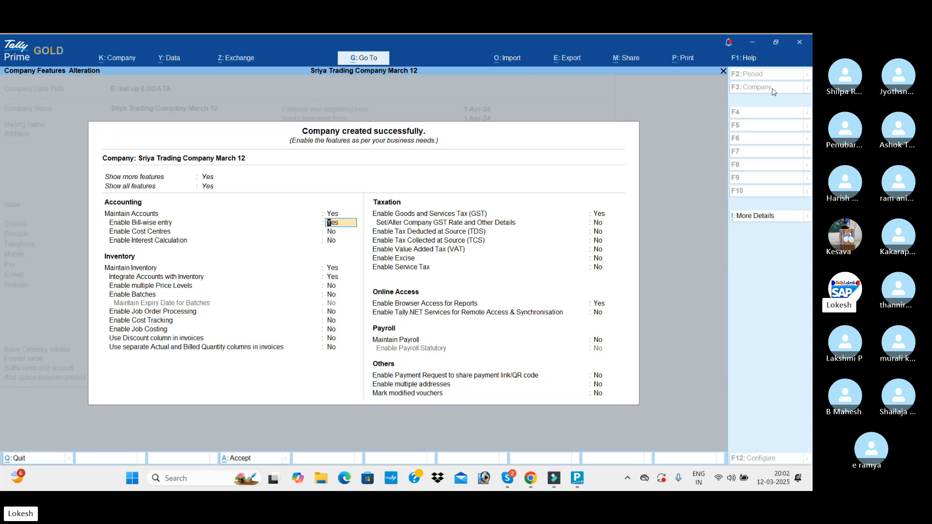
key(Return)
key(Return)
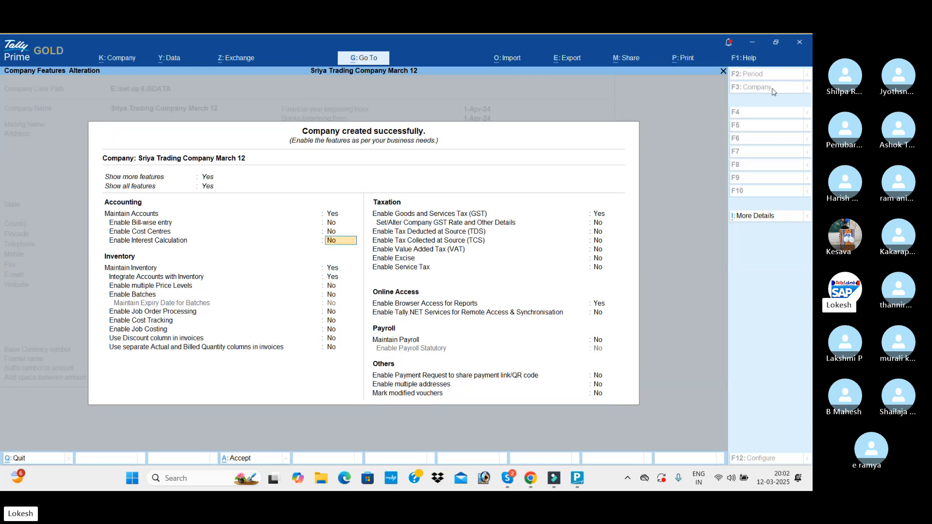
key(Return)
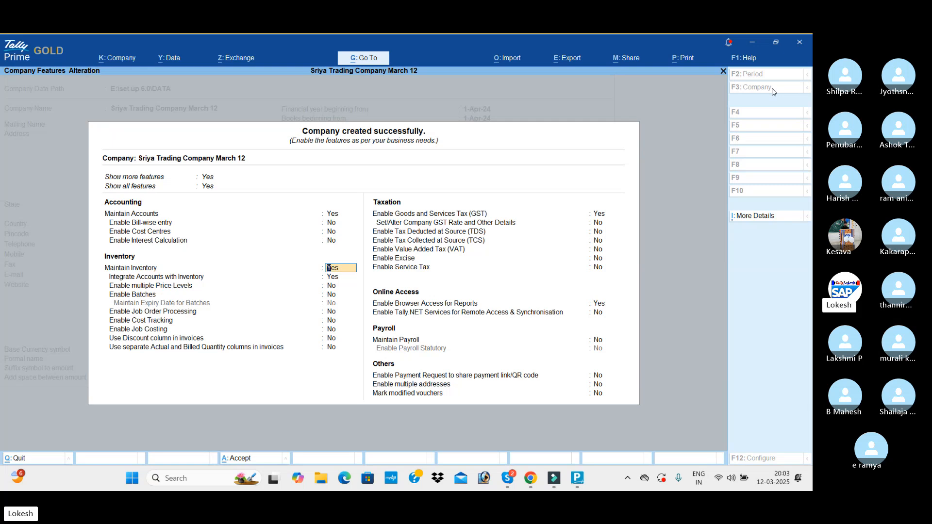
Keep the default inventory features and disable Goods and Services Tax (GST) for the company
key(Return)
key(Return)
key(Return)
key(Return)
key(Return)
key(Return)
key(Return)
key(Return)
key(Return)
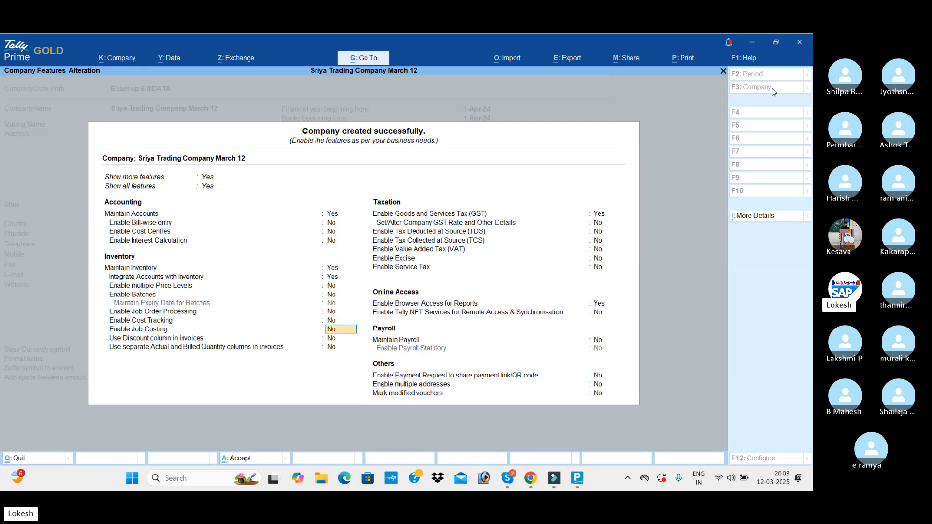
text(n)
key(Return)
key(Return)
key(Return)
key(Return)
key(Return)
key(Return)
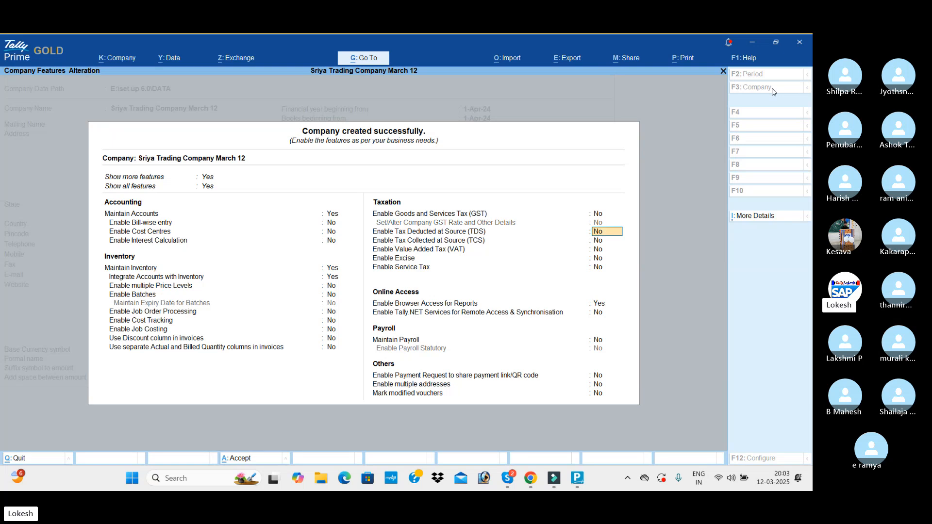
Disable browser access for reports and accept the company features
text(n)
key(Return)
key(Return)
key(Return)
key(Return)
key(Return)
key(Return)
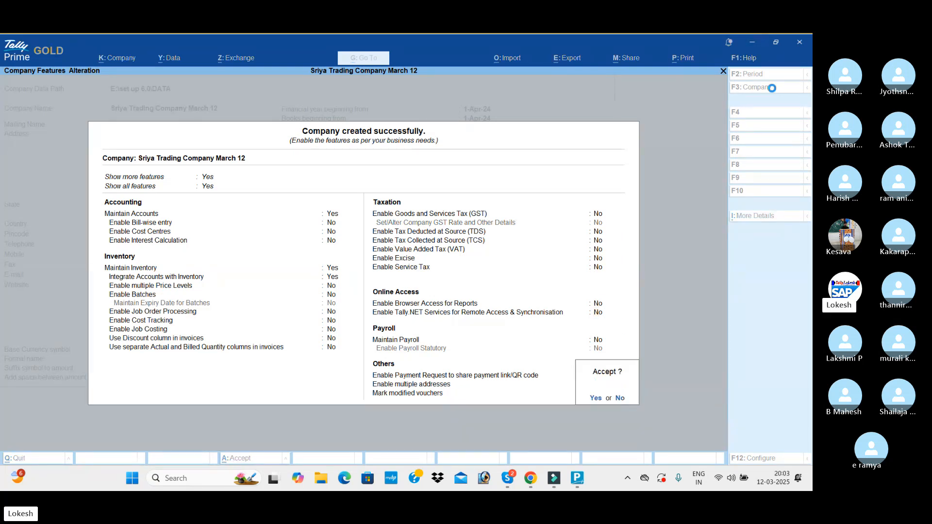
key(y)
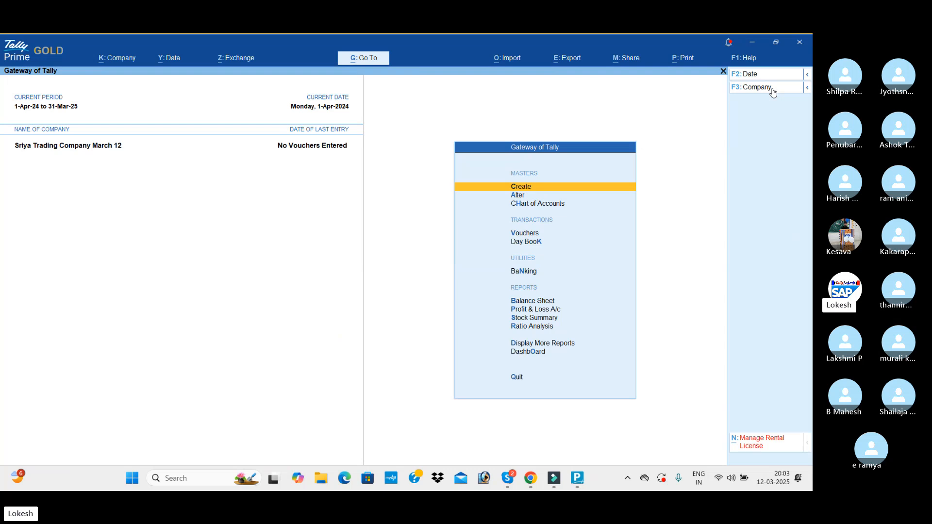
Create a ledger named Capital under the Capital Account group
key(Return)
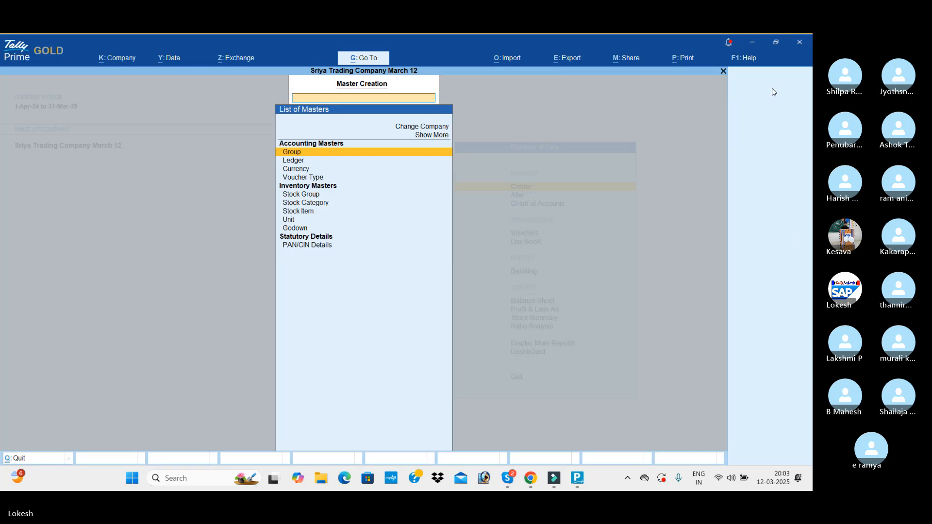
key(Return)
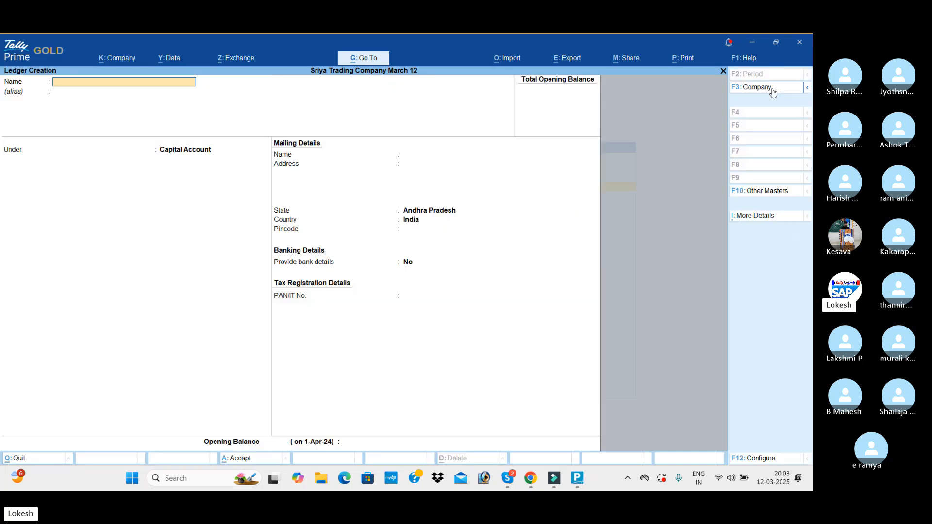
text(Capitaol)
key(Return)
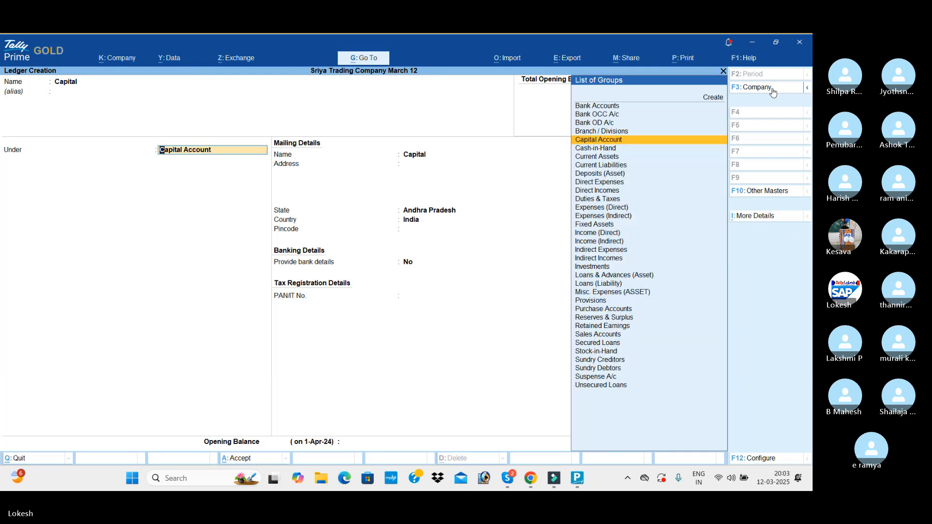
key(Return)
Set the Capital ledger's opening balance to 1,00,000 Cr, keeping the default mailing and banking details, and save the ledger
key(Return)
key(Return)
key(Return)
key(Return)
key(Return)
key(Return)
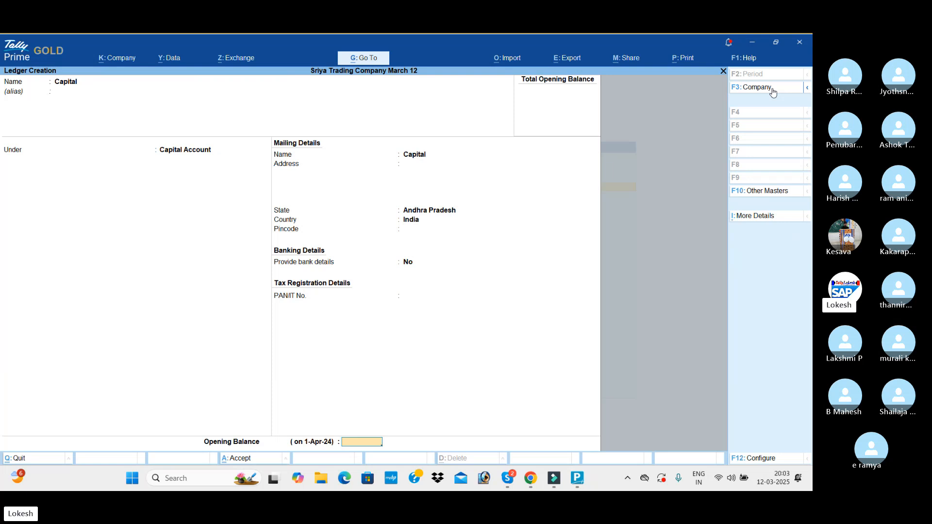
text(1,00,00)
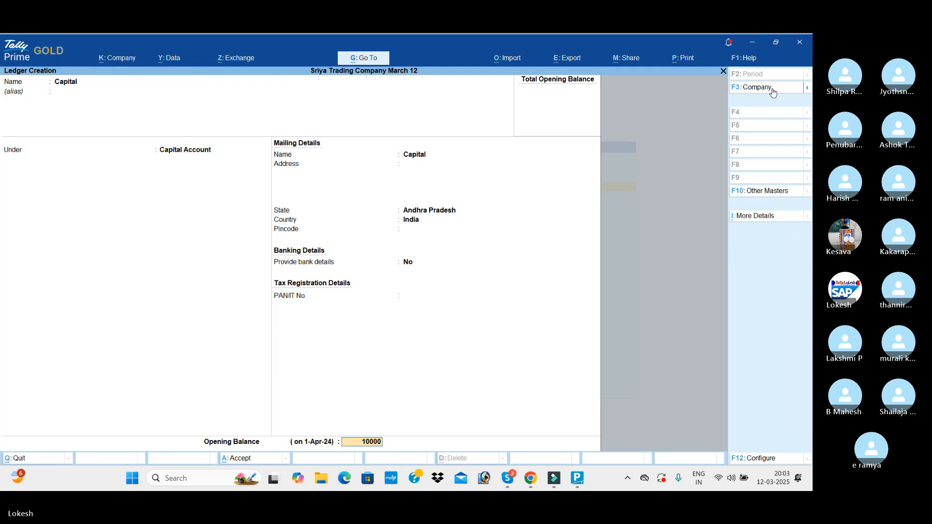
text(0)
key(Return)
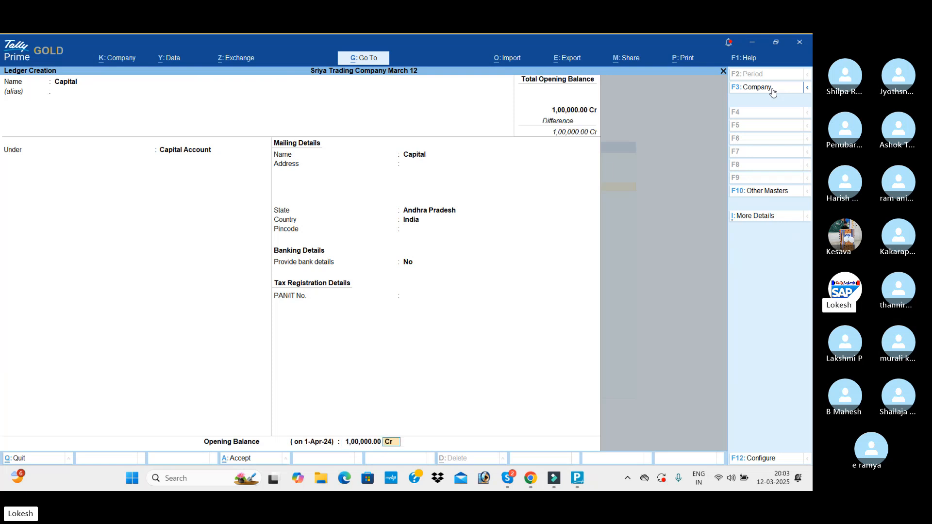
key(Return)
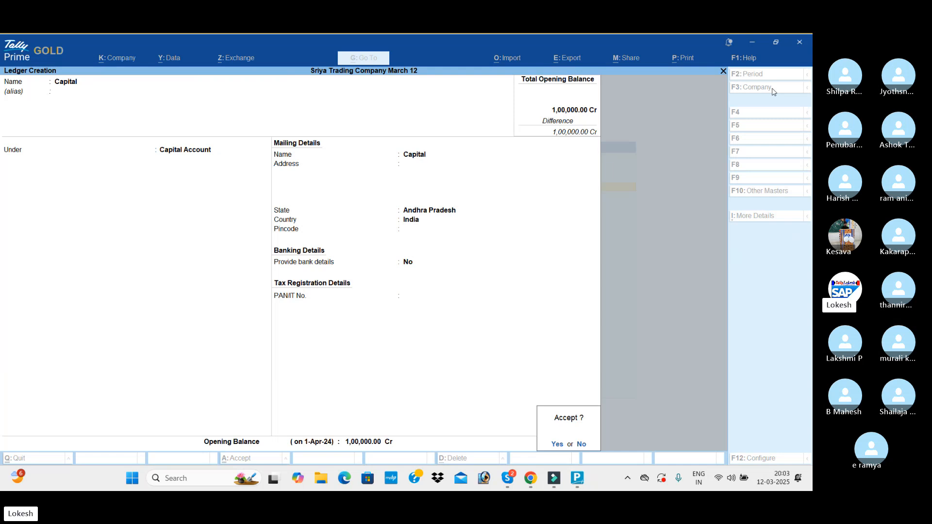
key(Return)
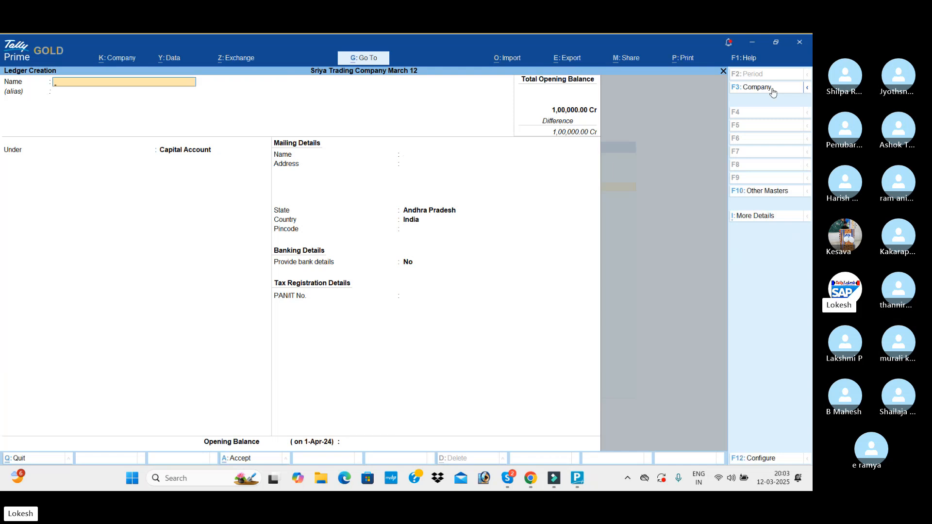
Enter the first creditor's name for a new ledger under Sundry Creditors, keeping the default mailing, banking and tax details
text(Ramesh)
key(Return)
text(Sun)
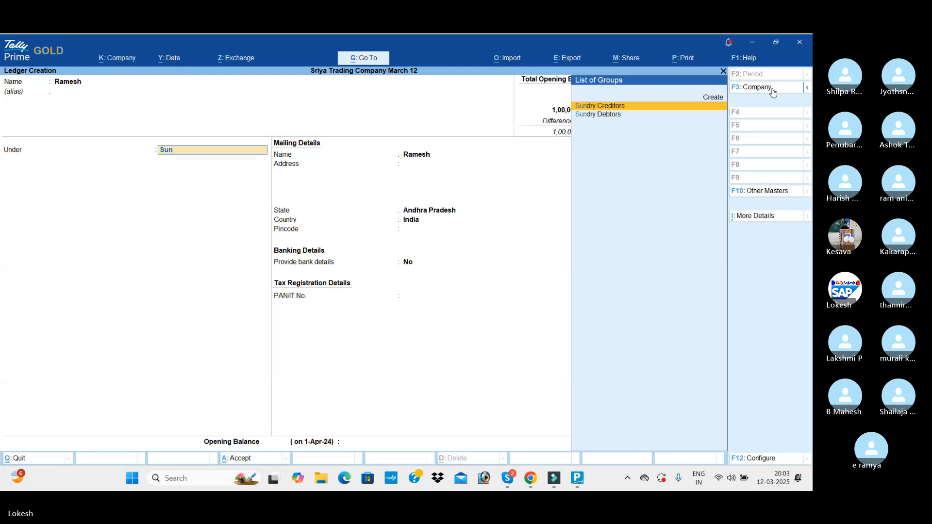
key(Return)
key(Return)
key(Return)
key(Return)
key(Return)
key(Return)
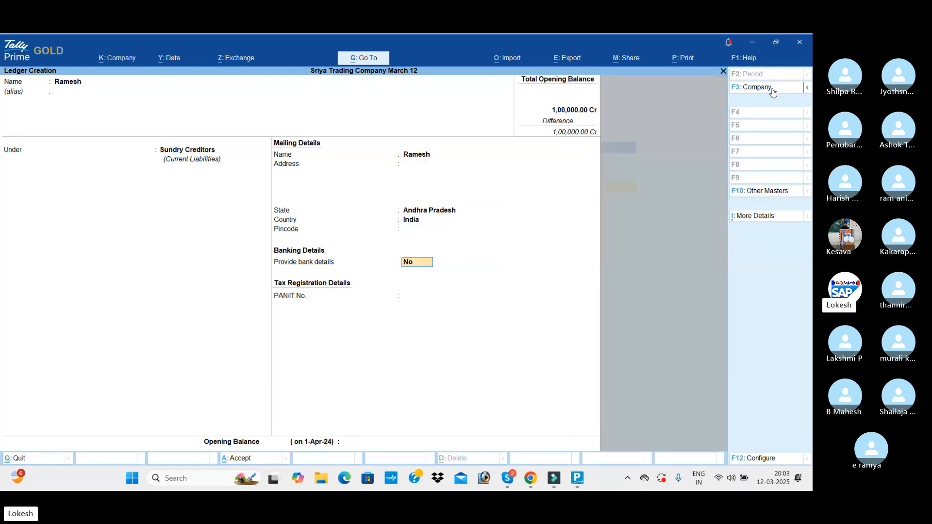
key(Return)
key(Return)
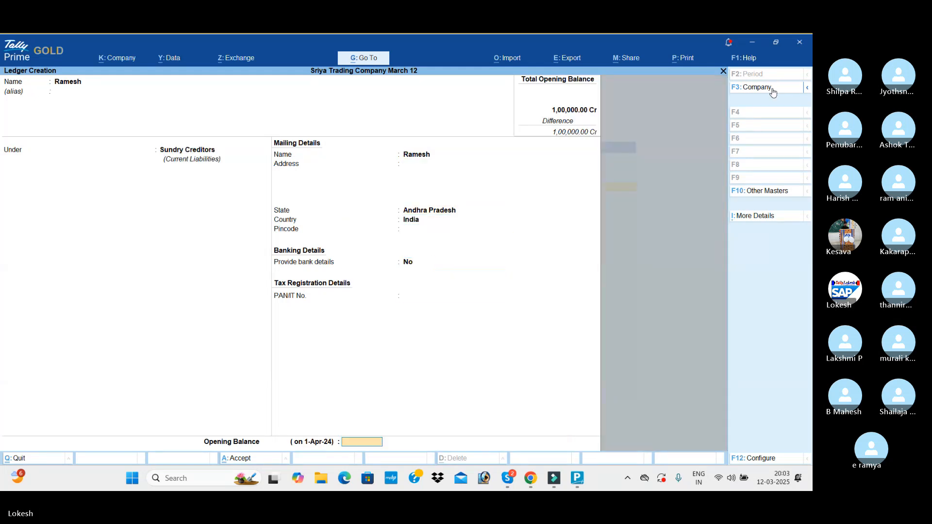
Set the first creditor ledger's opening balance to 20,000 Cr and save the ledger
text(20000)
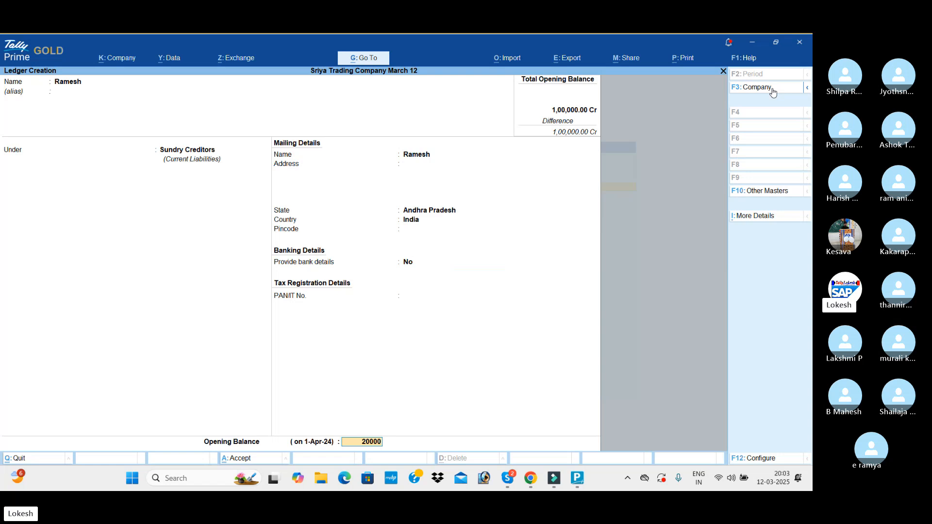
key(Return)
key(Return)
key(Return)
Enter the second creditor's name for another ledger under Sundry Creditors, leaving the remaining details at their defaults
text(P)
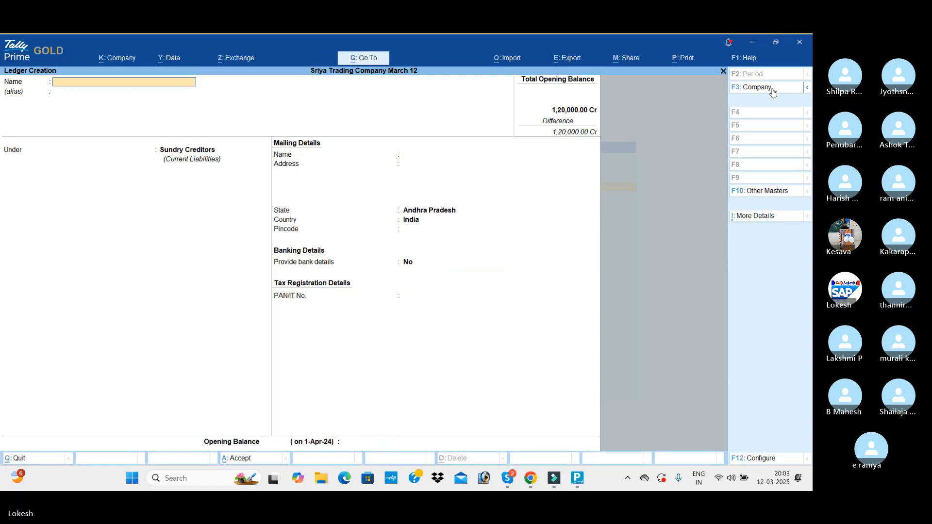
text(rakash)
key(Return)
key(Return)
key(Return)
key(Return)
key(Return)
key(Return)
key(Return)
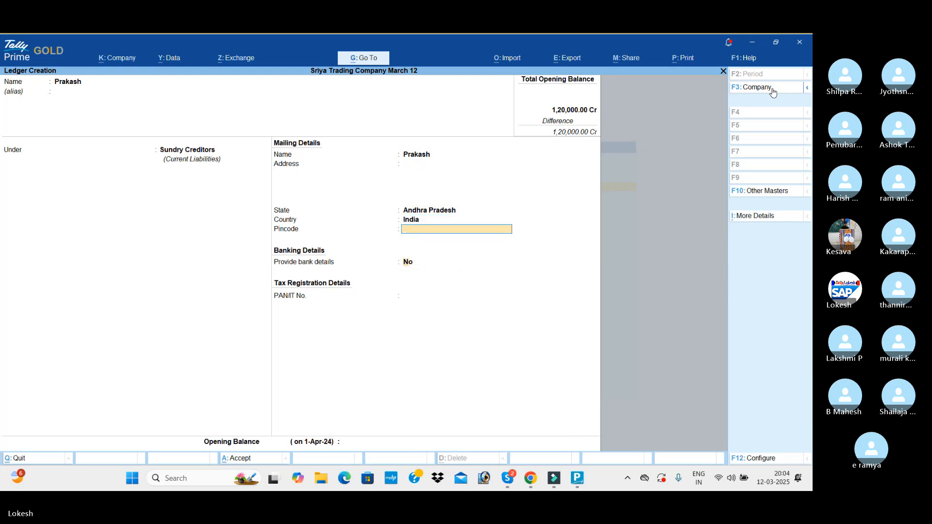
key(Return)
Set the second creditor ledger's opening balance to 30,000 Cr and save the ledger
text(3)
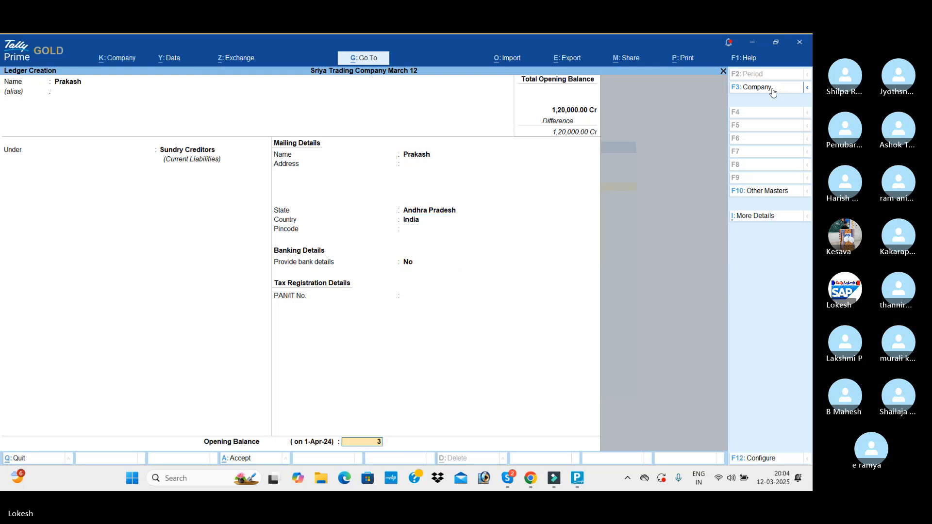
text(0,000)
key(Return)
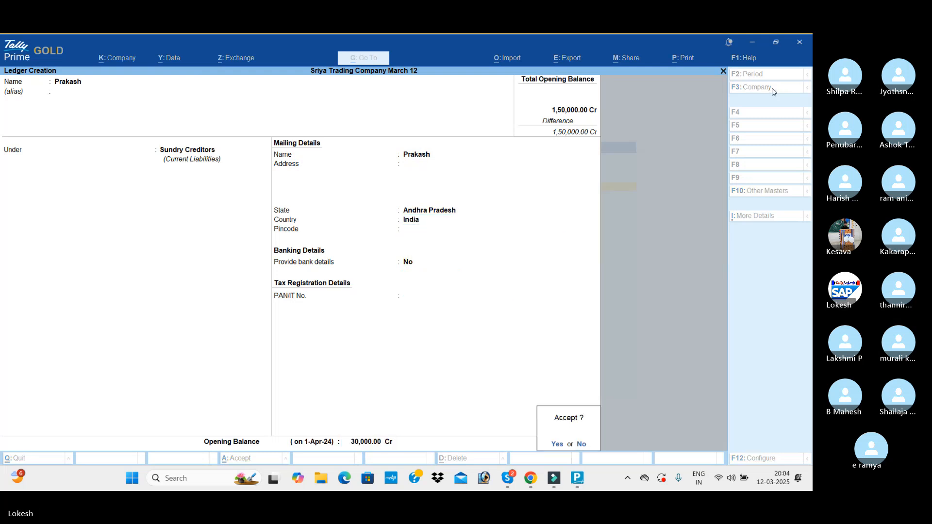
key(Return)
Enter the lender's name for a new ledger and place it under Loans (Liability), keeping the default mailing and banking details
text(Pallavi)
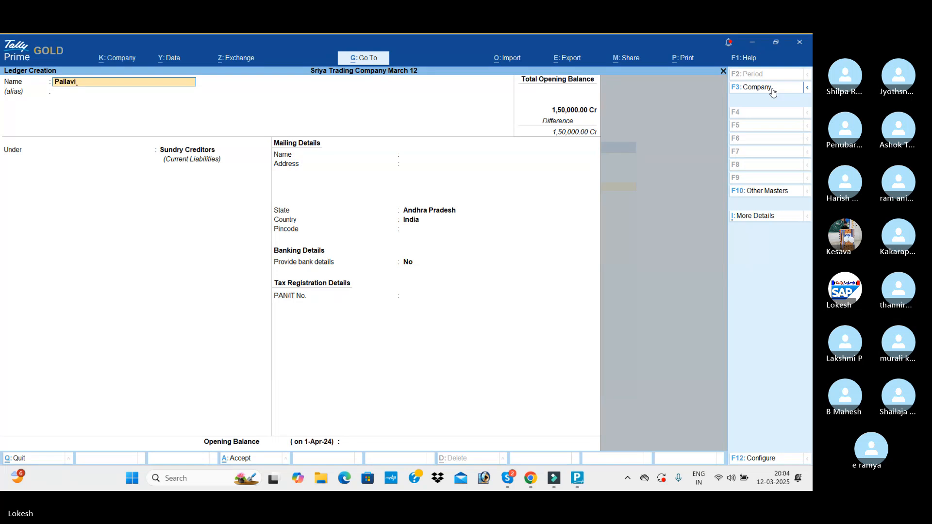
key(Return)
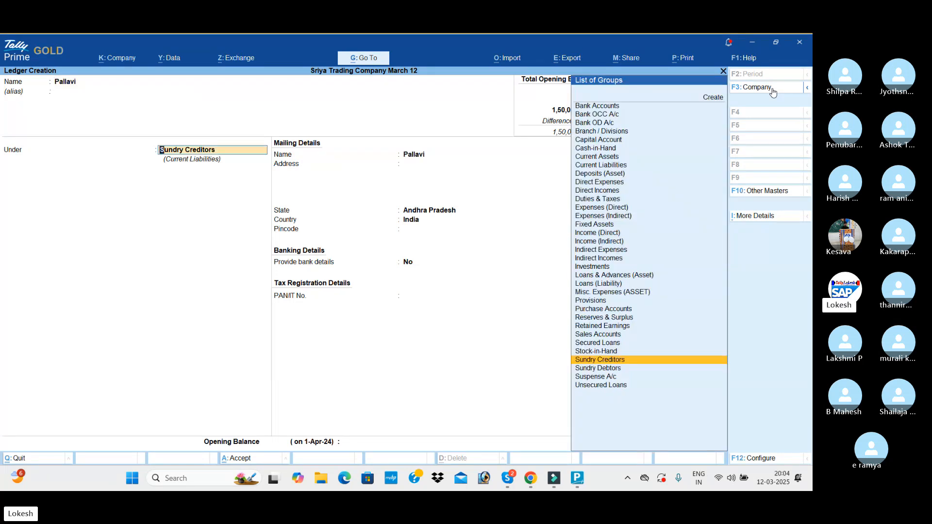
text(Lo)
key(Down)
key(Return)
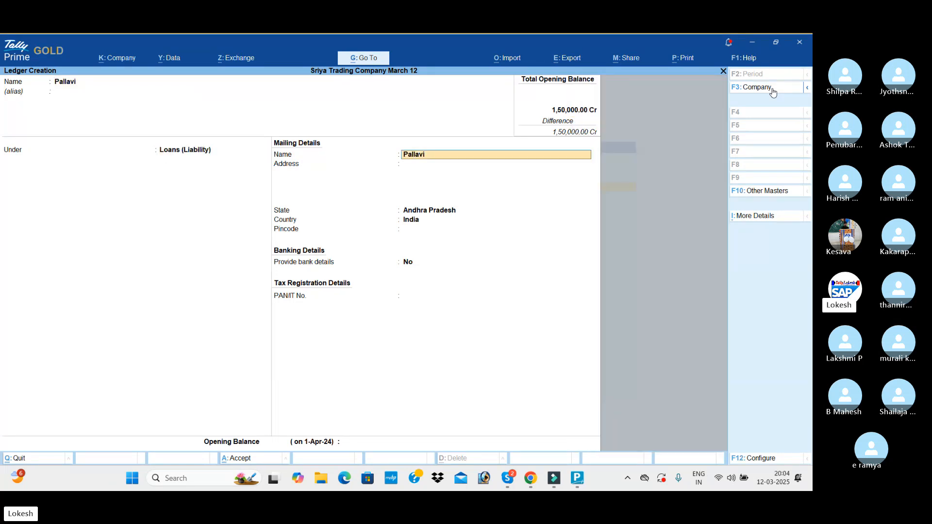
key(Return)
key(Return)
key(Return)
key(Return)
key(Return)
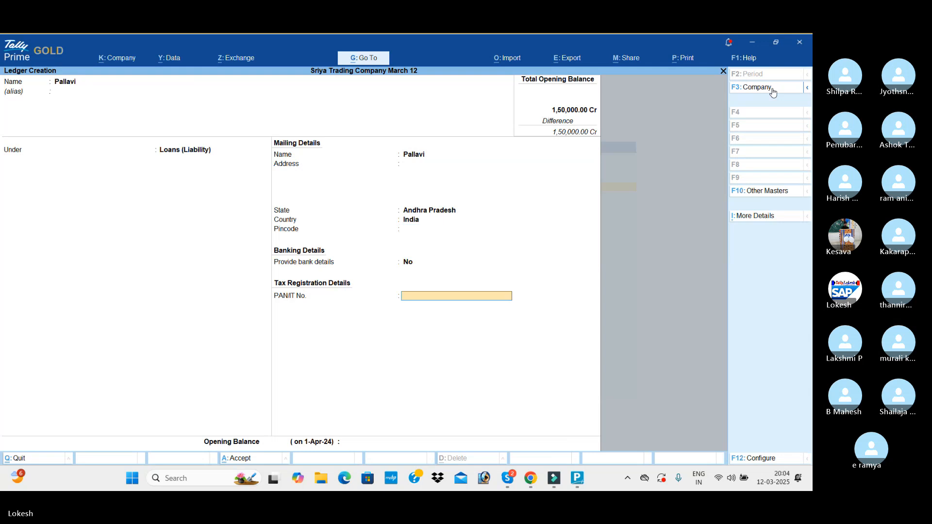
key(Return)
Set the lender ledger's opening balance to 38,600 Cr and save the ledger
text(3)
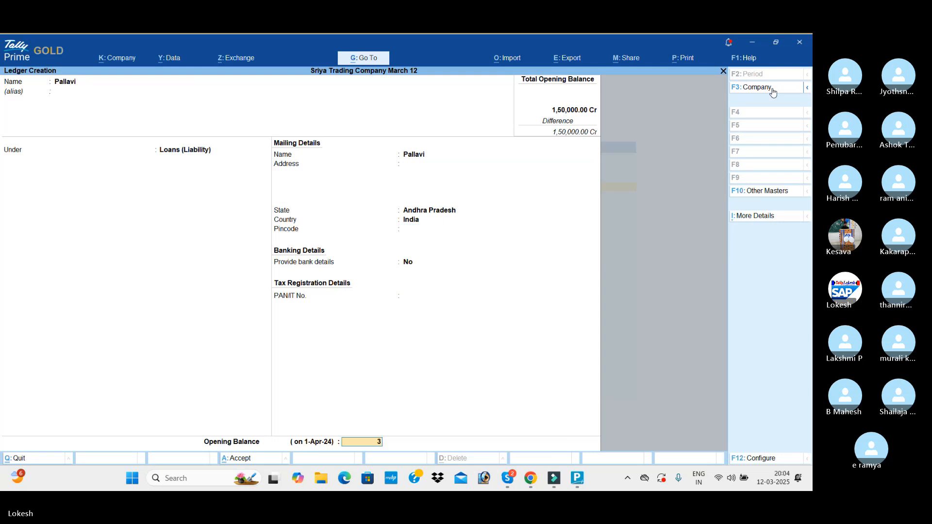
text(8,600)
key(Return)
key(Return)
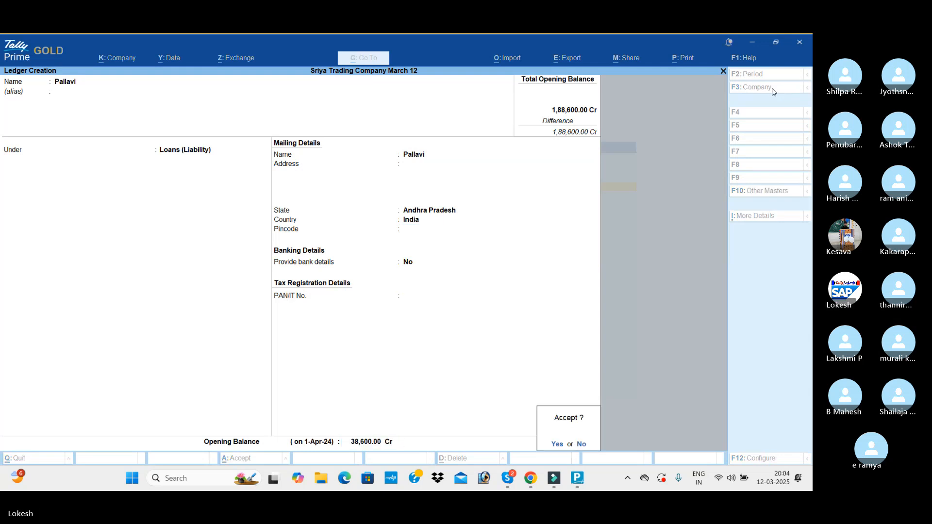
key(Return)
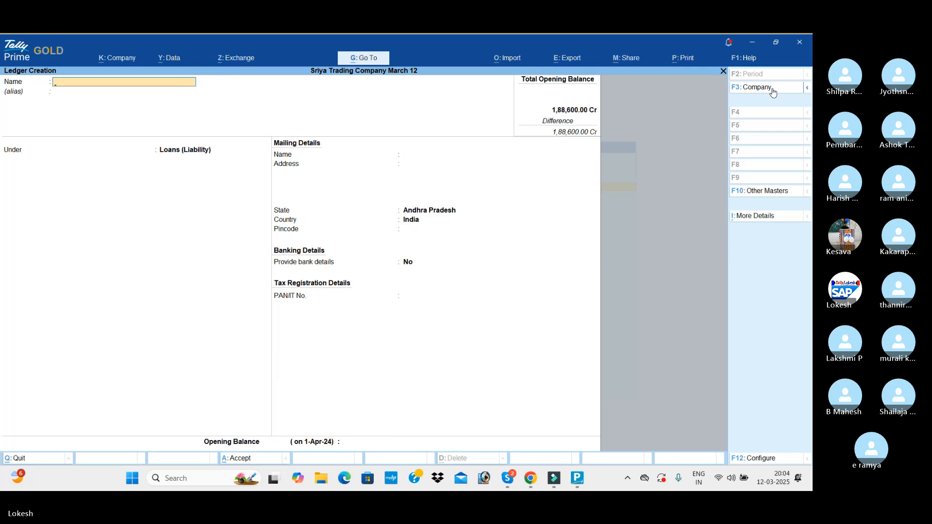
Name a new ledger Furniture and place it under Fixed Assets, keeping the default mailing and banking details
text(Fu)
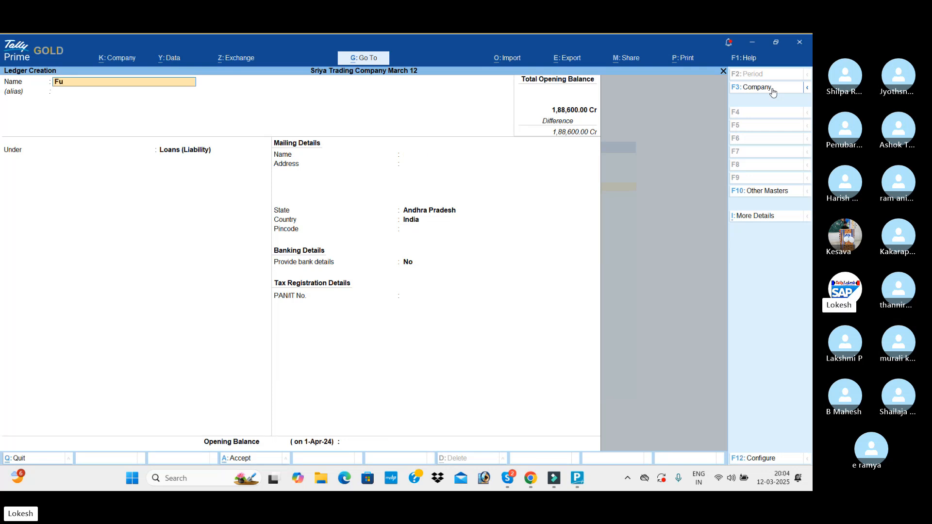
text(rnitur)
key(Return)
key(Return)
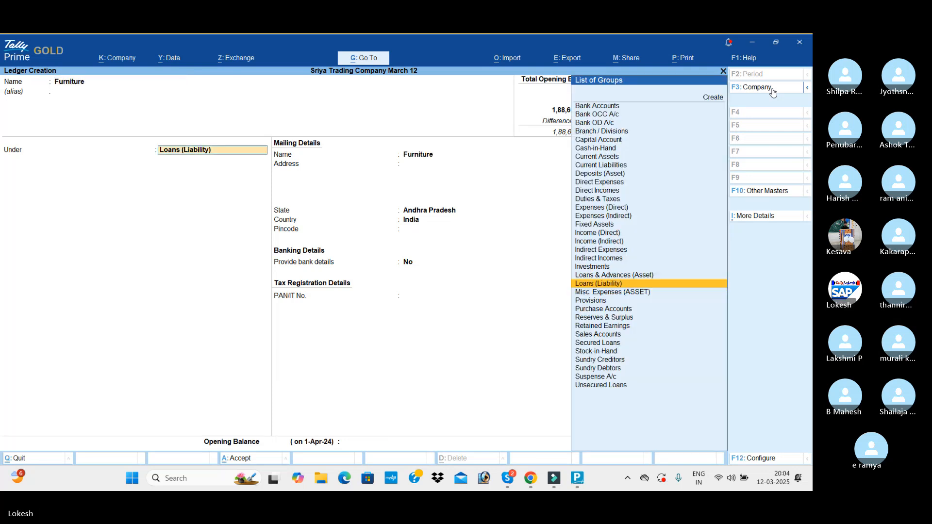
text(fix)
key(Return)
key(Return)
key(Return)
key(Return)
key(Return)
key(Return)
key(Return)
key(Return)
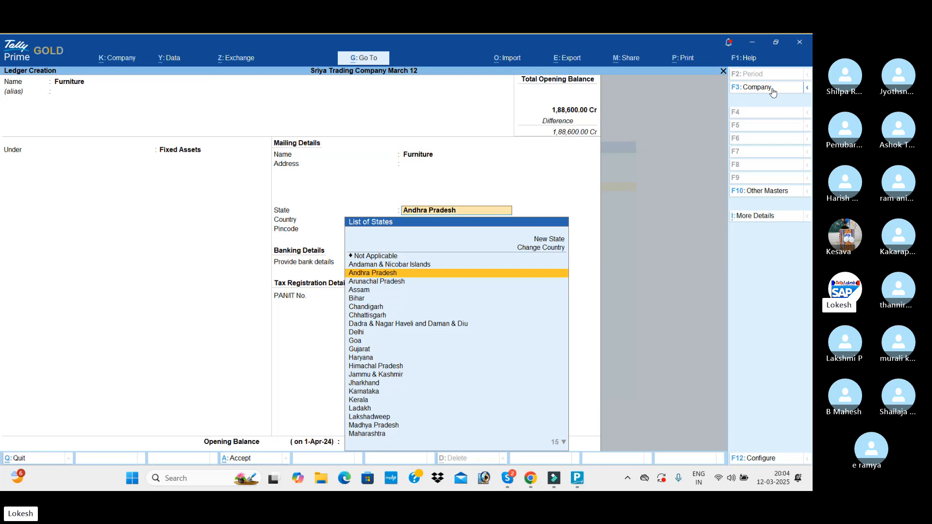
Set the Furniture ledger's opening balance to 18,000 Dr and save the ledger
text(18,000)
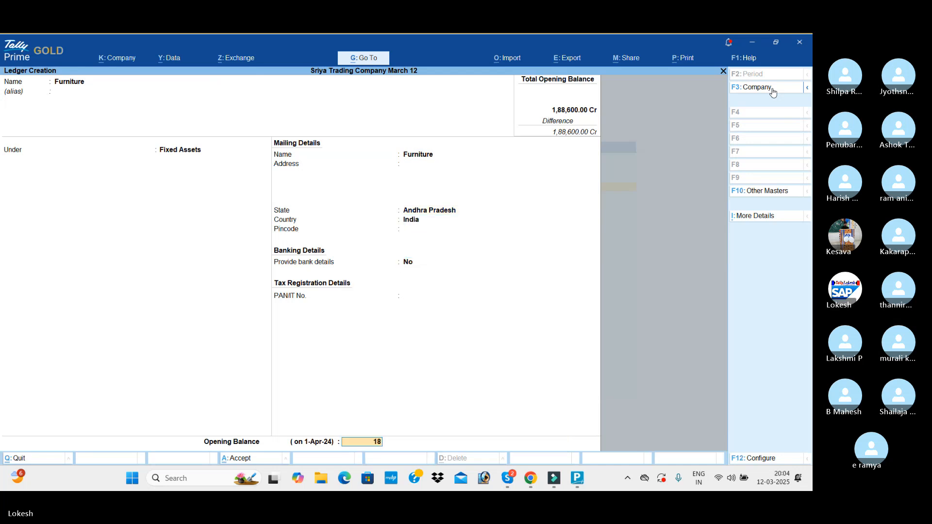
key(Return)
key(Return)
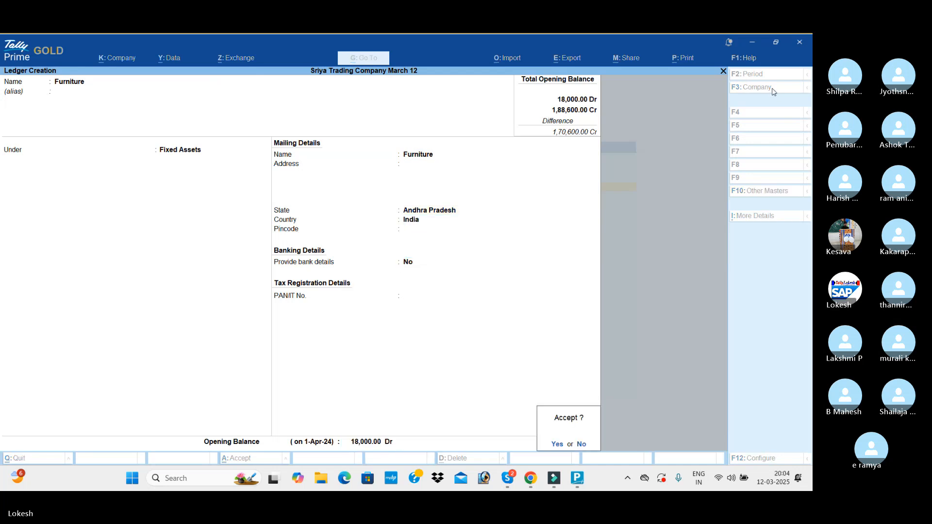
key(Return)
Name a new ledger Computer and keep it under Fixed Assets with the default mailing and banking details
text(Computer)
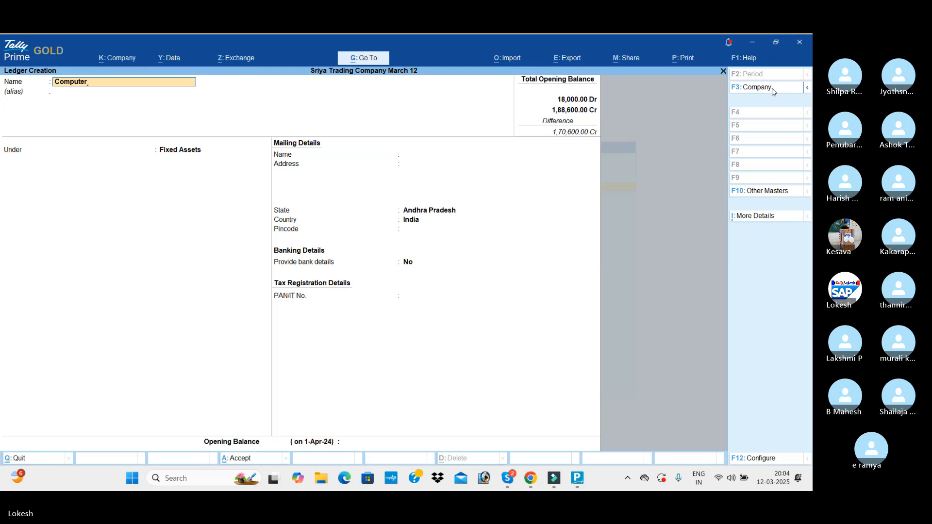
key(Return)
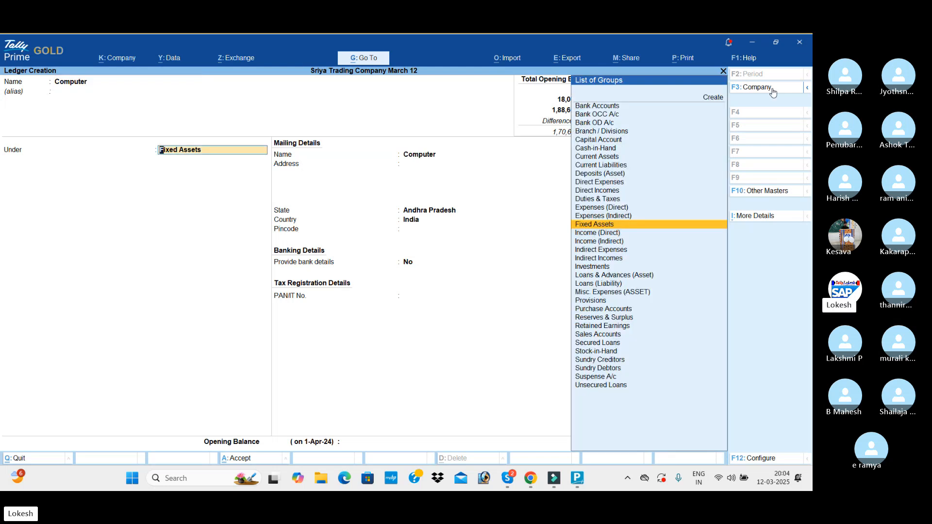
key(Return)
key(Return)
key(Return)
key(Return)
key(Return)
key(Return)
key(Return)
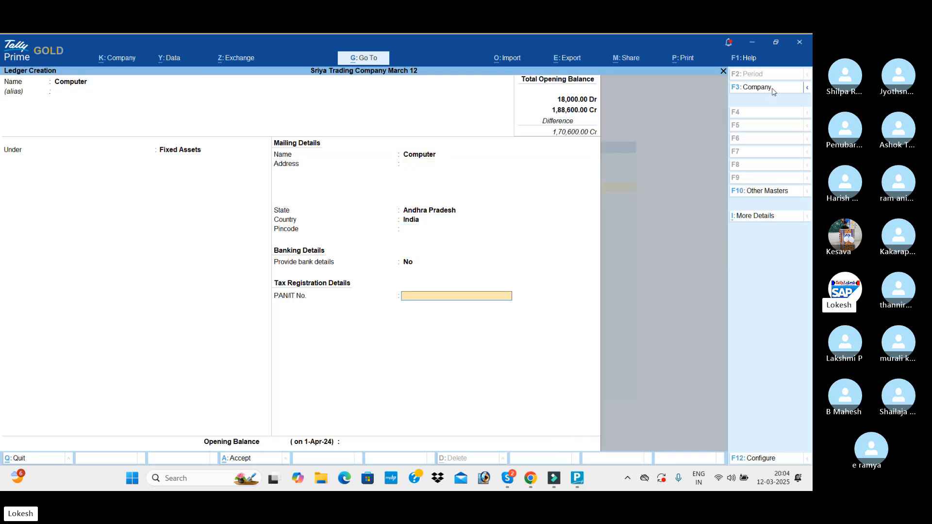
Set the Computer ledger's opening balance to 30,000 Dr and save the ledger
text(30000)
key(Return)
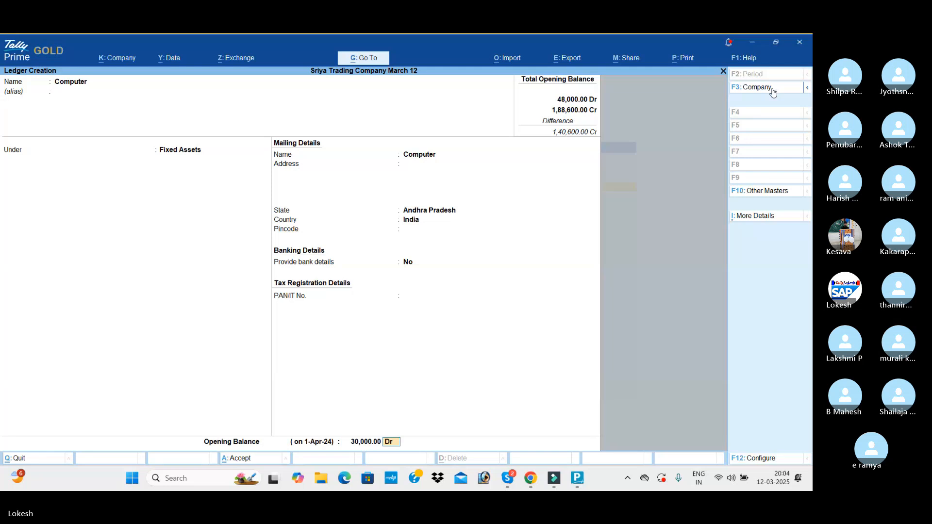
key(Return)
key(Return)
Name a new ledger Ram & Co and place it under Sundry Debtors, keeping the default mailing and banking details
text(Ram)
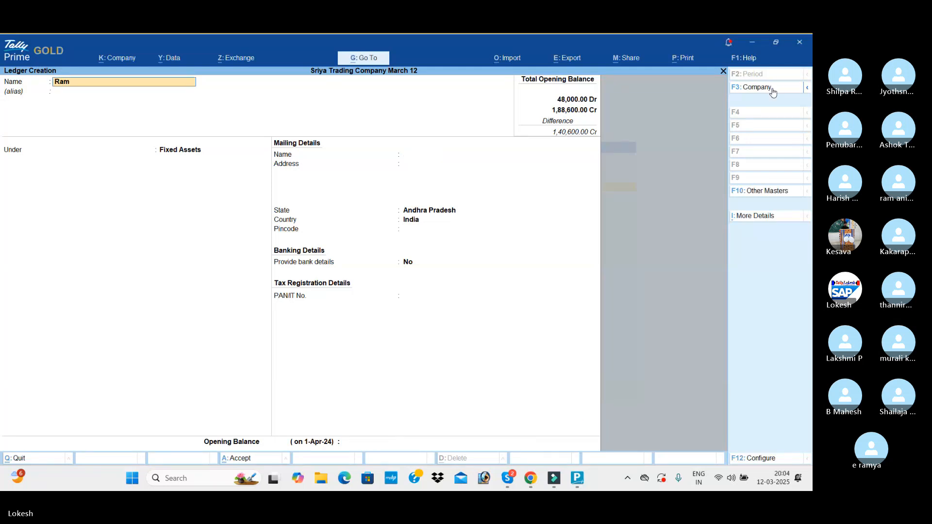
text( & Co)
key(Return)
key(Return)
text(Sun)
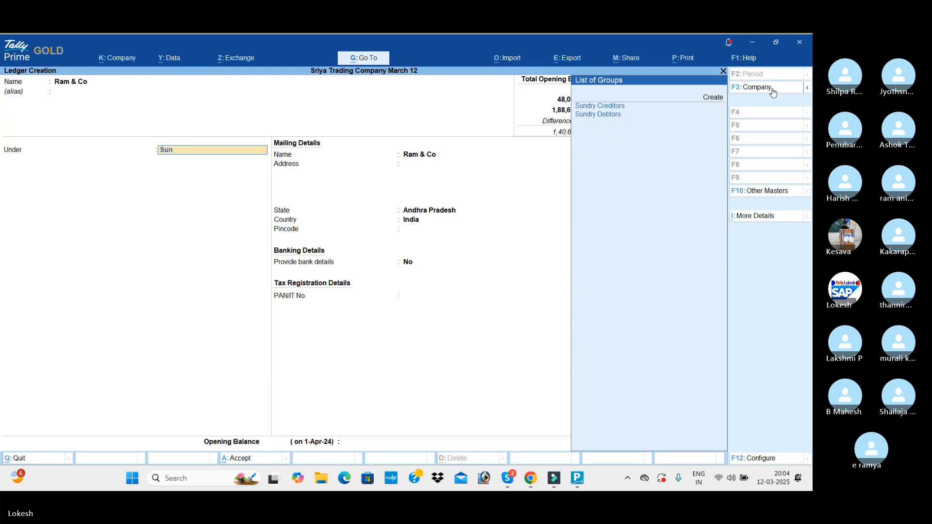
key(Down)
key(Return)
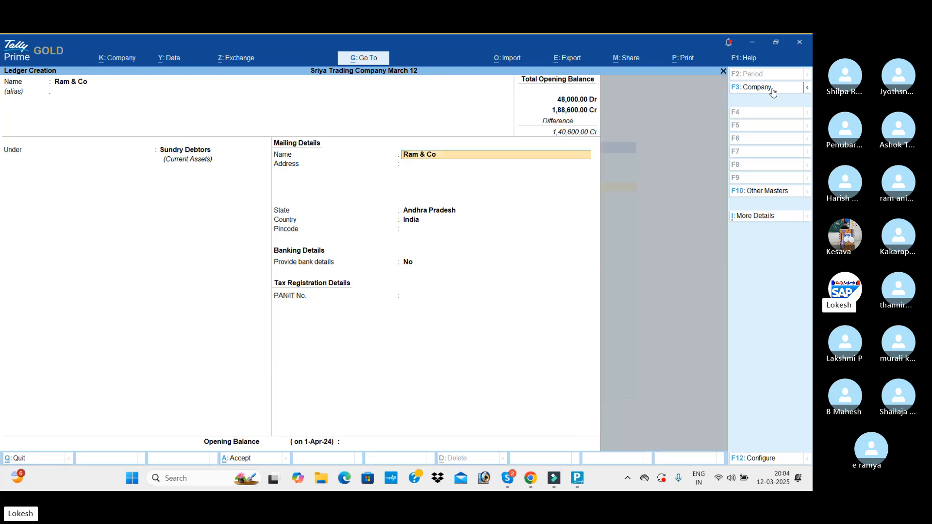
key(Return)
key(Return)
key(Return)
key(Return)
key(Return)
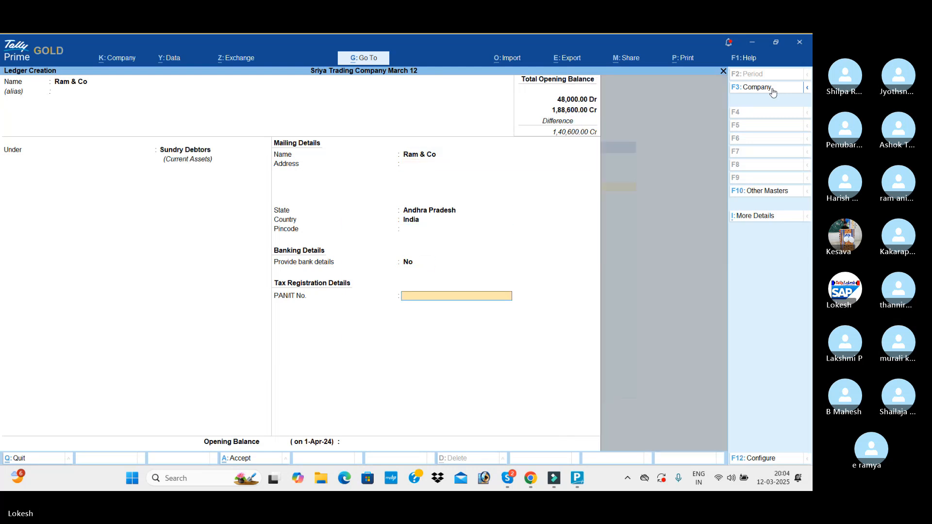
Set the Ram & Co ledger's opening balance to 10,000 Dr and save the ledger
text(10000)
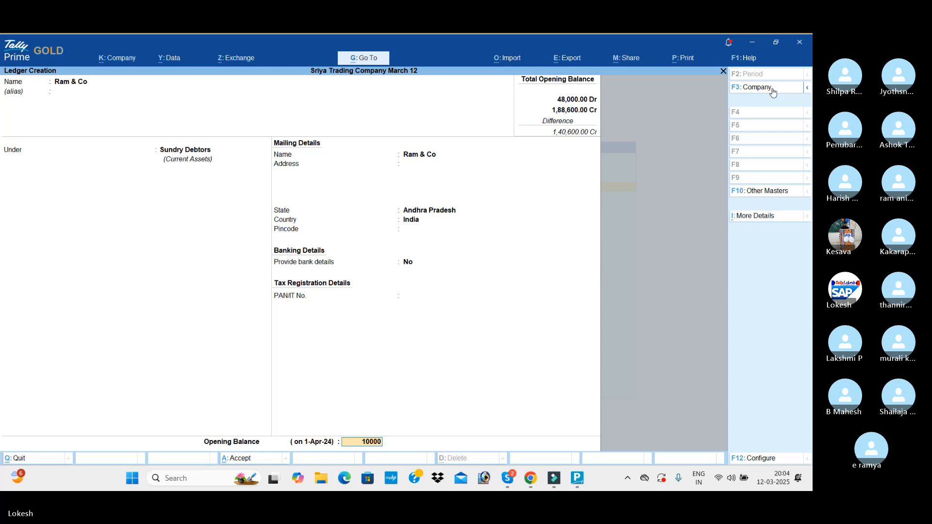
key(Return)
key(Return)
key(Return)
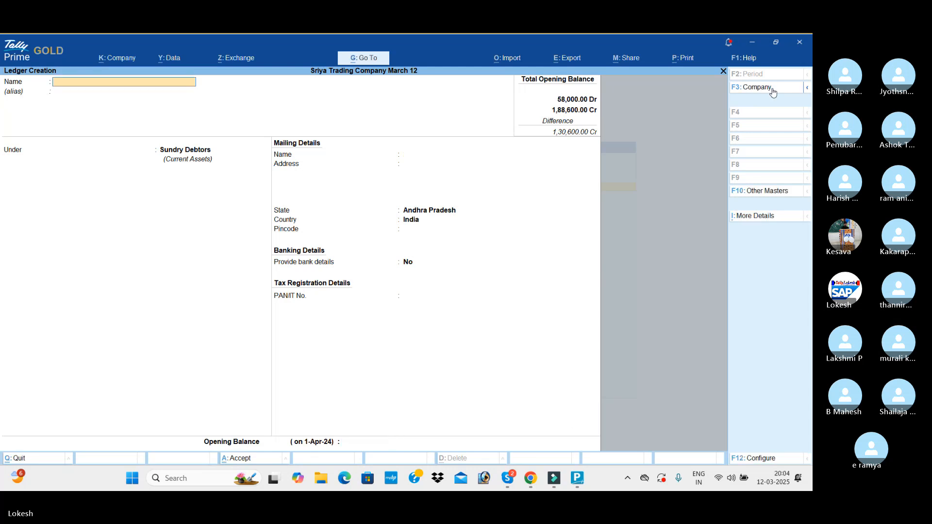
Name a new ledger Ravi & Co and keep it under Sundry Debtors with the default mailing and banking details
text(Ravi)
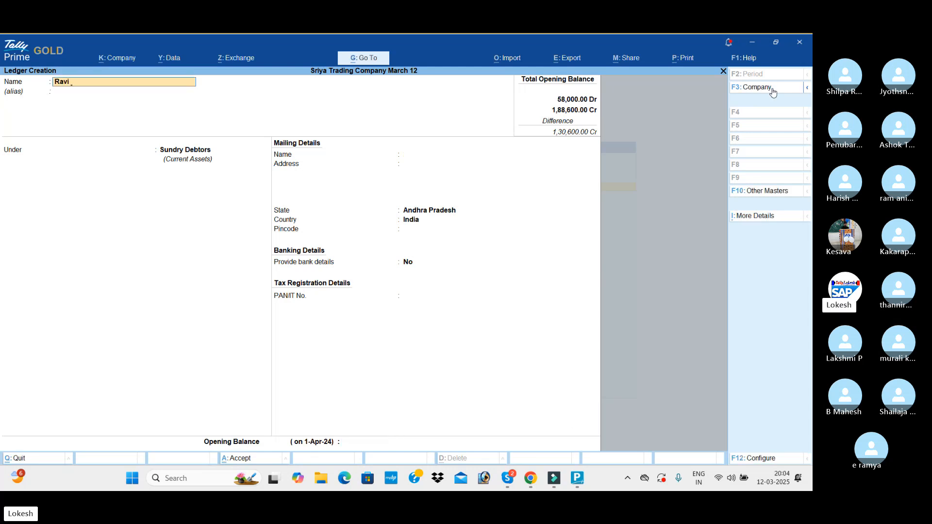
text( & o)
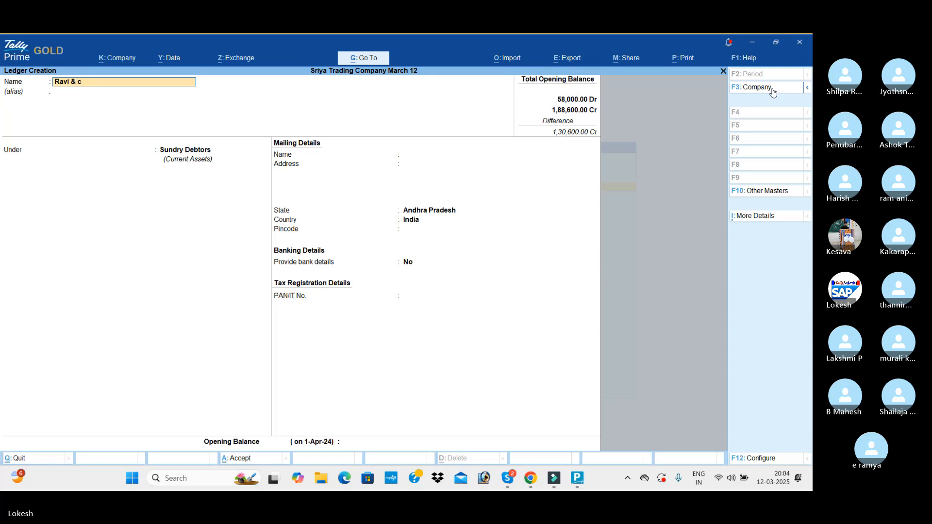
text(o)
key(Return)
key(Return)
key(Return)
key(Return)
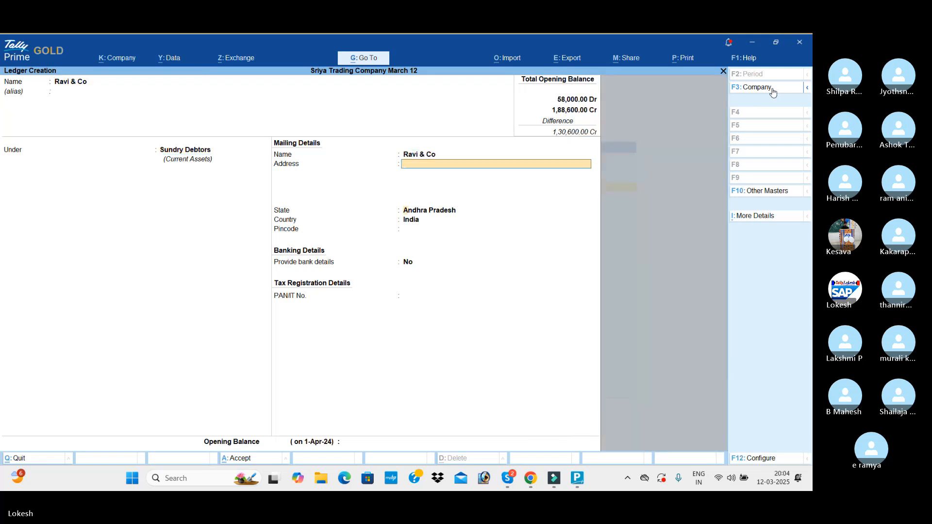
key(Return)
key(Return)
key(Return)
key(Return)
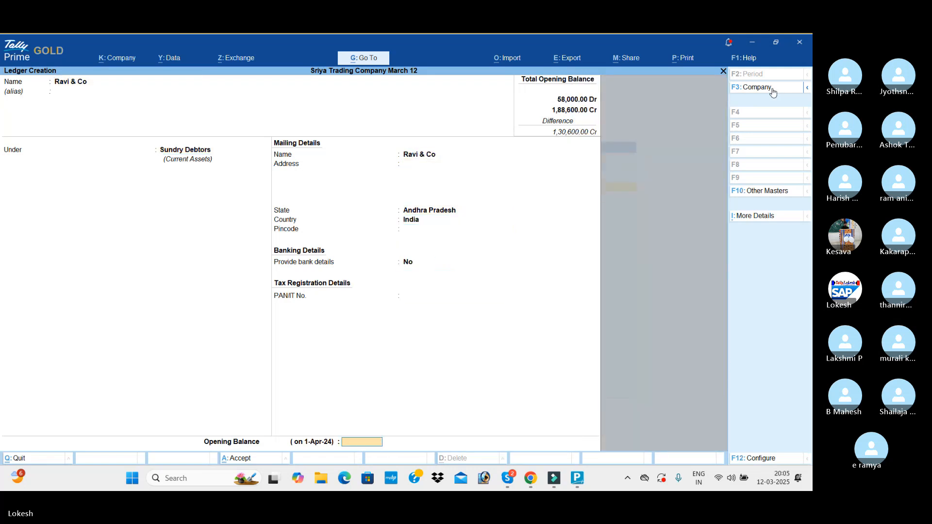
Set the Ravi & Co ledger's opening balance to 20,000 Dr and save the ledger
text(20000)
key(Return)
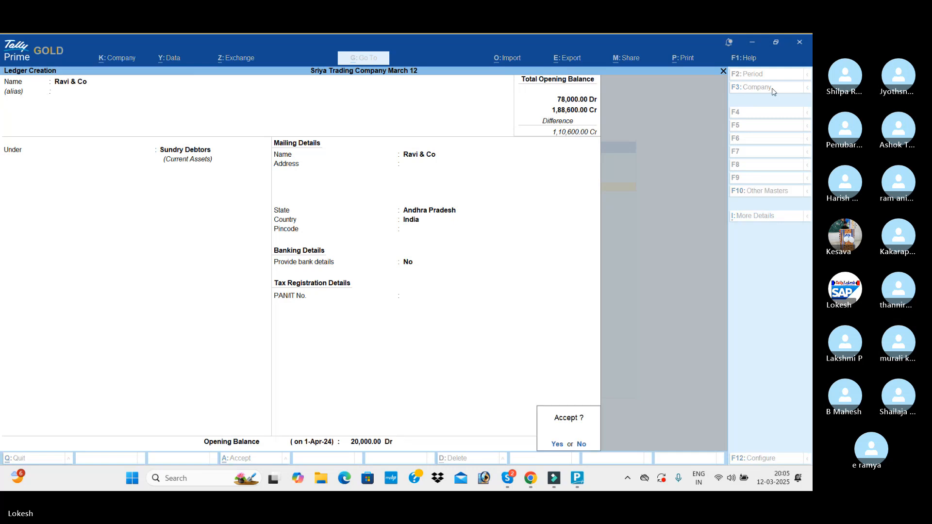
key(Return)
Name a new ledger Sbi Bank and place it under Bank Accounts
text(Sbi Bank)
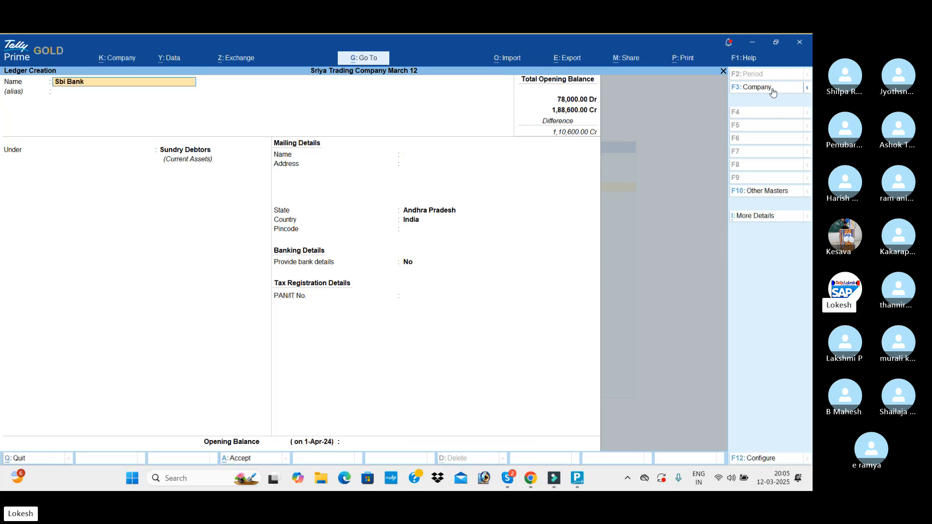
key(Return)
text(ba)
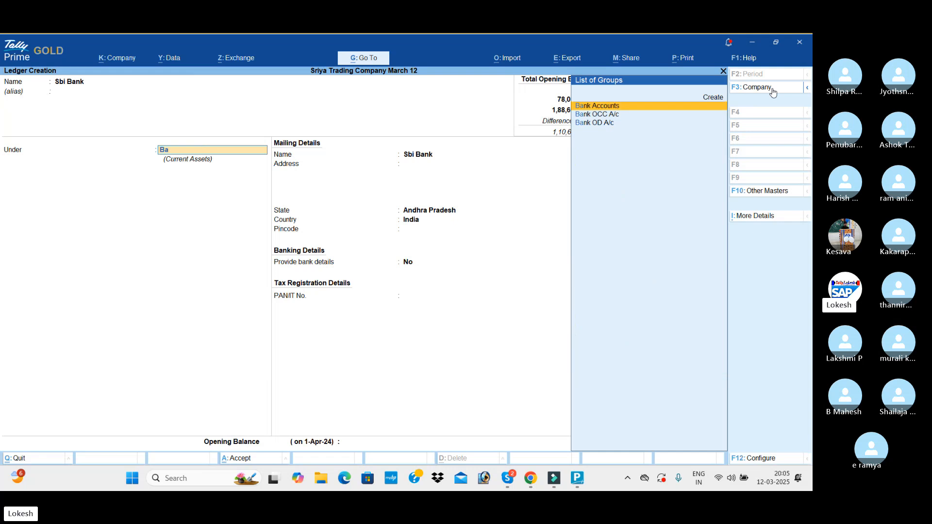
key(Return)
Keep the Sbi Bank ledger's default account and mailing details, with the bank name Not Applicable and bank configuration set to No
key(Return)
key(Return)
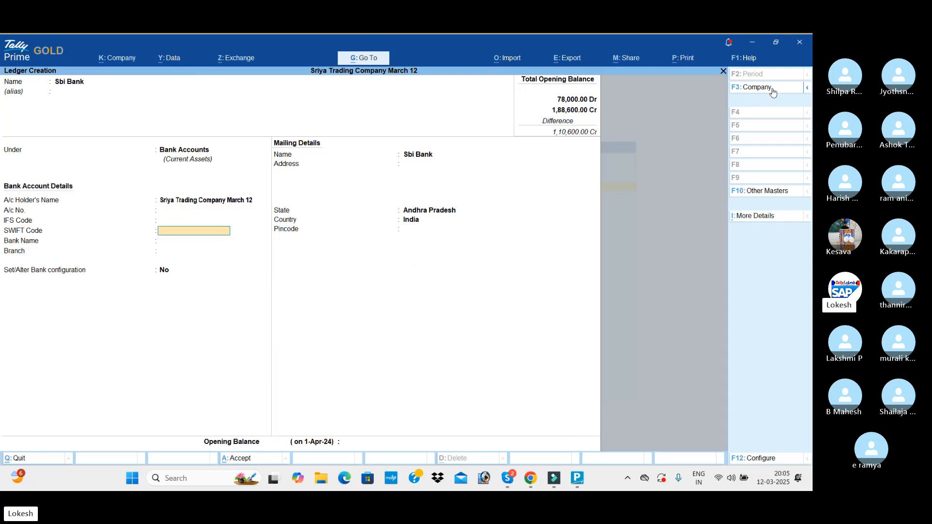
key(Return)
key(Return)
key(Return)
key(Return)
key(Return)
key(Return)
key(Return)
key(Return)
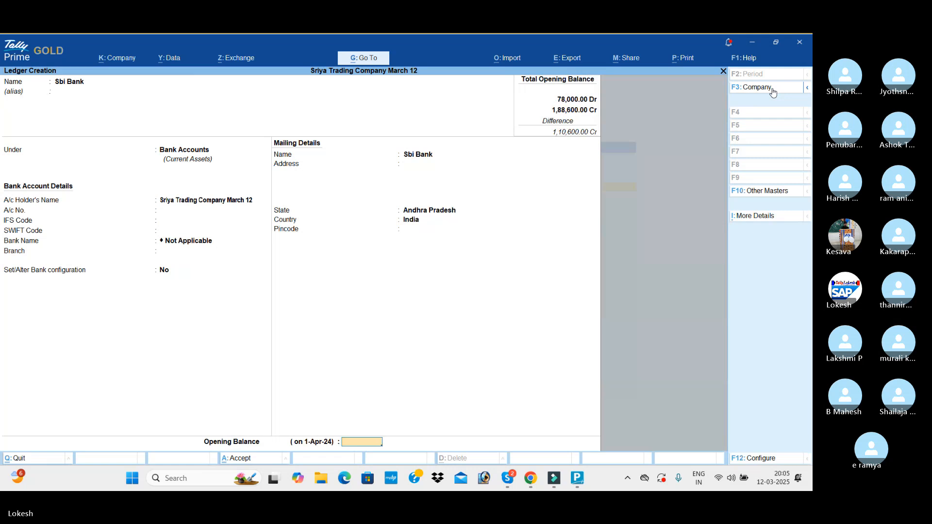
Set the Sbi Bank ledger's opening balance to 20,000 Dr and save the ledger
text(20,000)
key(Return)
key(Return)
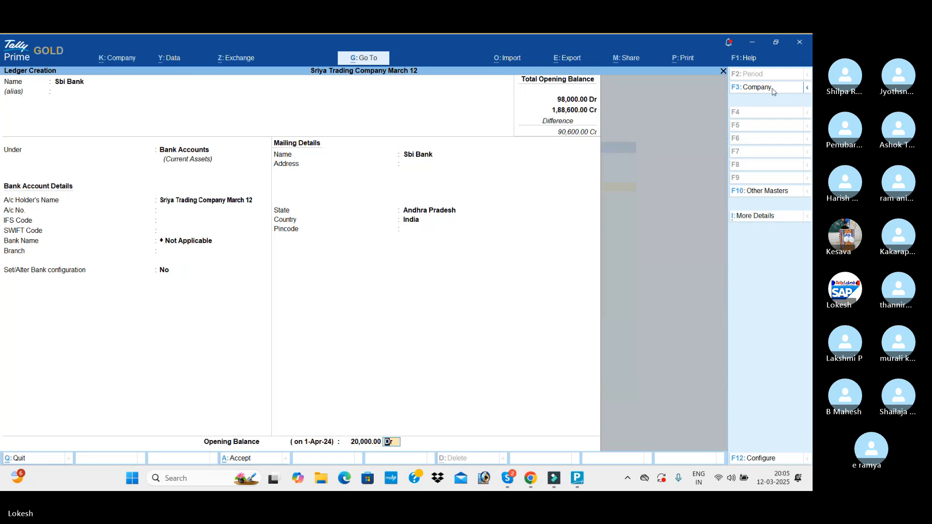
key(Return)
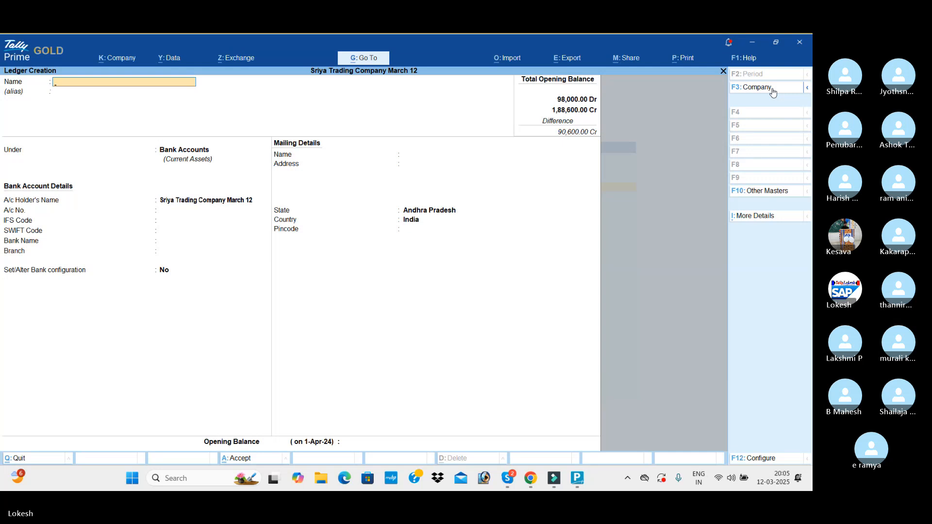
Create a simple unit of measure with the symbol nos, formal name Numbers and 0 decimal places
key(Escape)
key(Down)
key(Down)
key(Down)
key(Down)
key(Down)
key(Down)
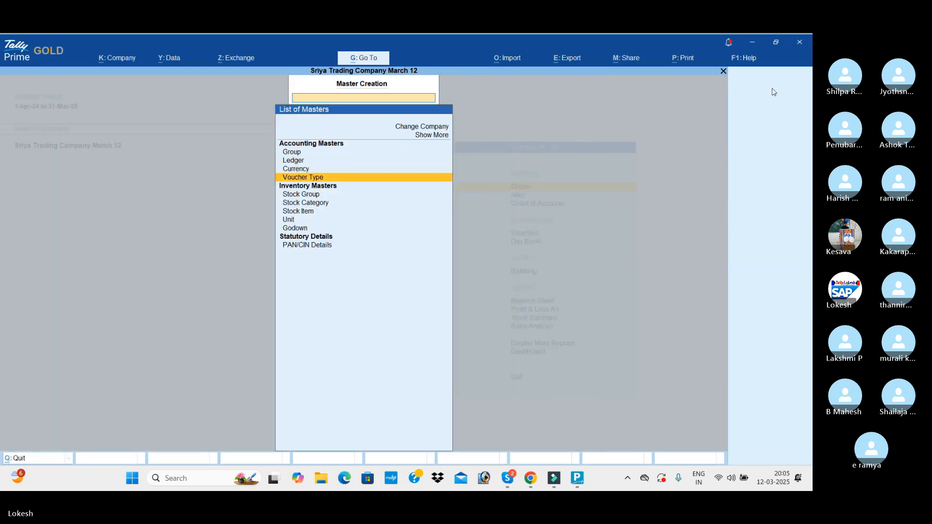
key(Return)
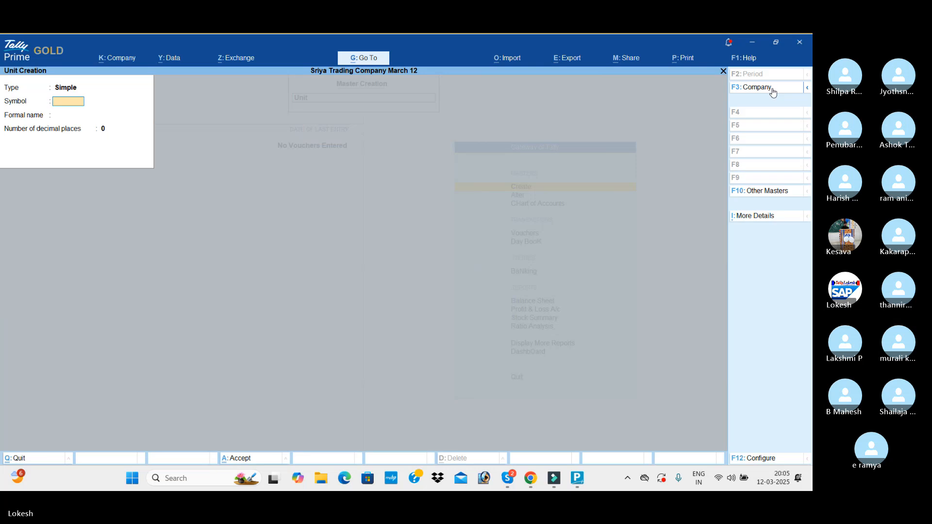
text(nos)
key(Return)
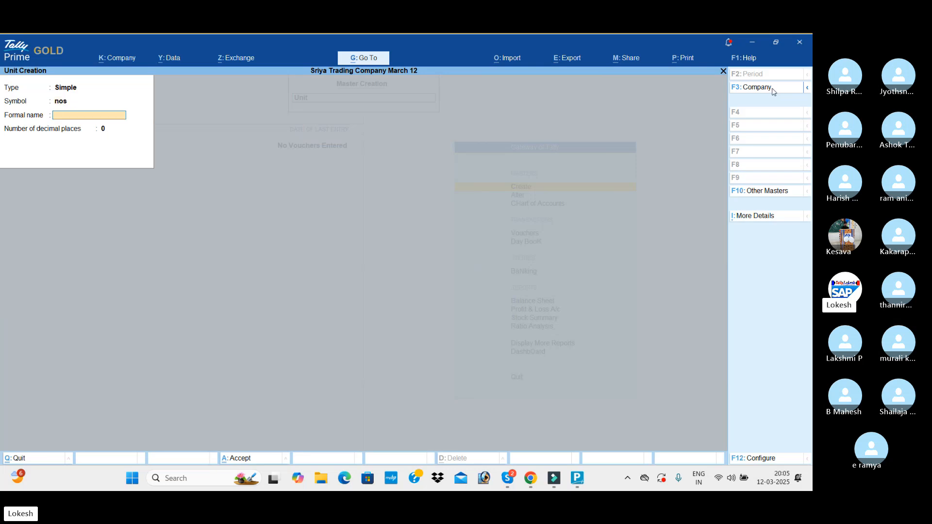
text(Numbers)
key(Return)
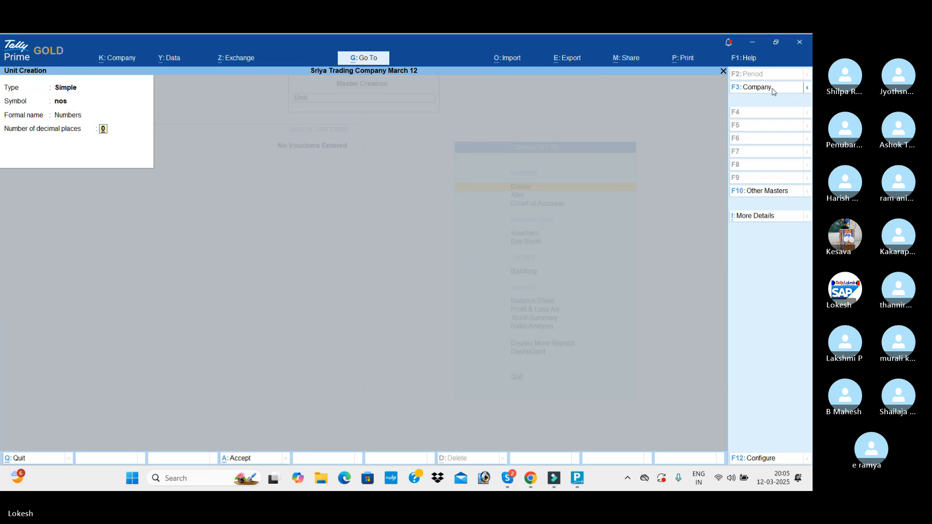
key(Return)
key(Return)
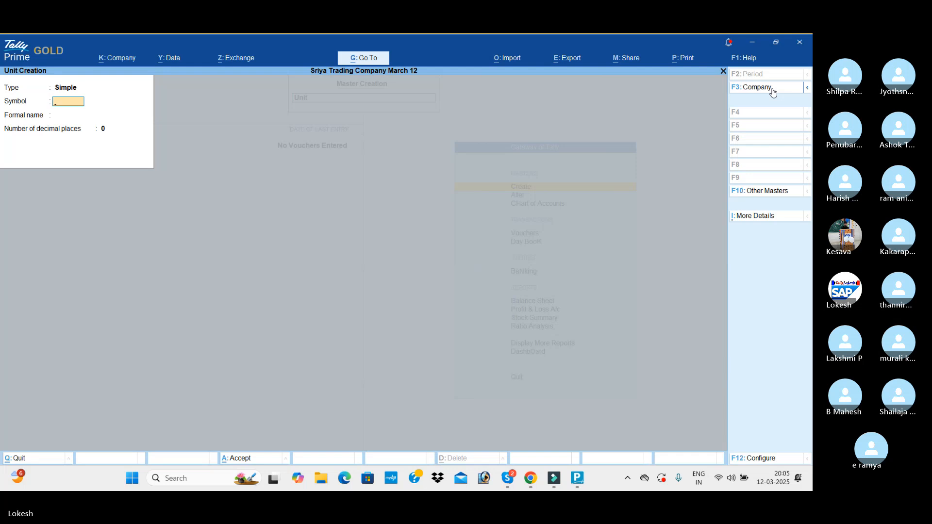
Start a new stock item named Grinders under Primary, measured in nos, with no alternate unit and a 0 duty rate
key(Escape)
key(Return)
key(Return)
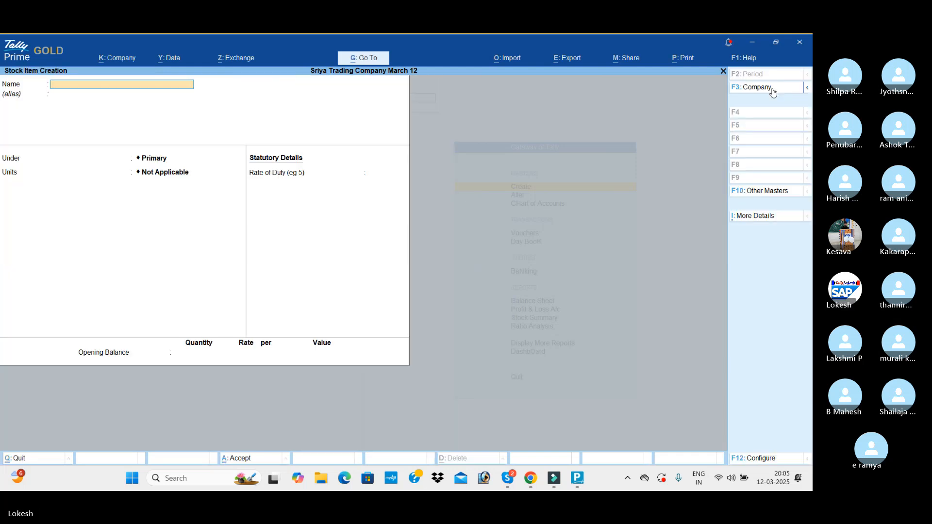
text(Grinders)
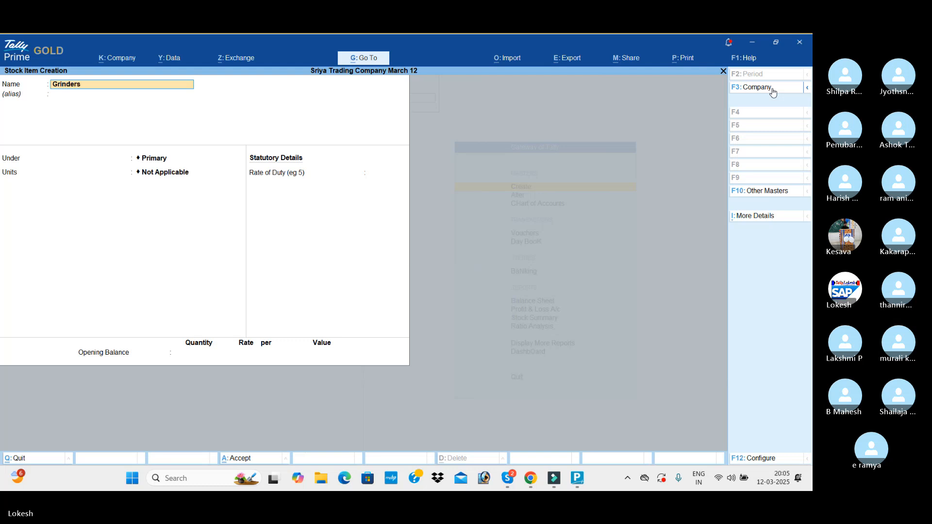
key(Return)
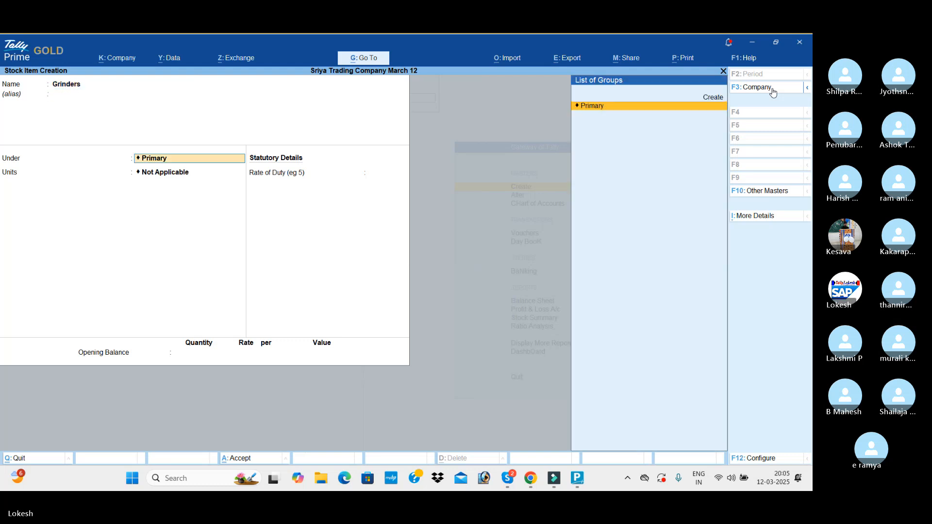
key(Return)
key(Down)
key(Return)
key(Return)
key(Return)
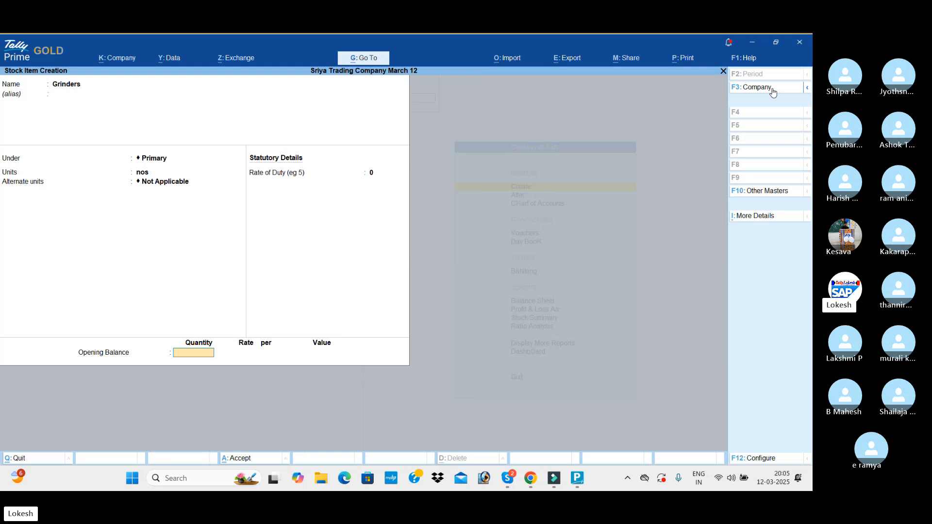
Set the Grinders opening balance to 2 nos at a rate of 2,000 per nos and save the item
key(Return)
text(2,)
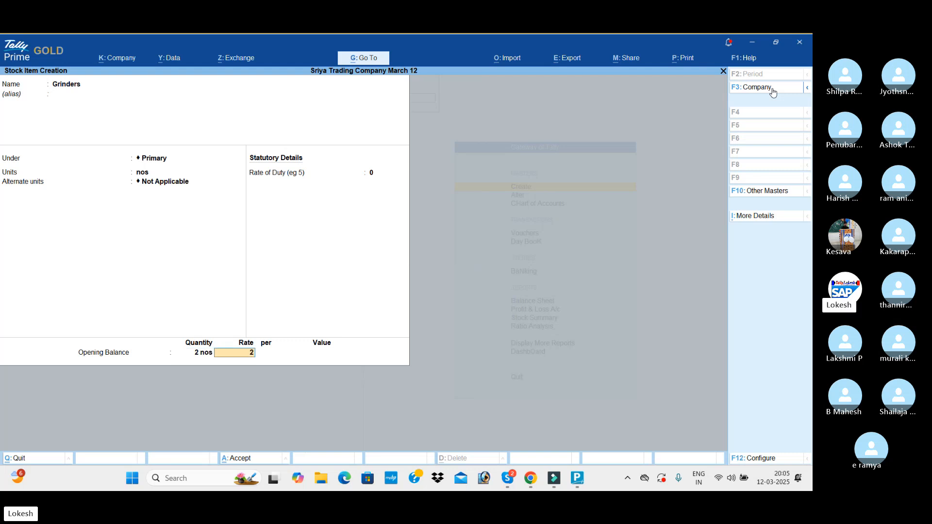
text(000)
key(Return)
key(Return)
key(Return)
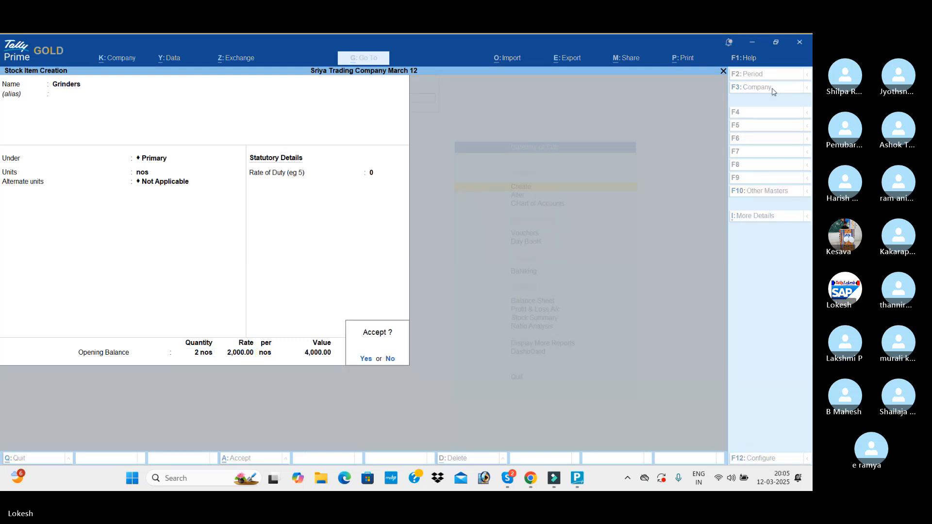
key(Return)
Name a new stock item Mixies under Primary, measured in nos, with no alternate unit and a 0 duty rate
text(Mi)
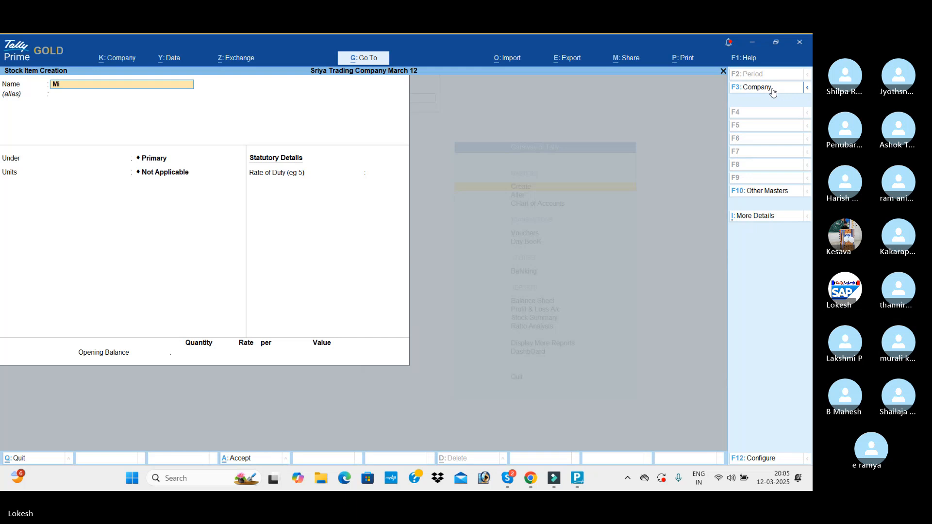
text(xie)
key(Return)
key(Return)
key(Return)
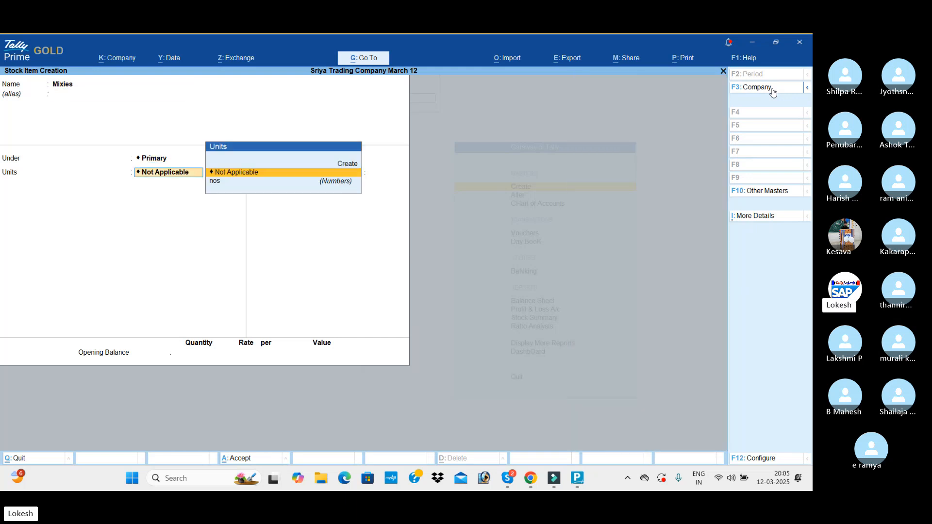
key(Down)
key(Return)
key(Return)
key(Return)
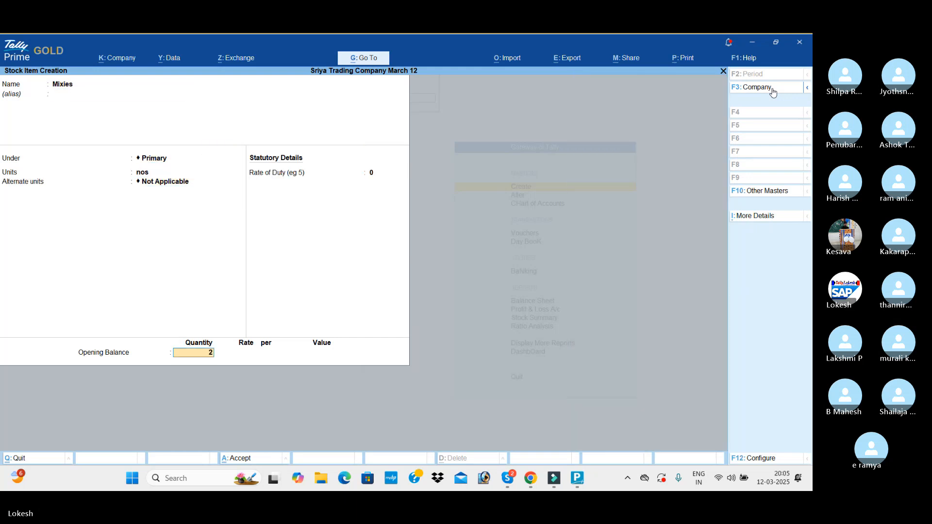
Set the Mixies opening balance to 2 nos at a rate of 1,500 per nos and save the item
text(2)
key(Return)
text(1500)
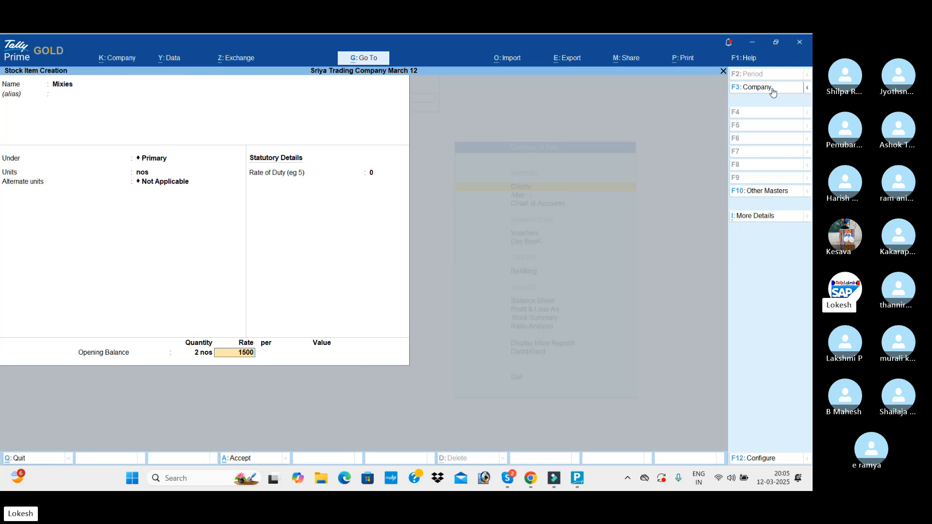
key(Return)
key(Return)
key(Return)
key(Return)
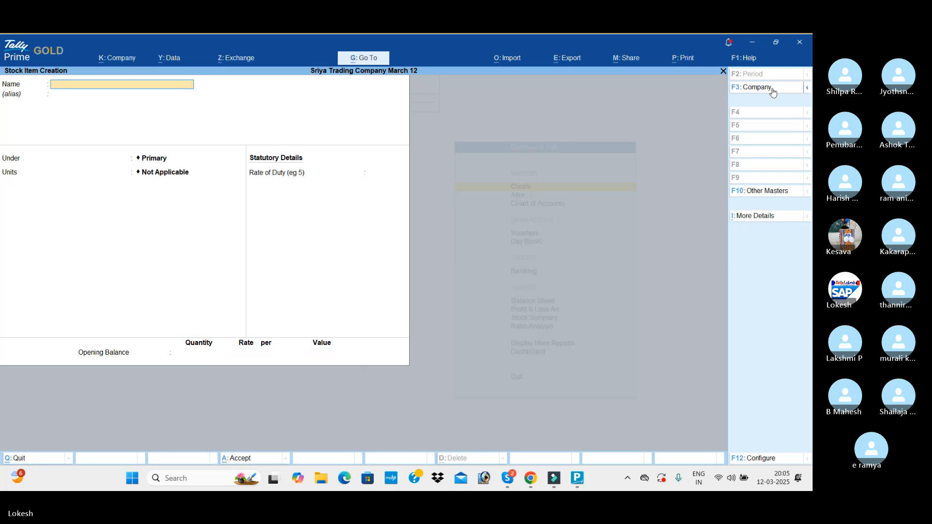
Name a new stock item Ceiling Fans under Primary, measured in nos, with no alternate unit and a 0 duty rate
text(Ceiling Fans)
key(Return)
key(Return)
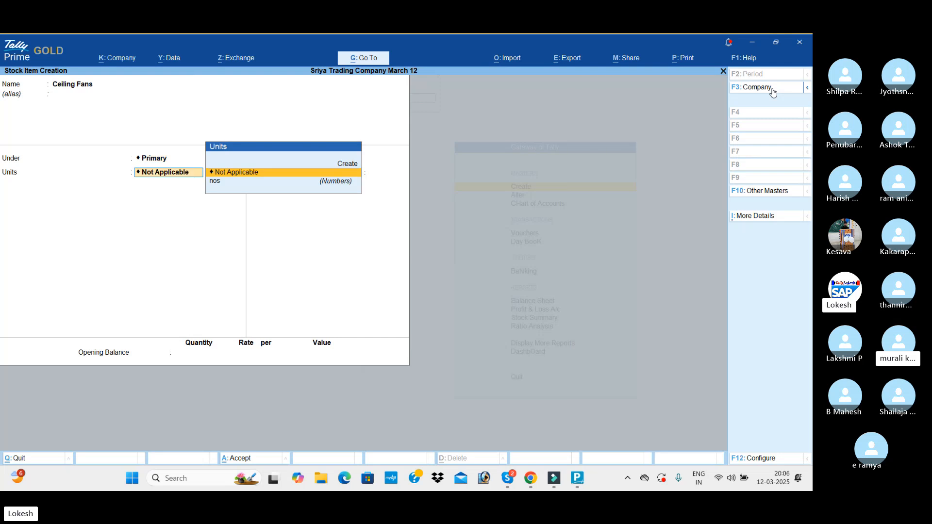
key(Down)
key(Return)
key(Return)
key(Return)
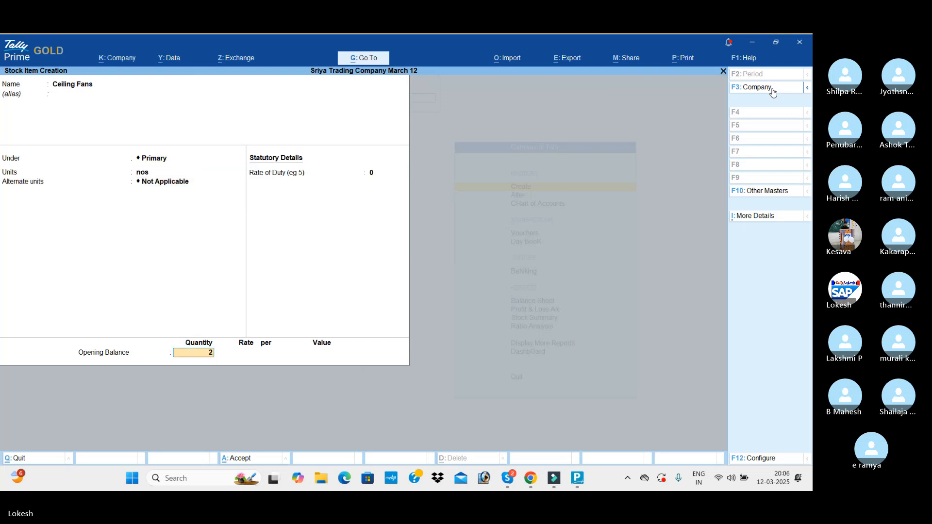
Set the Ceiling Fans opening balance to 2 nos at a rate of 800 per nos and save the item
key(Return)
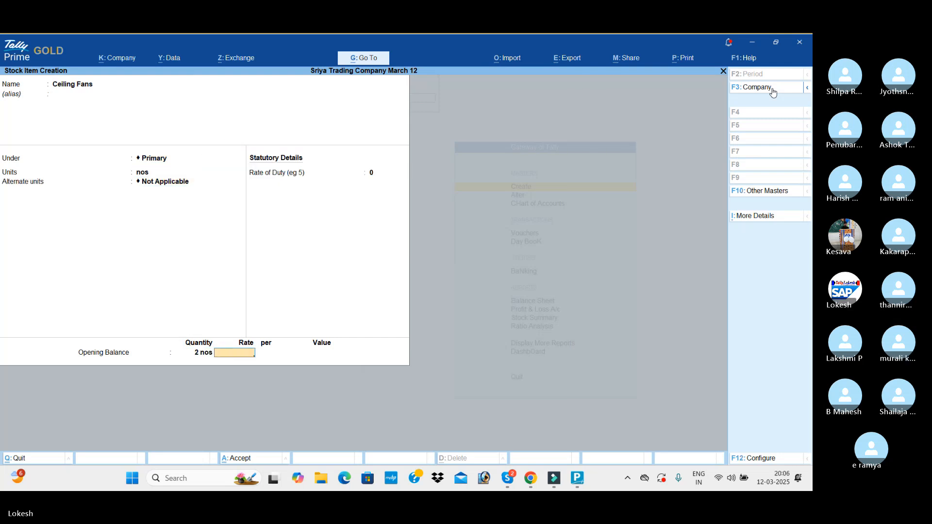
text(800)
key(Return)
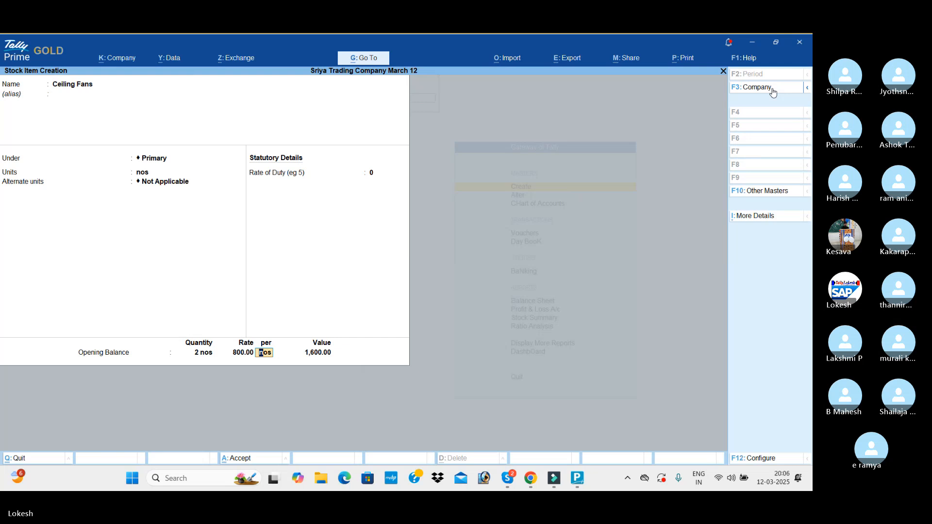
key(Return)
key(Return)
key(Return)
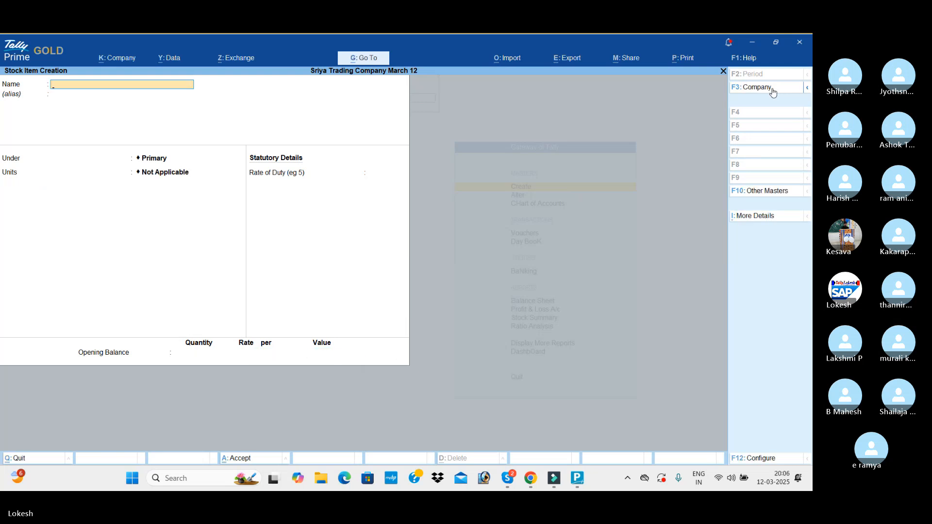
Name a new stock item Table Fan under Primary, measured in nos, with no alternate unit and a 0 duty rate
text(Table fan)
key(Return)
key(Return)
key(Return)
key(Down)
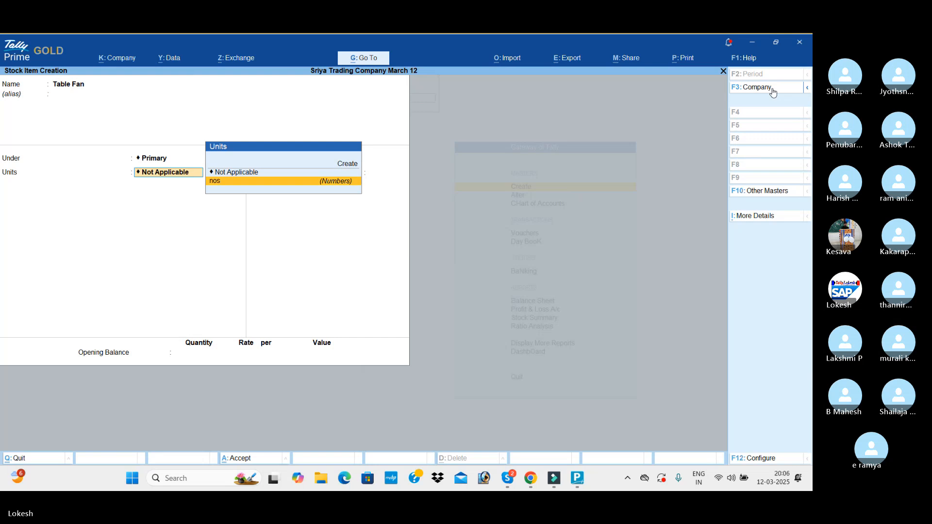
key(Return)
key(Return)
key(Return)
Set the Table Fan opening balance to 2 nos at a rate of 1,000 per nos, save the item and leave stock item creation
text(2)
key(Return)
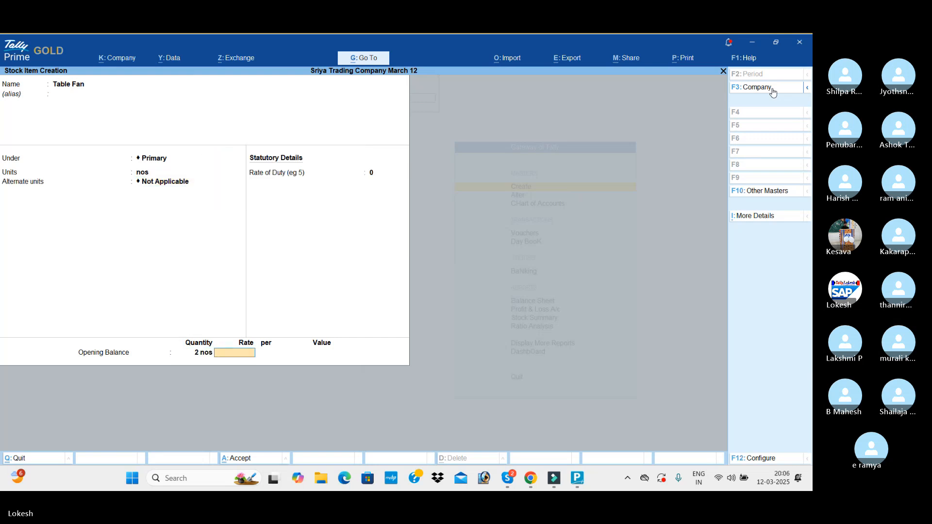
text(1000)
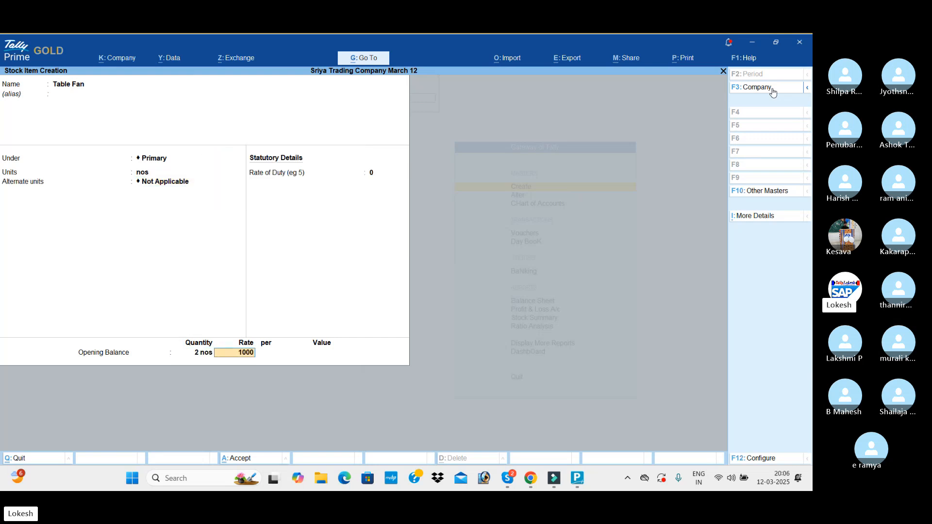
key(Return)
key(Return)
key(Return)
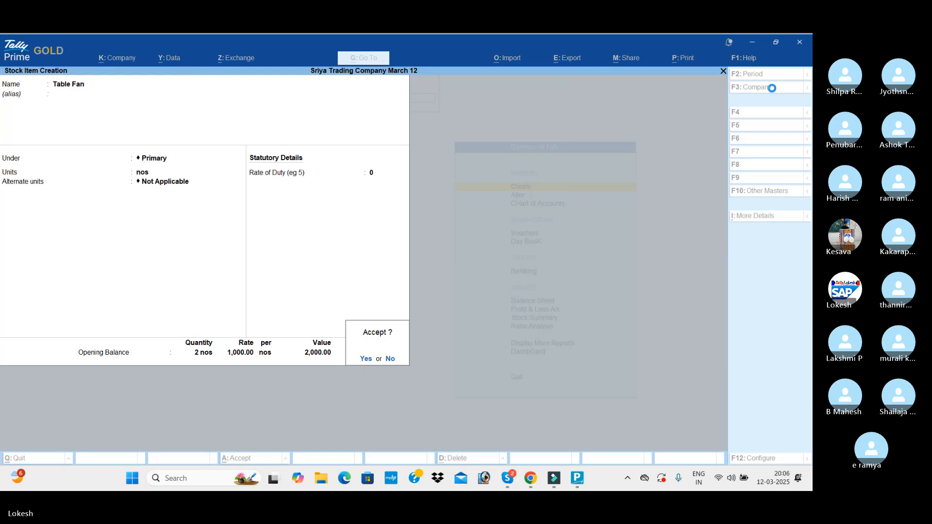
key(Return)
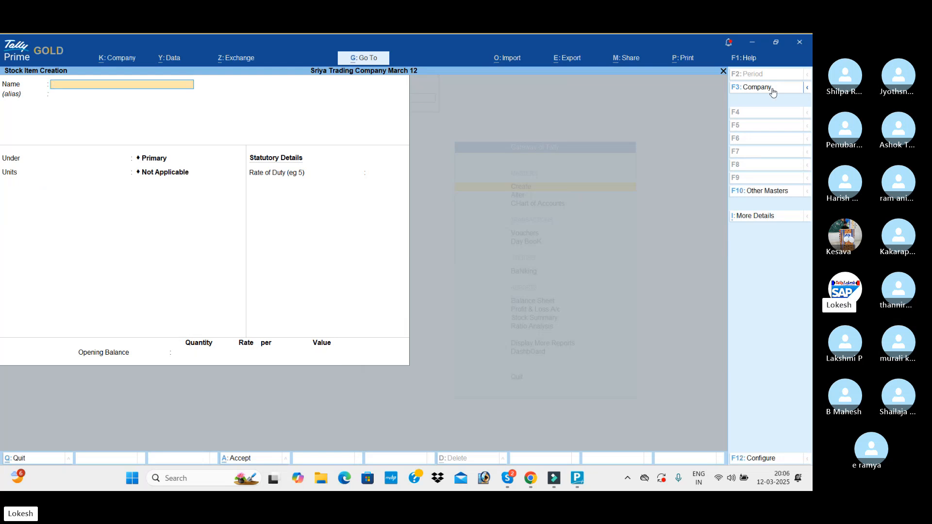
key(Escape)
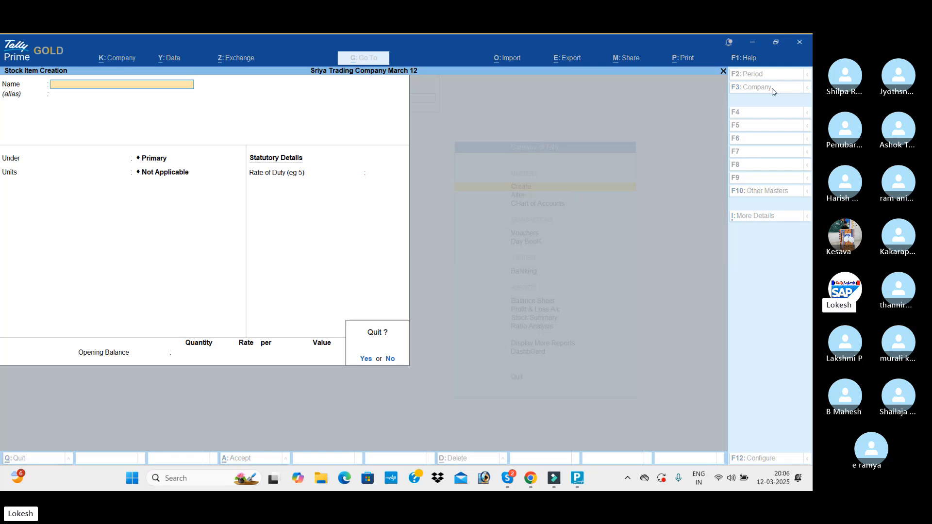
key(Return)
key(Escape)
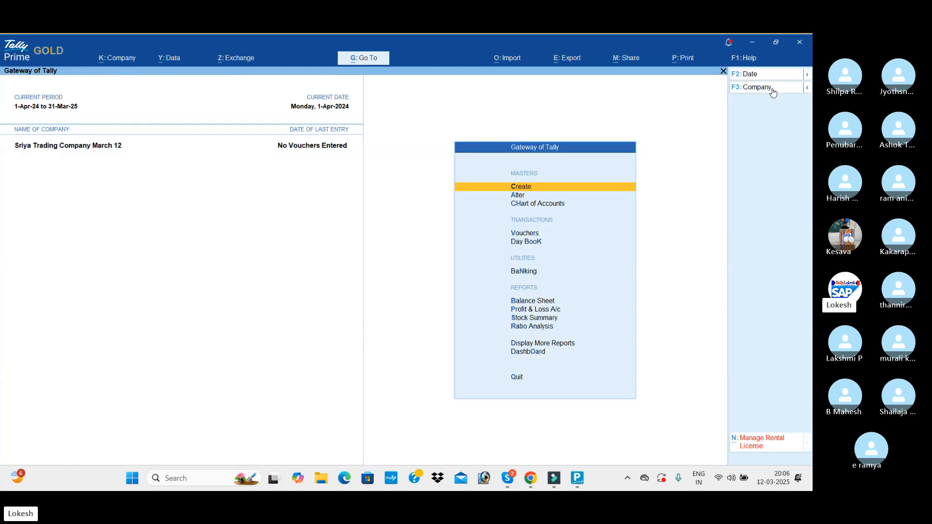
Alter the Cash ledger to give it an opening balance of 80,000 Dr and save it
key(Down)
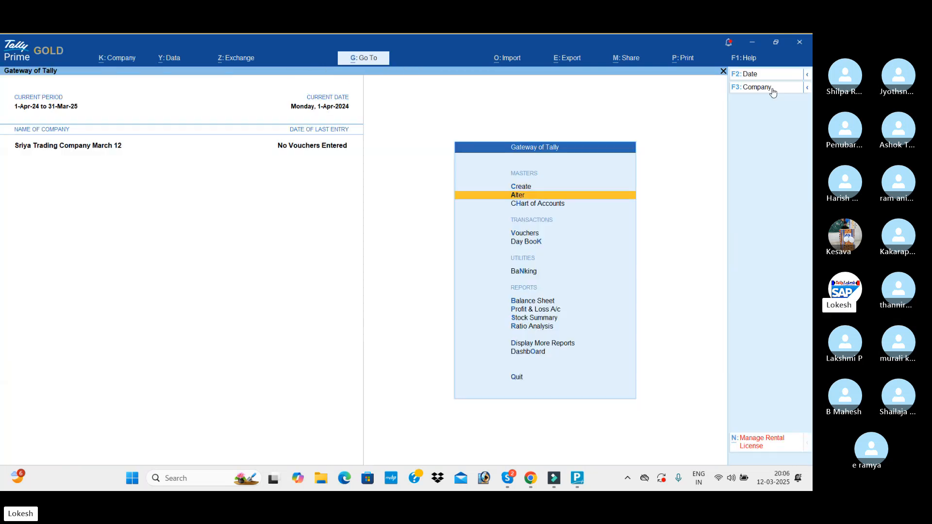
key(Return)
key(Down)
key(Return)
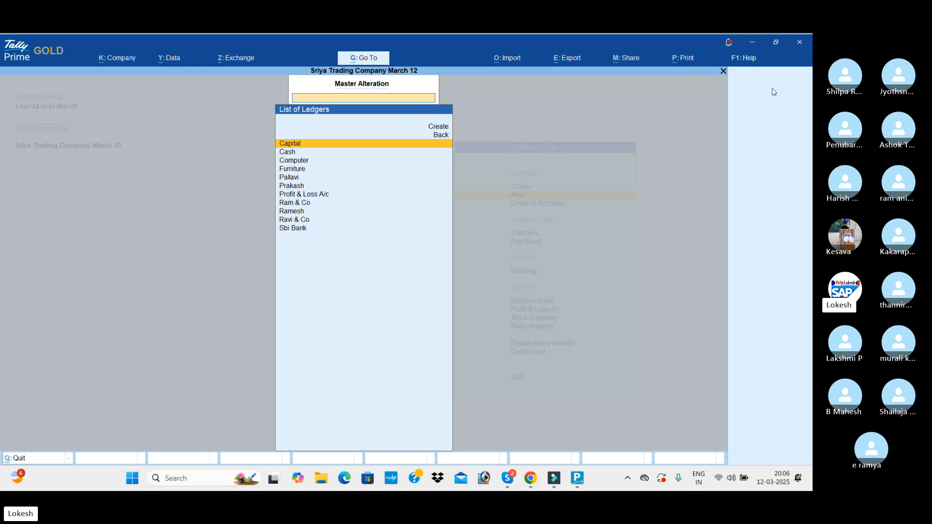
key(Down)
key(Return)
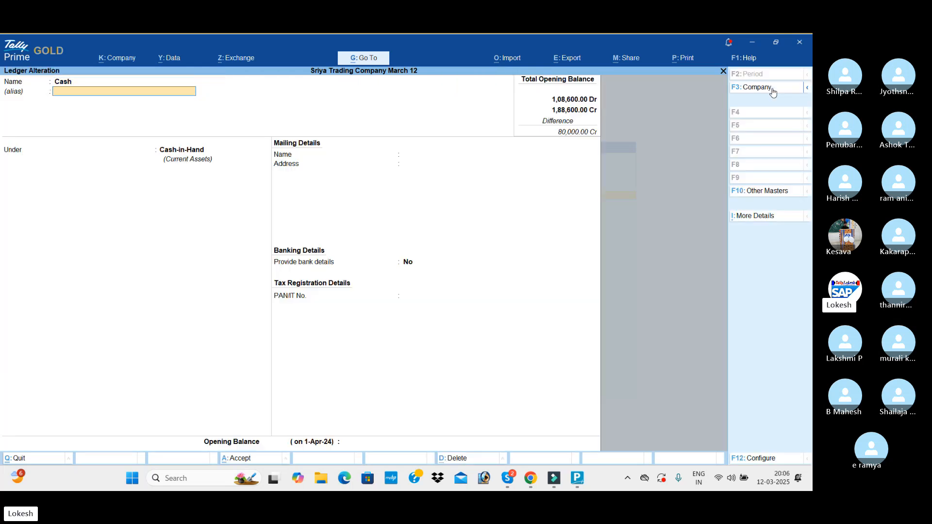
key(Return)
key(Return)
key(Return)
key(Return)
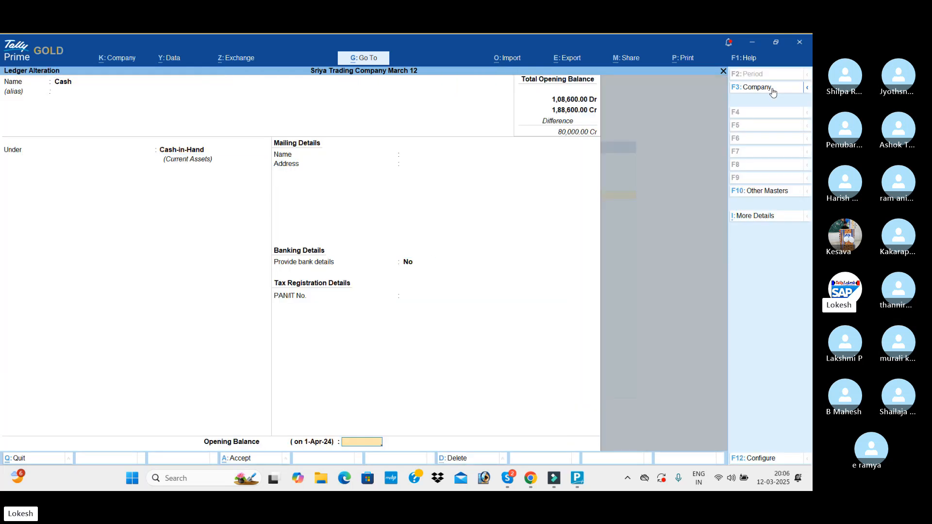
text(80000)
key(Return)
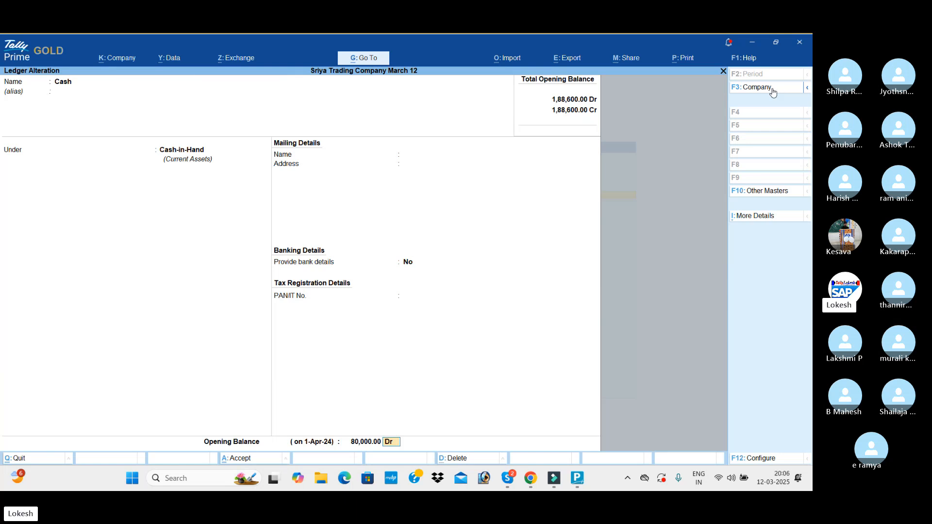
key(Return)
key(Return)
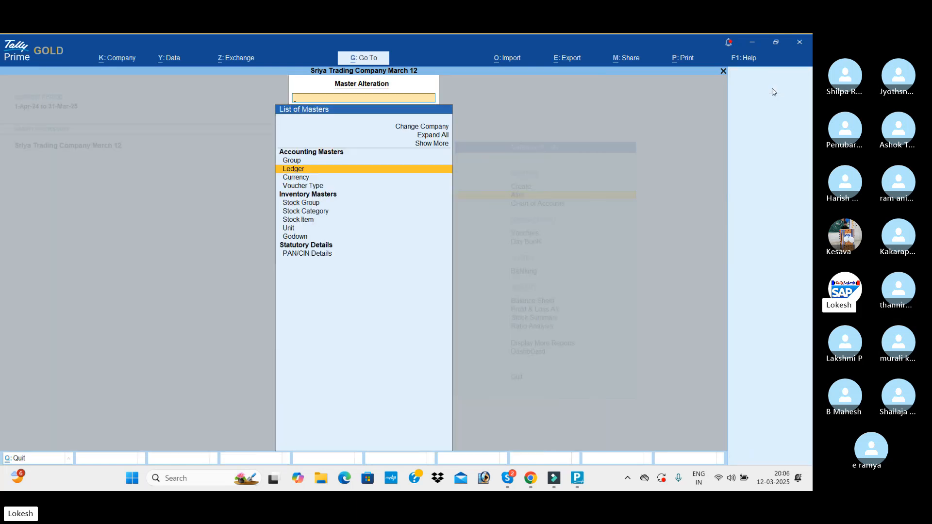
key(Escape)
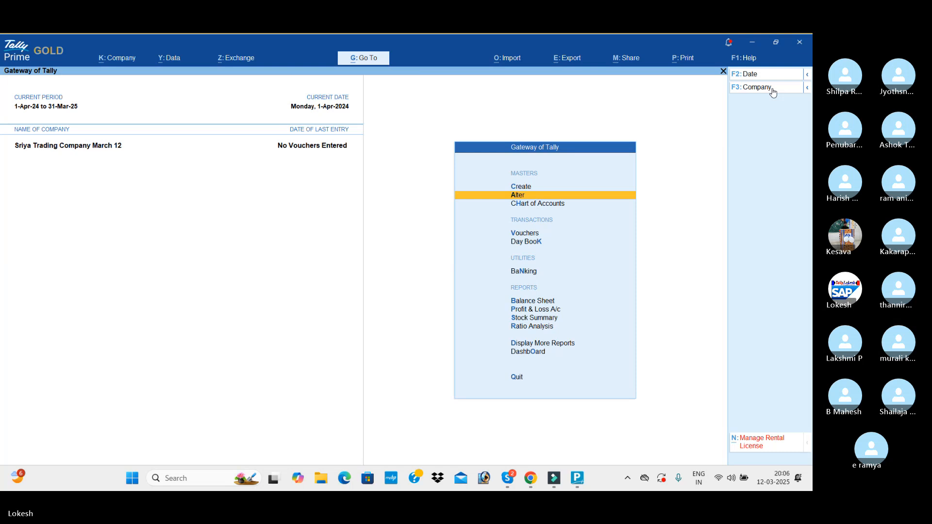
Open the company's Balance Sheet and expand it to the detailed view to review the opening balances
key(Down)
key(Down)
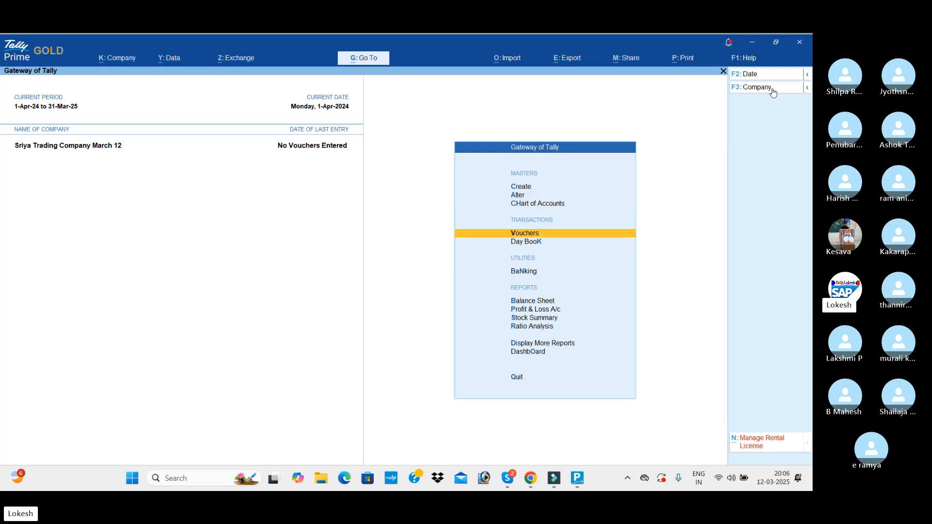
key(Up)
key(Down)
key(Down)
key(Down)
key(Down)
key(Down)
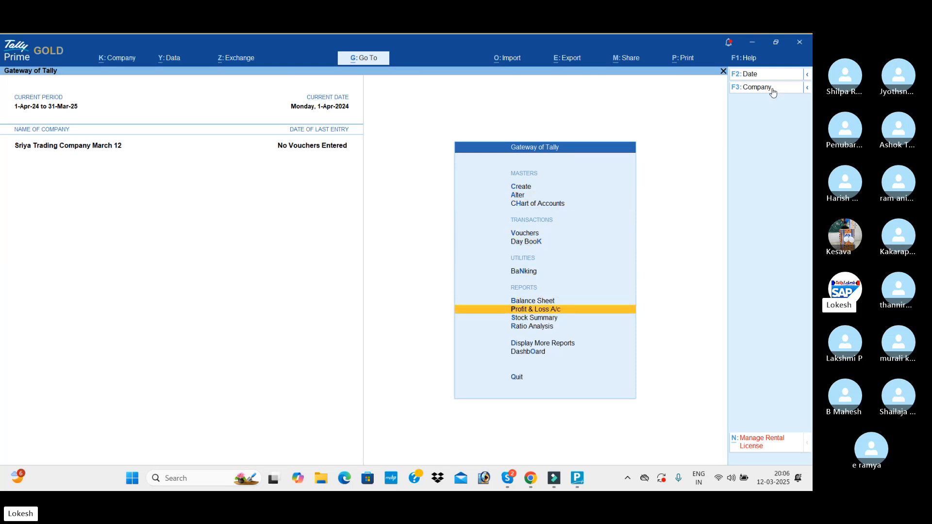
key(Up)
key(Return)
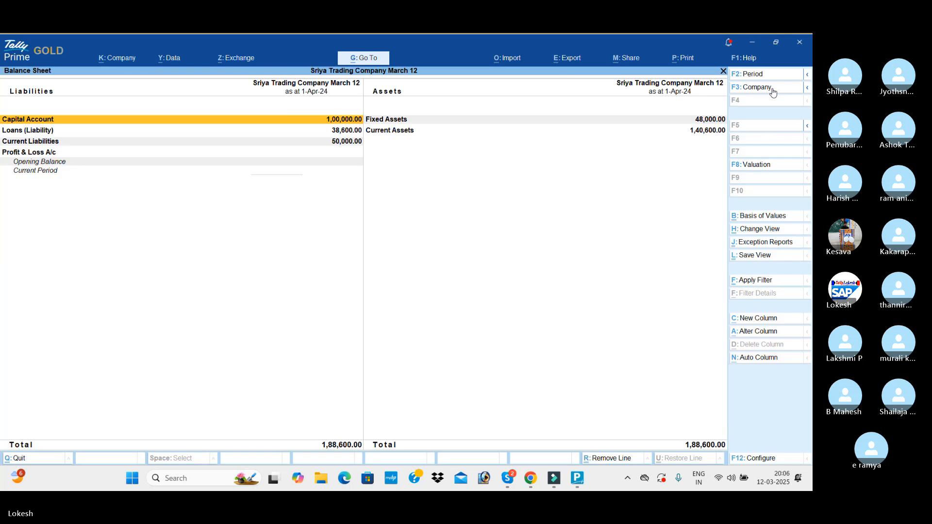
key(alt+F5)
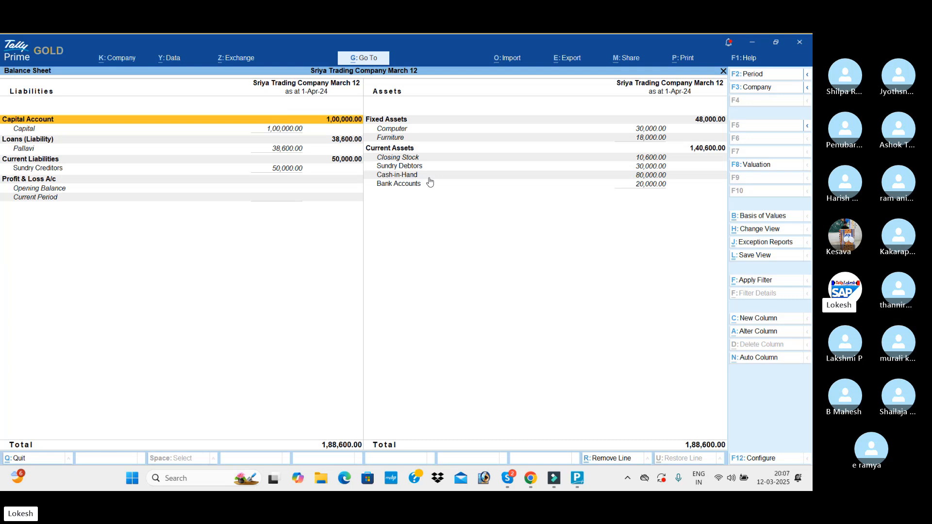
Start a new purchase voucher and set its date to 1-5 (1 May 2024)
key(Escape)
key(Up)
key(Up)
key(Up)
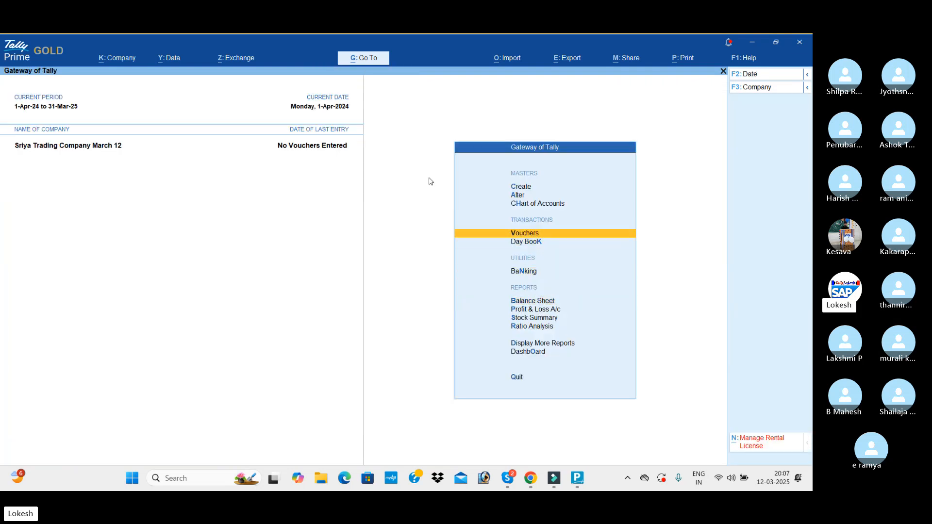
key(Return)
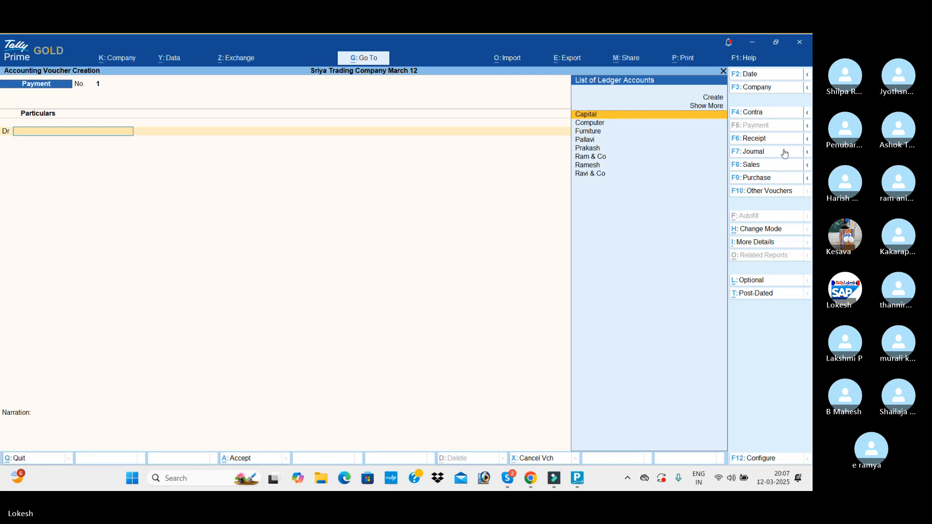
click(770, 180)
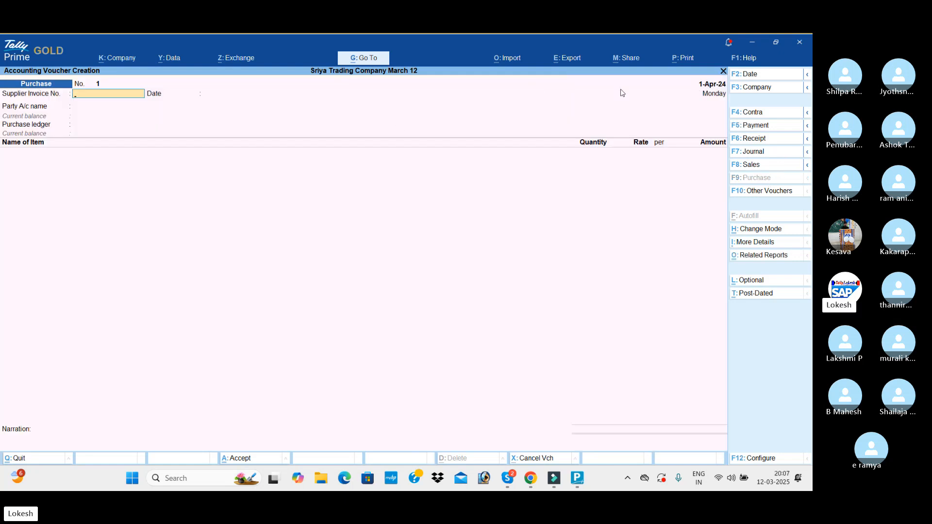
click(766, 76)
text(1-5)
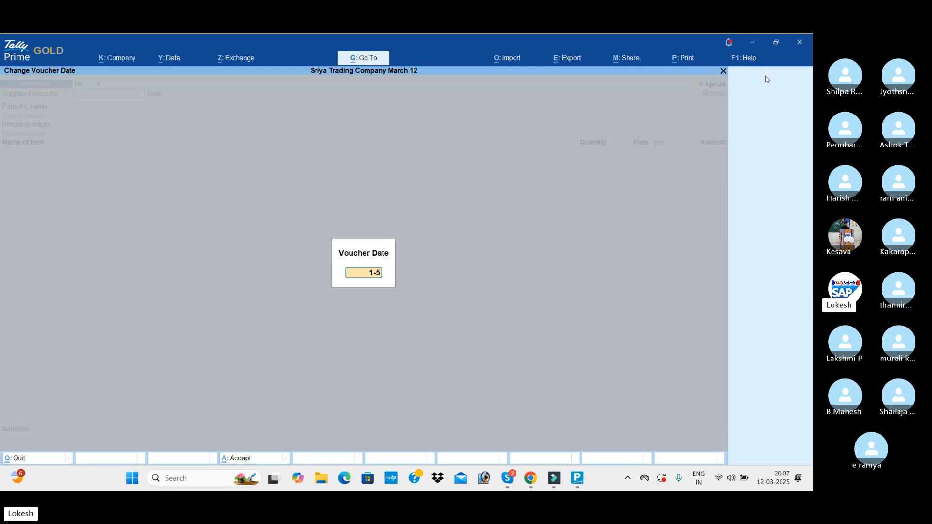
key(Return)
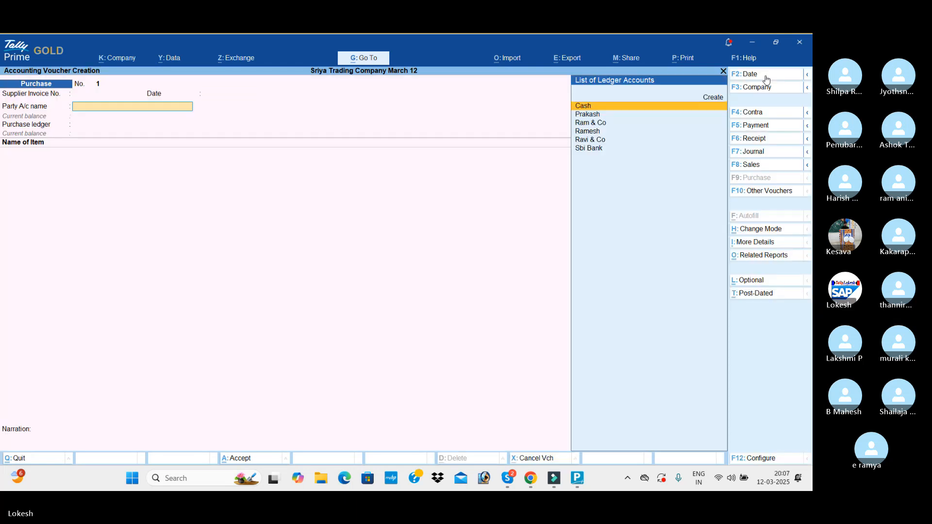
Choose the individual supplier's ledger as the purchase voucher's party account, leaving the supplier invoice number, receipt details and party details as they are
key(Down)
key(Down)
key(Down)
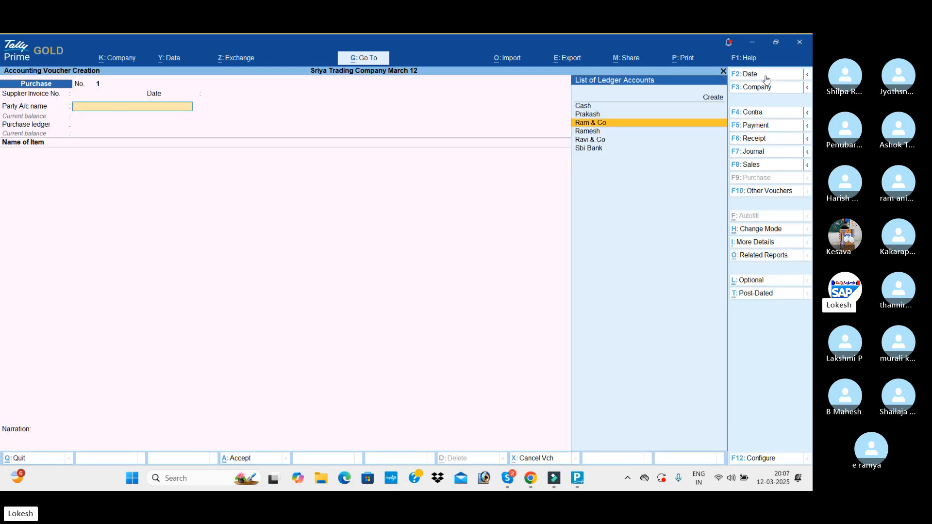
key(Up)
key(Up)
key(Return)
key(Return)
key(Return)
key(Return)
key(Return)
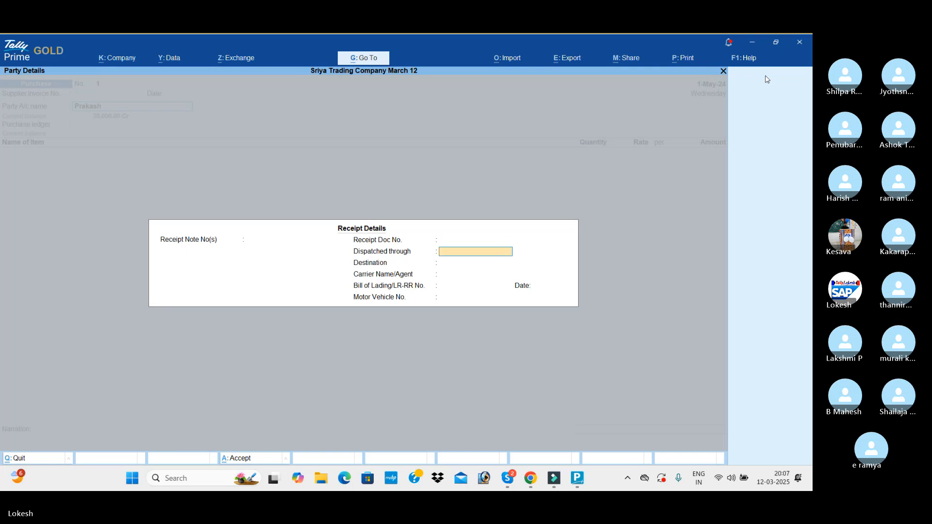
key(Return)
key(Return)
key(Return)
key(Return)
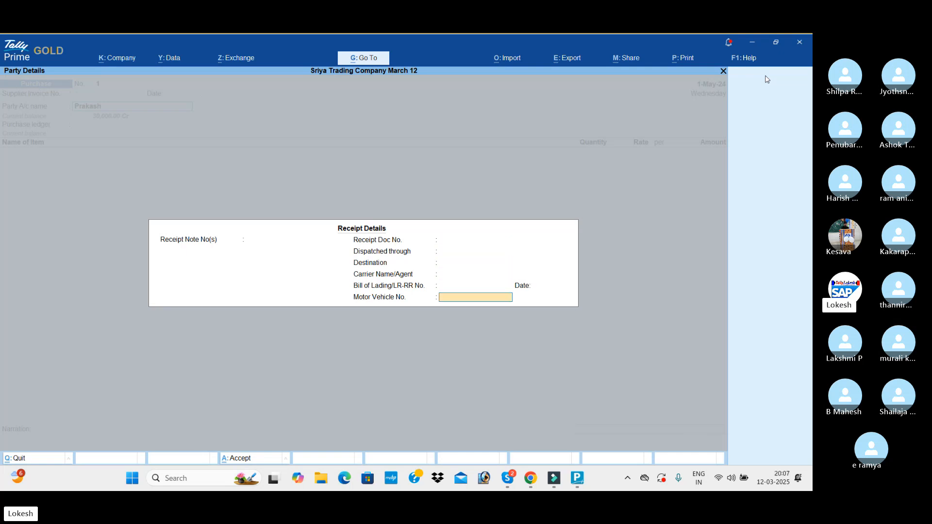
key(Return)
key(Return)
key(Return)
key(Return)
key(Return)
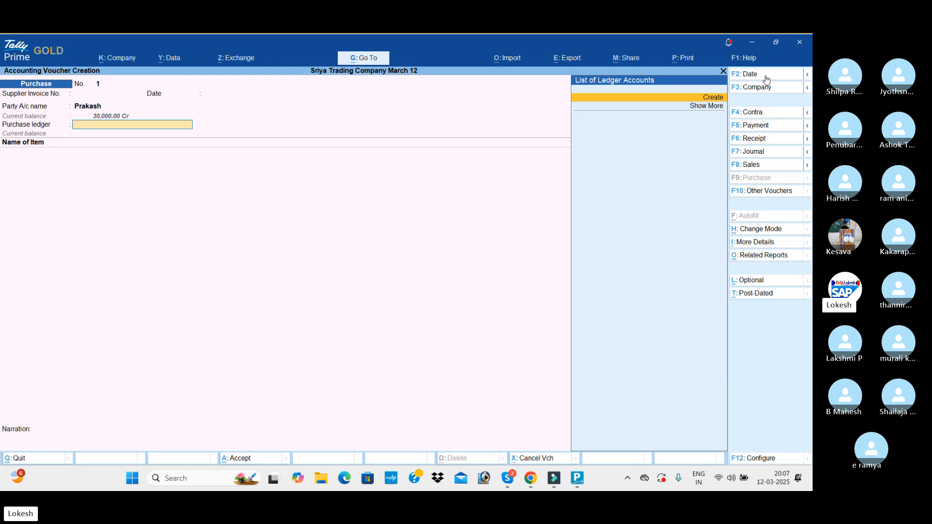
Create a Purchase ledger under Purchase Accounts with ledger type Not Applicable and use it as the voucher's purchase ledger
key(Return)
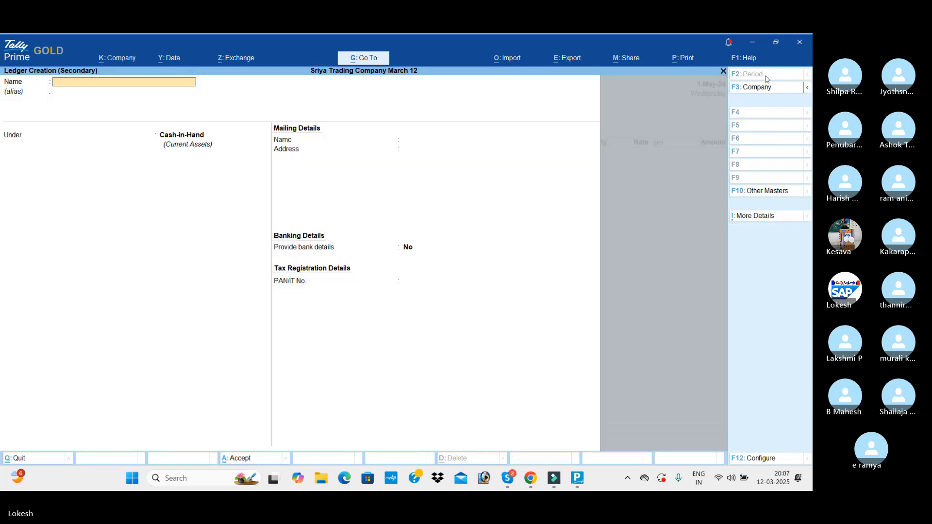
text(Pu)
text(rchase)
key(Return)
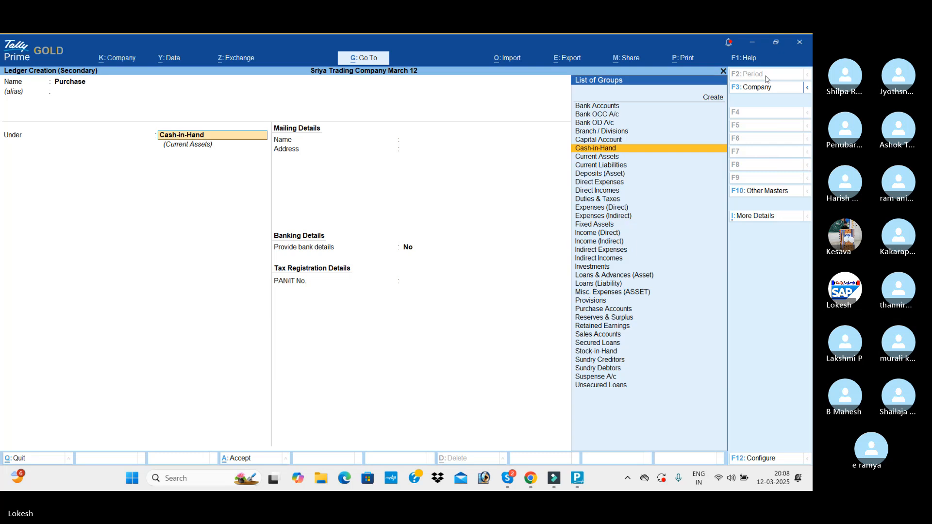
text(pu)
key(Return)
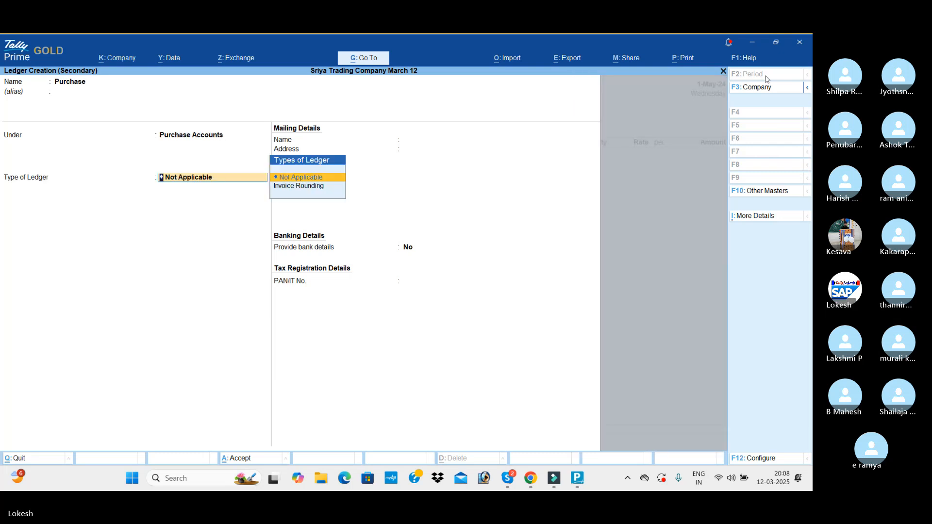
key(Return)
key(Return)
key(Return)
key(Return)
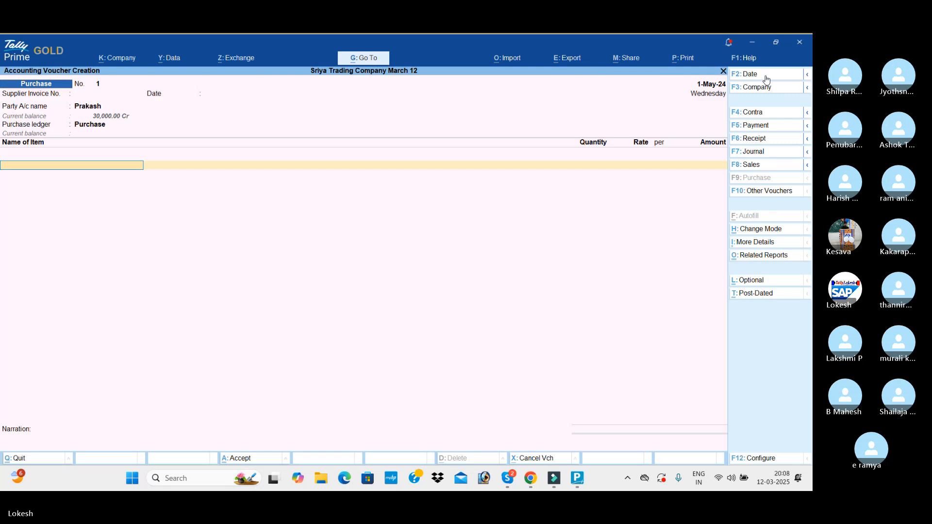
Add Ceiling Fans to the purchase voucher with a quantity of 50 nos at a rate of 800 per nos
text(ce)
key(Return)
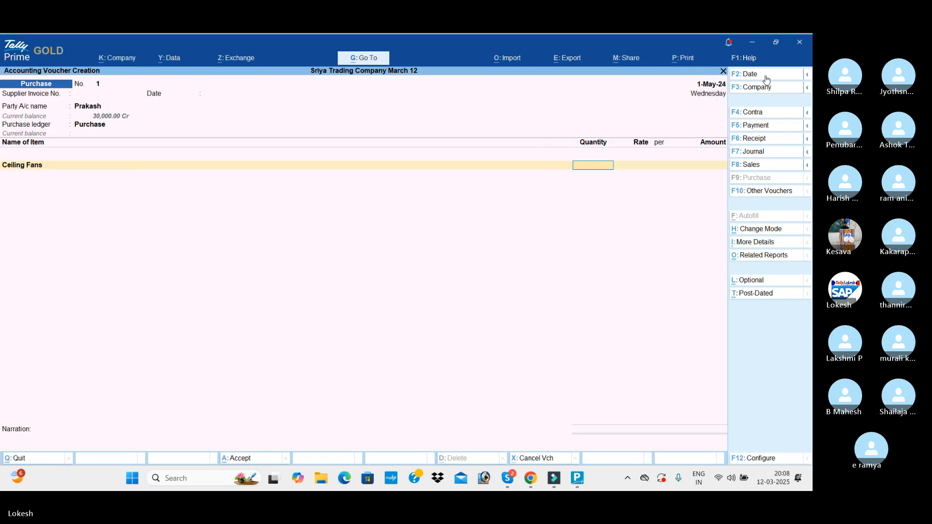
text(50)
key(Return)
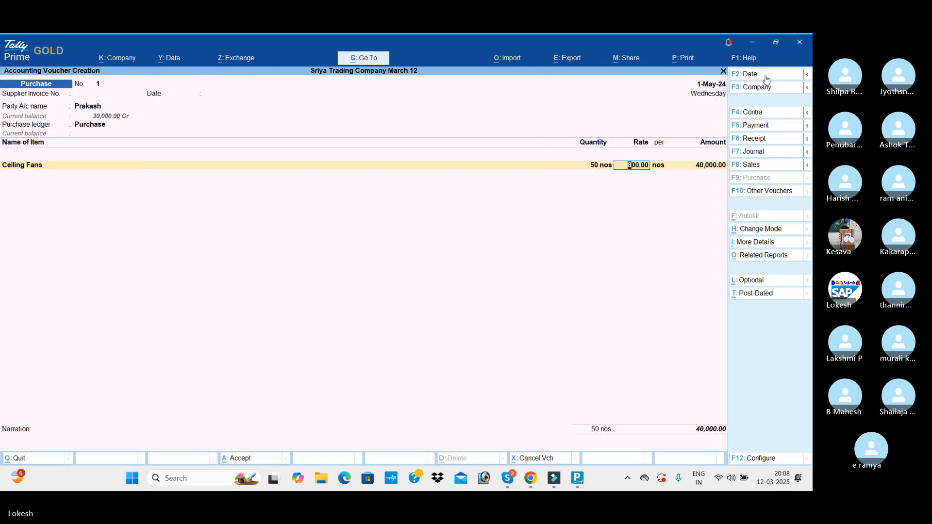
key(Return)
key(Return)
key(Return)
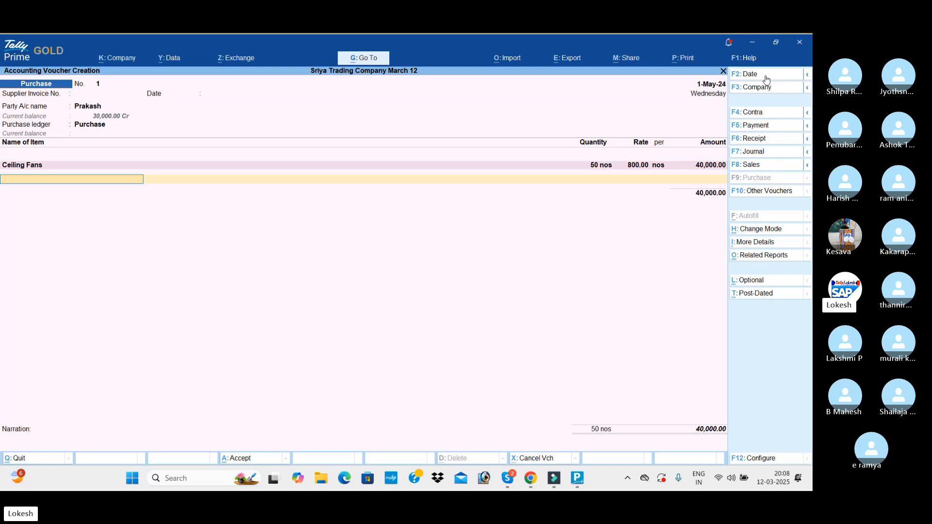
Add Table Fan to the purchase voucher with a quantity of 50 nos at a rate of 1,000 per nos
text(Ta)
key(Return)
text(50)
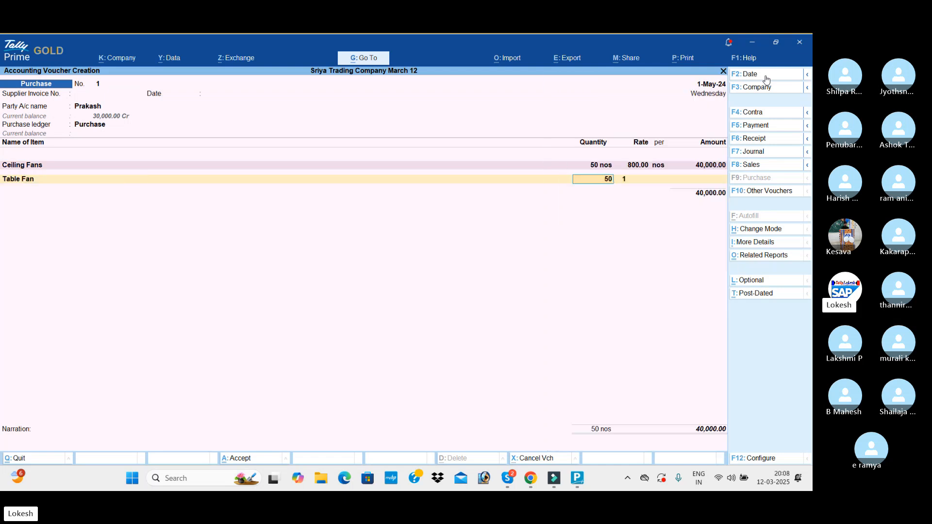
key(Return)
text(1000)
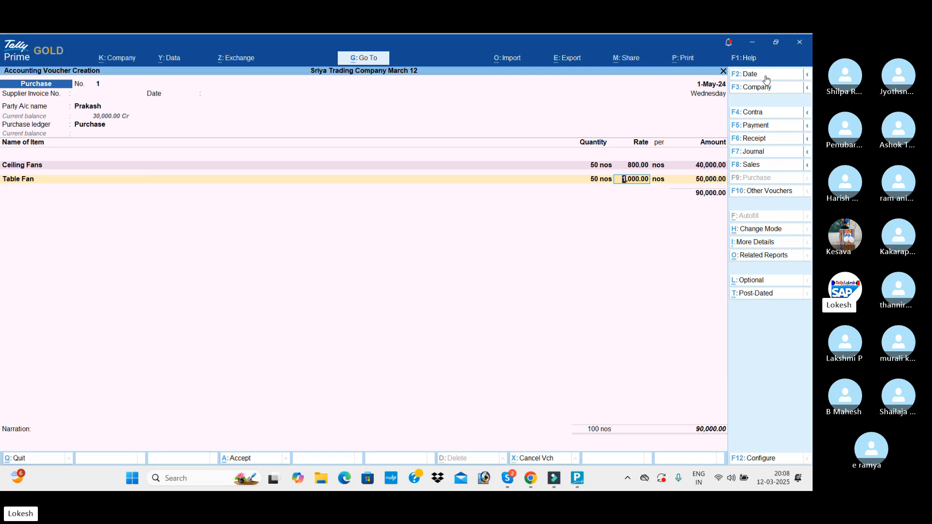
key(Return)
key(Return)
key(Return)
Add Mixies to the purchase voucher with a quantity of 50 nos at a rate of 1,500 per nos
text(Mi)
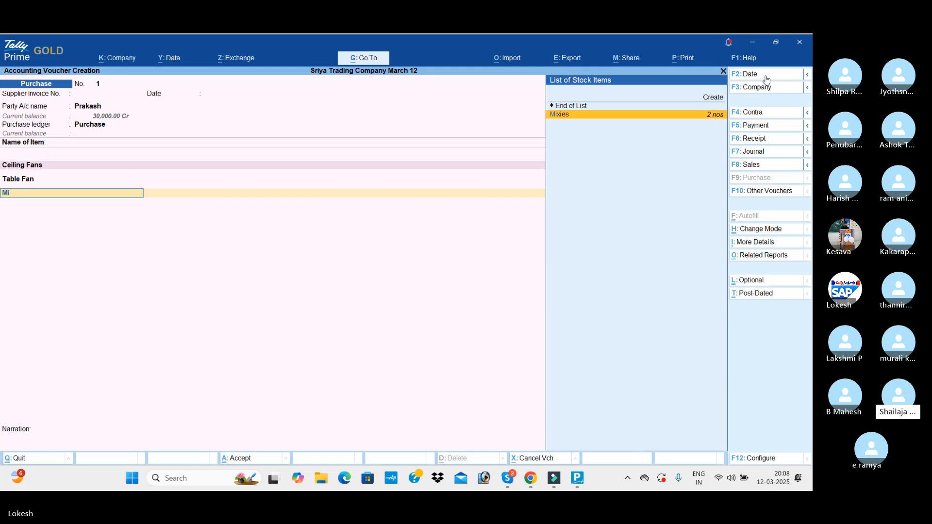
key(Return)
text(50)
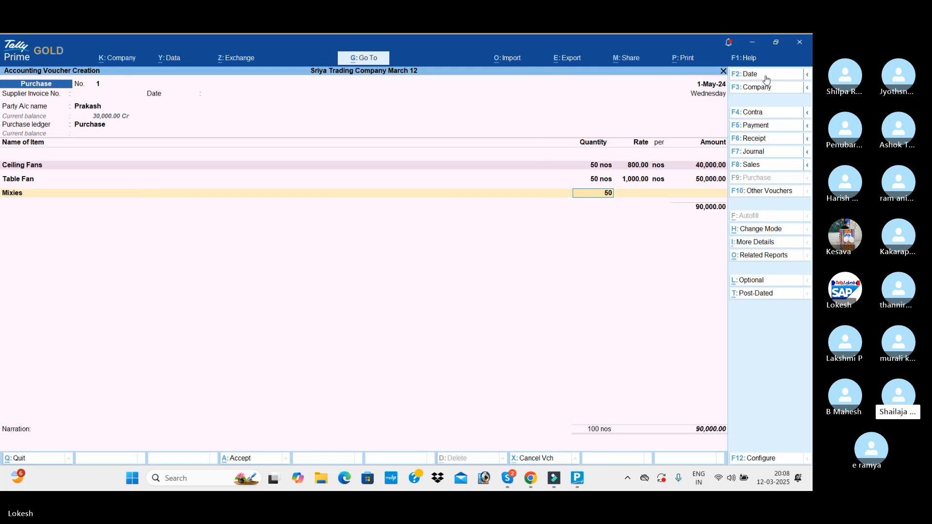
key(Return)
key(Return)
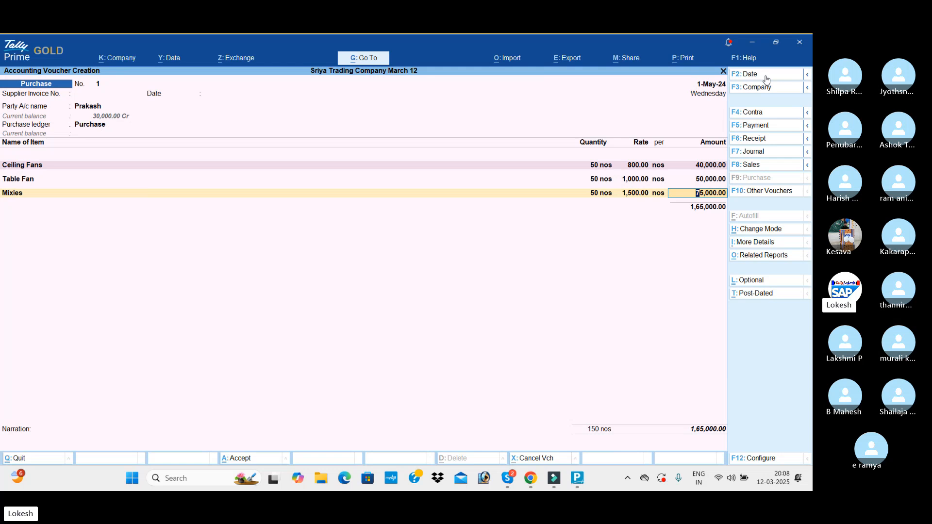
key(Return)
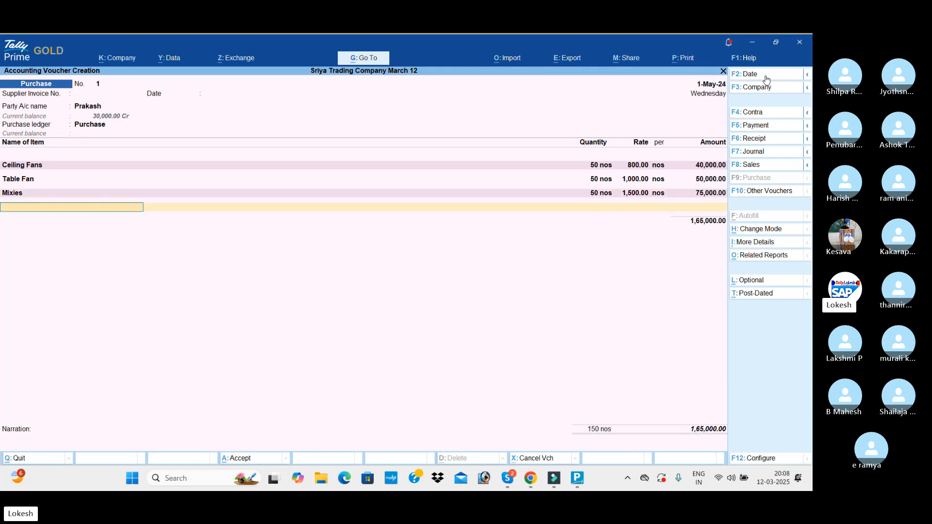
Add Grinders to the purchase voucher with a quantity of 50 nos at a rate of 2,000 per nos
text(gr)
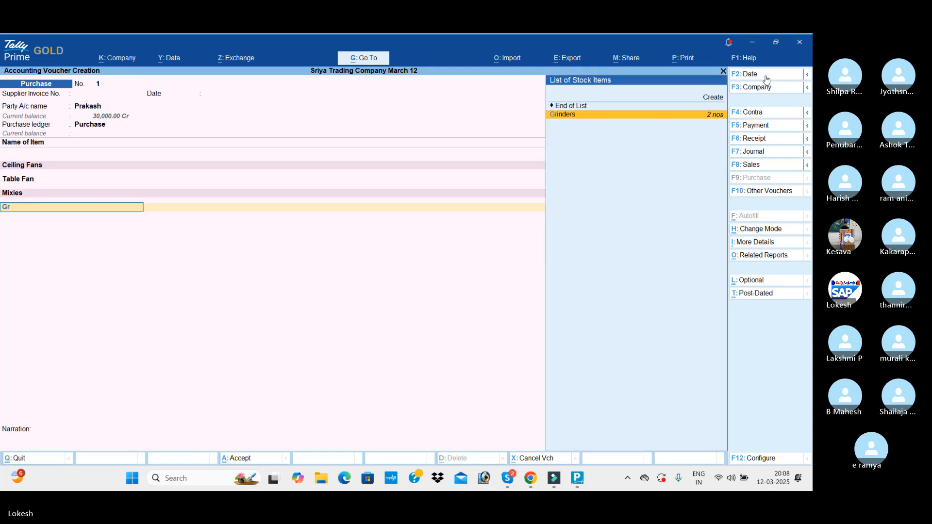
key(Return)
text(50)
key(Return)
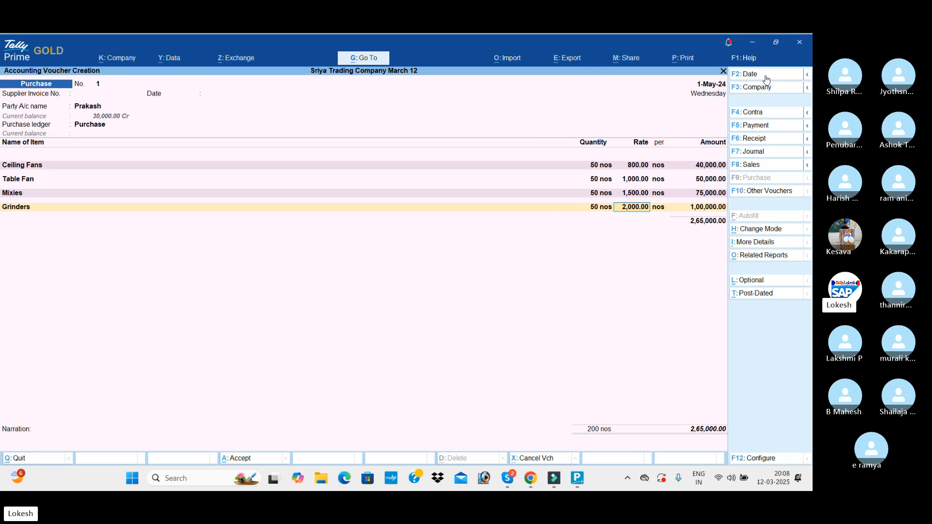
key(Return)
key(Return)
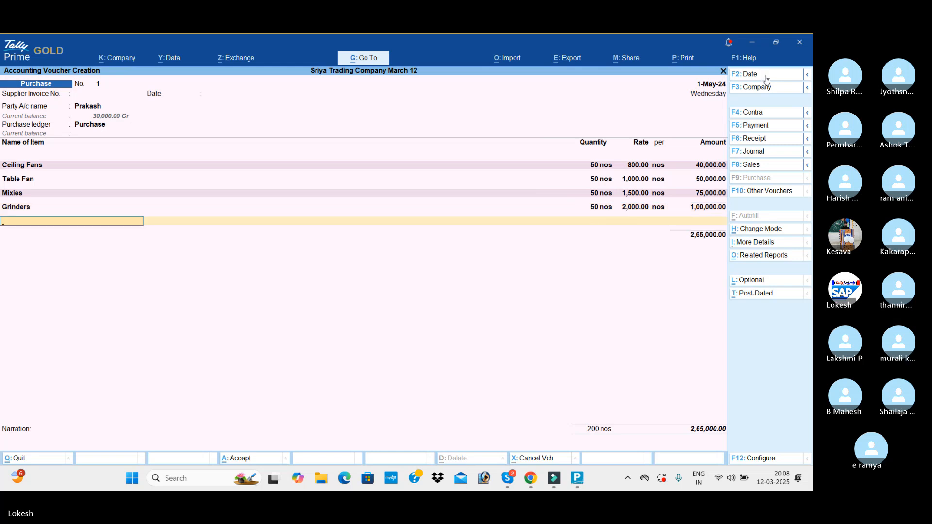
End the item list and save the first purchase voucher without additional ledgers or a narration
key(Return)
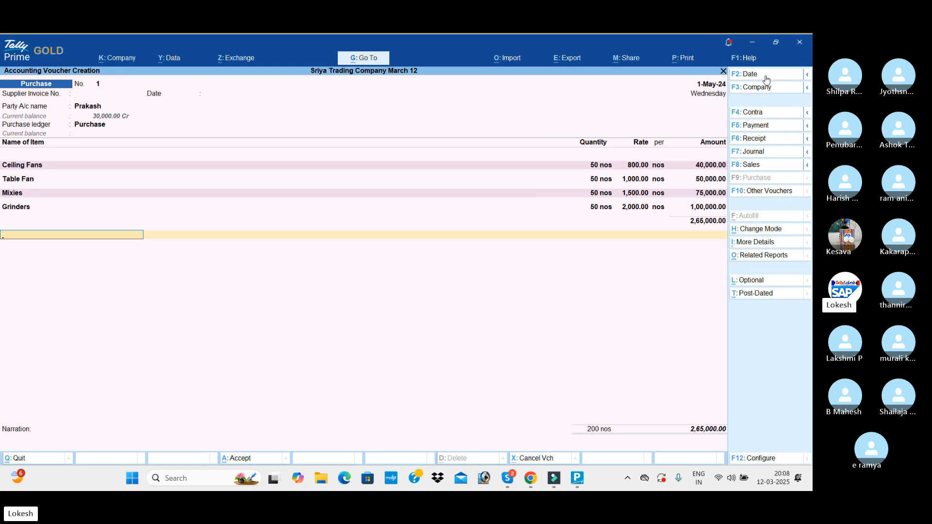
key(Return)
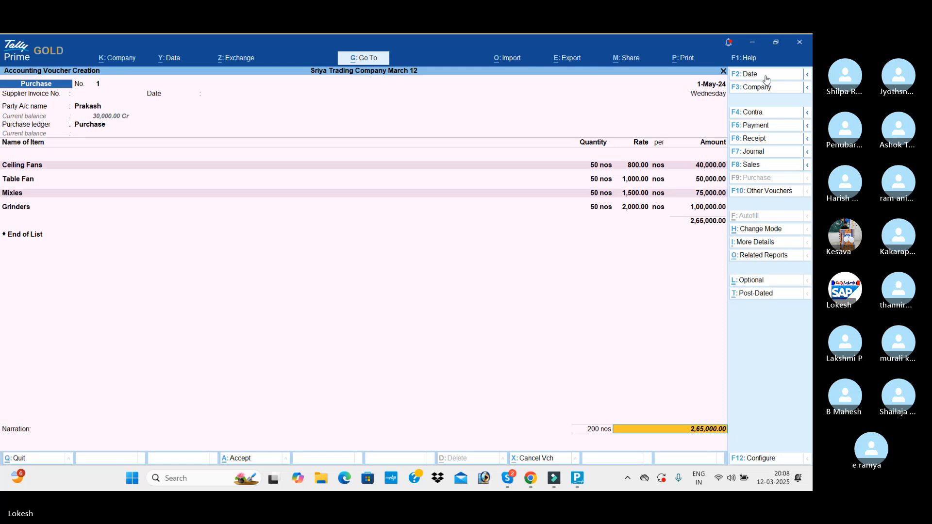
key(Return)
key(Return)
key(Return)
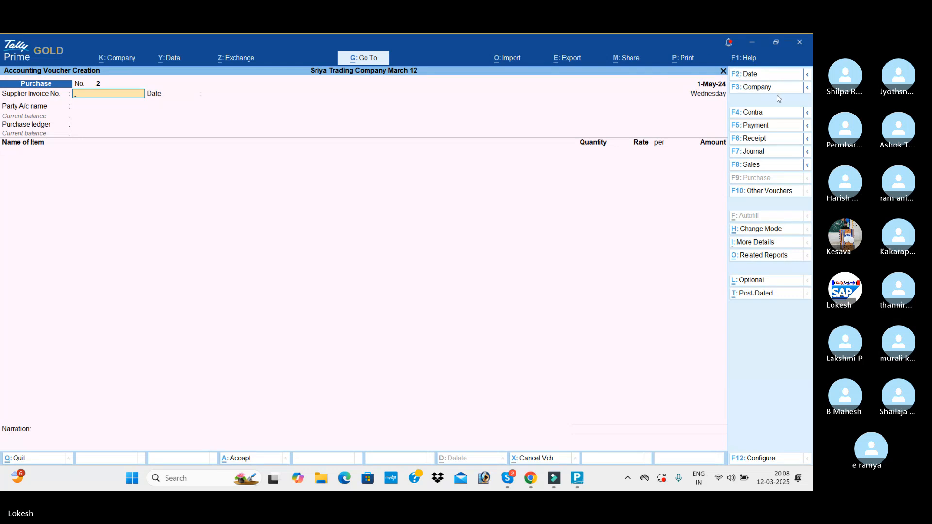
Set the second purchase voucher's date to 2-5-2024 and leave the supplier invoice number and date blank
click(759, 78)
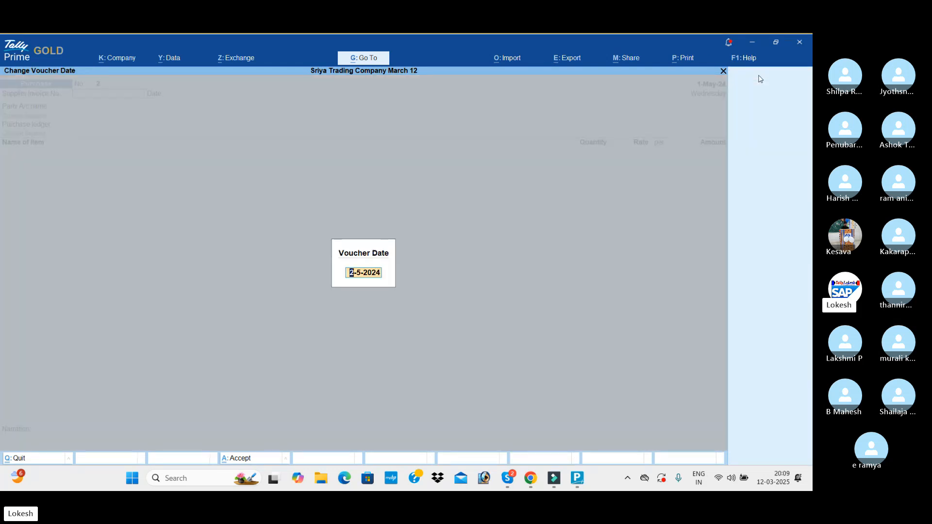
key(Return)
key(Return)
key(Return)
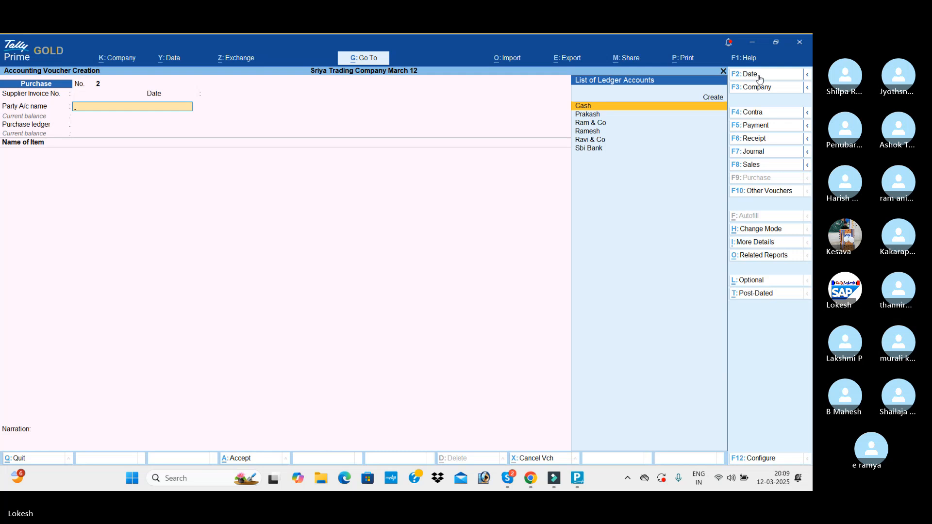
Choose the second individual supplier's ledger as the party account, keep the default receipt and party details, and use Purchase as the purchase ledger
text(Ra)
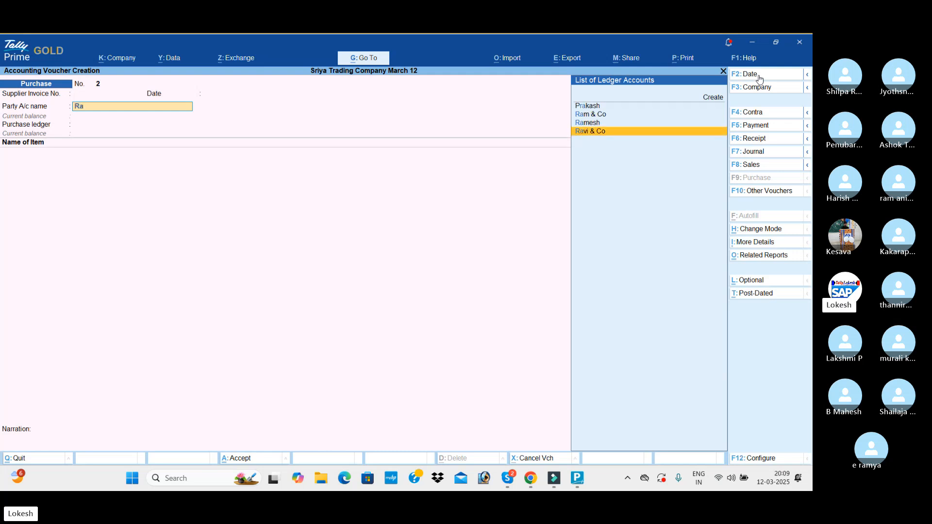
key(Return)
key(Return)
key(Return)
key(Return)
key(Return)
key(Return)
key(Return)
key(Return)
key(Return)
key(Return)
key(Return)
key(Return)
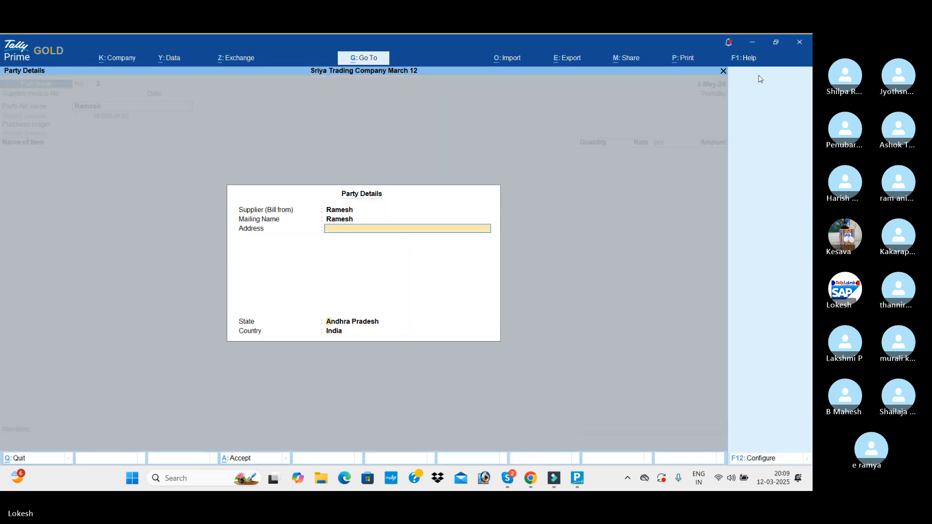
key(Return)
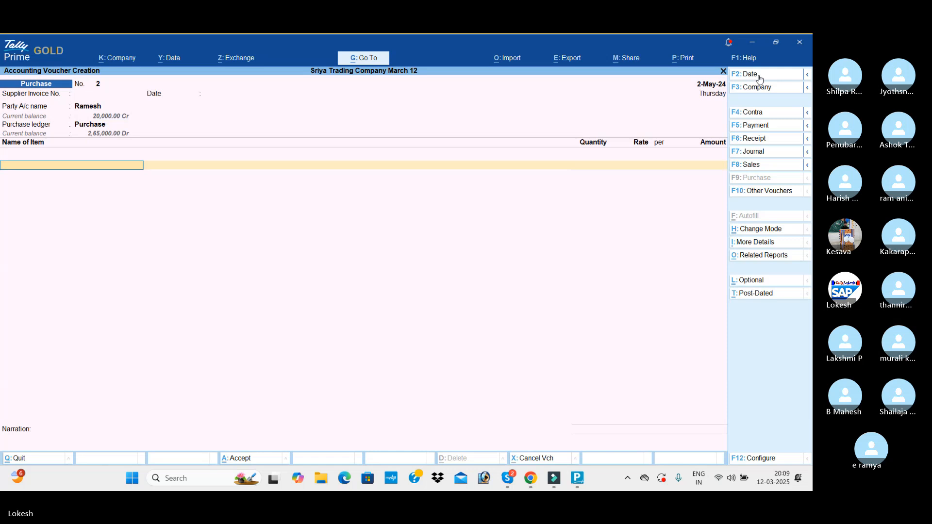
Add Ceiling Fans to purchase voucher 2 with a quantity of 50 nos at a rate of 800 per nos
text(c)
key(Return)
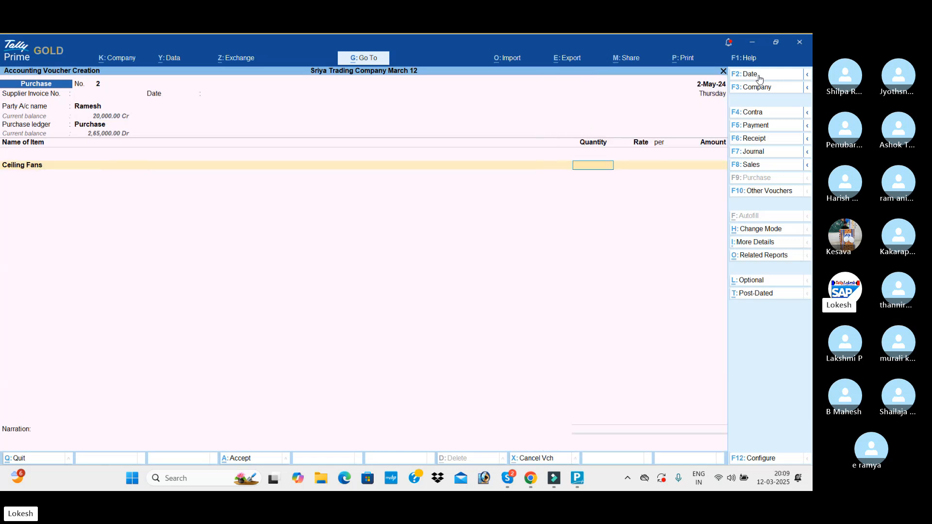
text(50)
key(Return)
key(Return)
key(Return)
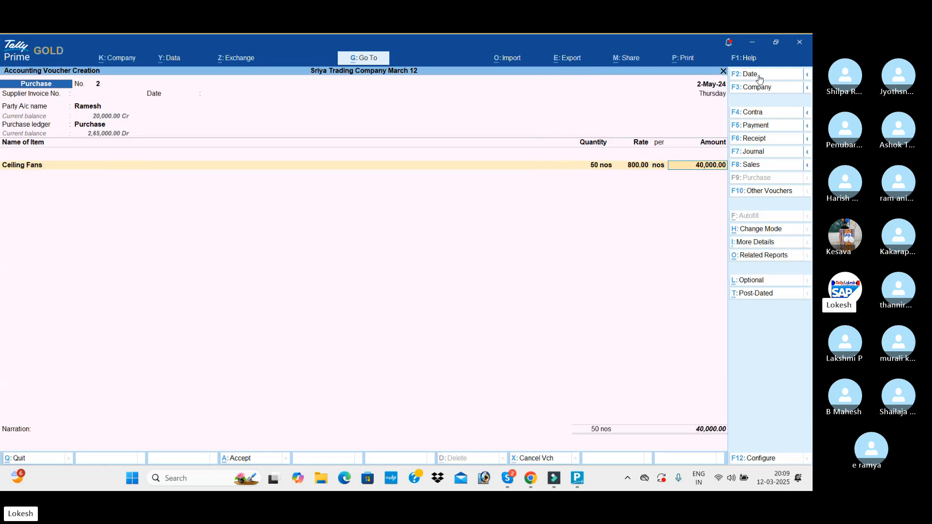
key(Return)
Add Table Fan to purchase voucher 2 with a quantity of 50 nos at a rate of 1,000 per nos
text(t)
key(Return)
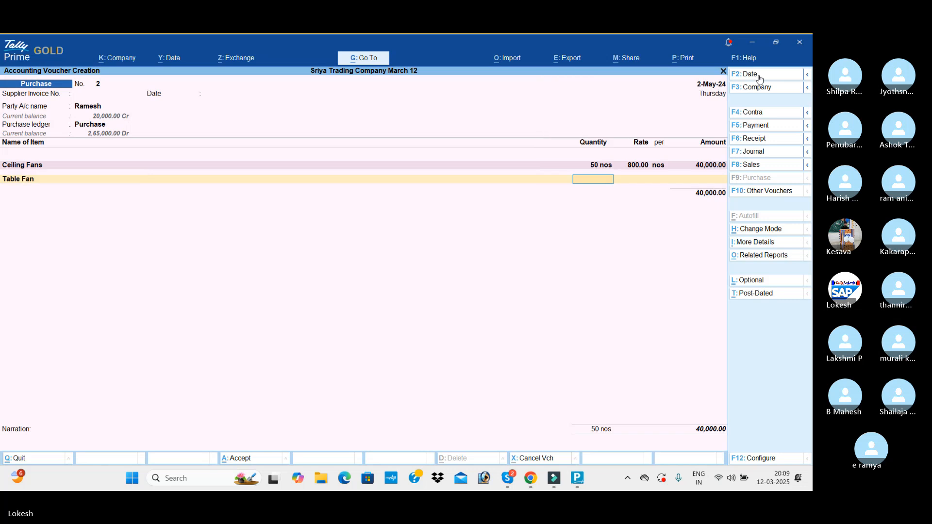
text(50)
key(Return)
key(Return)
key(Return)
key(Return)
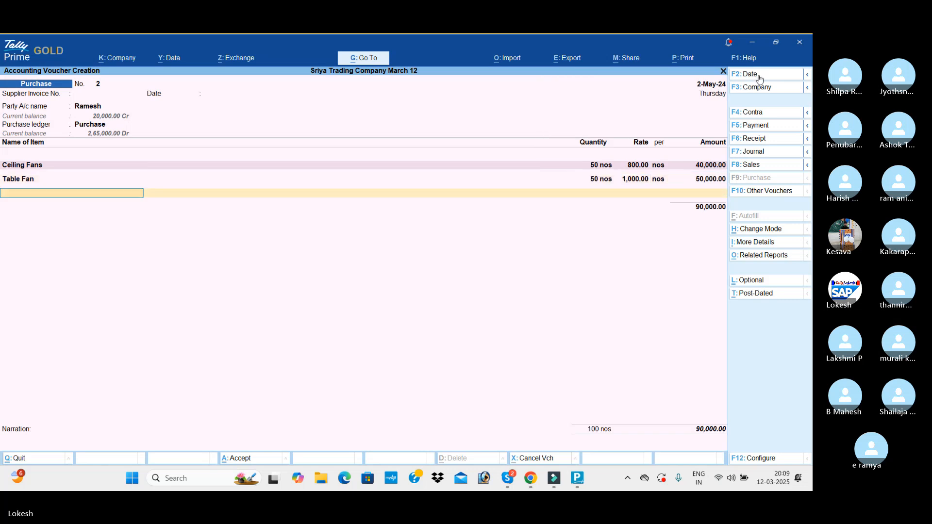
Add Mixies to purchase voucher 2 with a quantity of 50 nos at a rate of 1,500 per nos
text(m)
key(Return)
text(50)
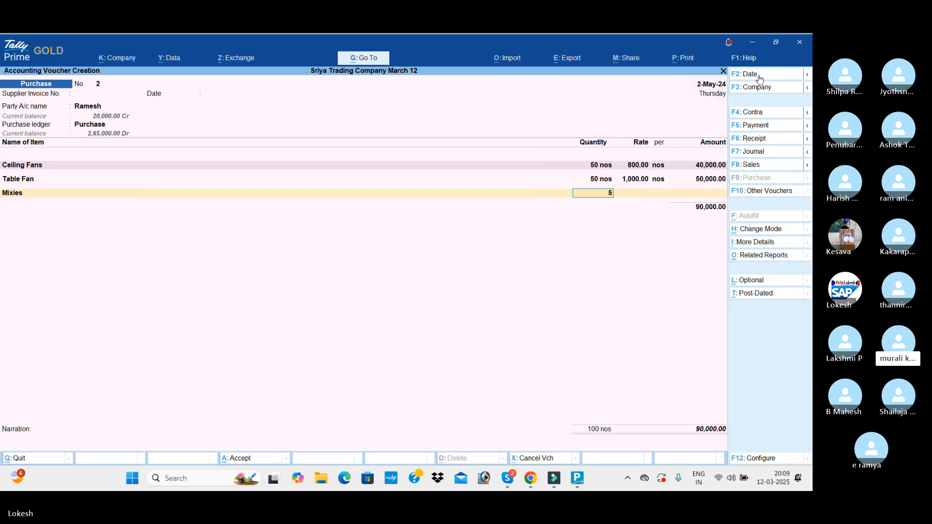
key(Return)
key(Return)
key(Return)
key(Return)
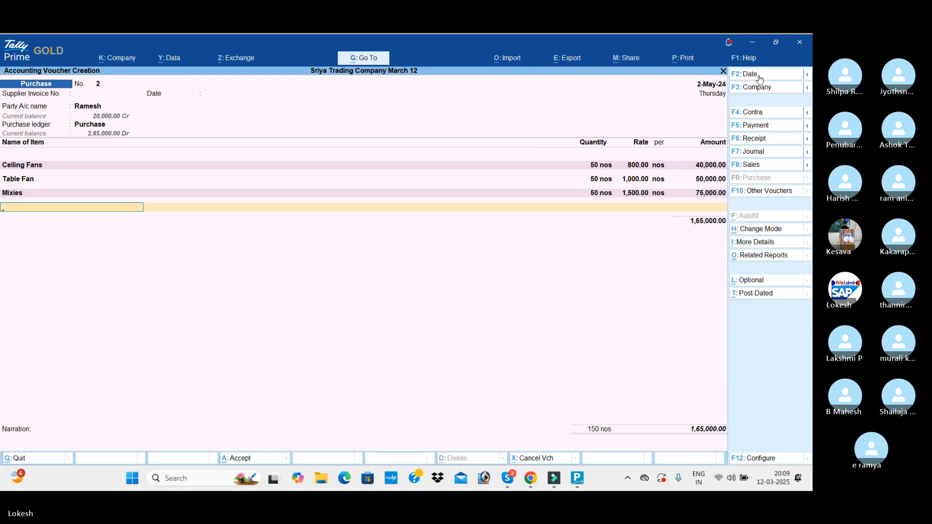
Add Grinders to purchase voucher 2 with a quantity of 50 nos at a rate of 2,000 per nos
text(g)
key(Return)
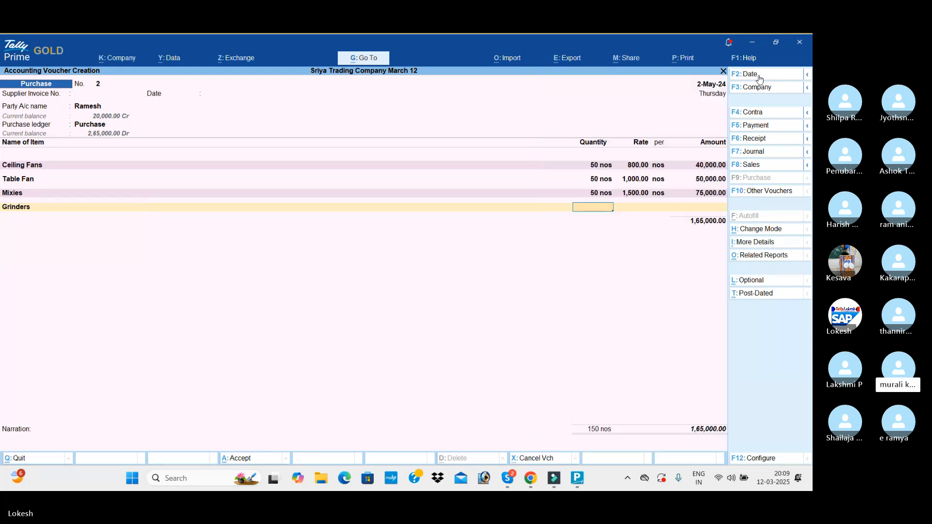
text(50)
key(Return)
key(Return)
key(Return)
key(Return)
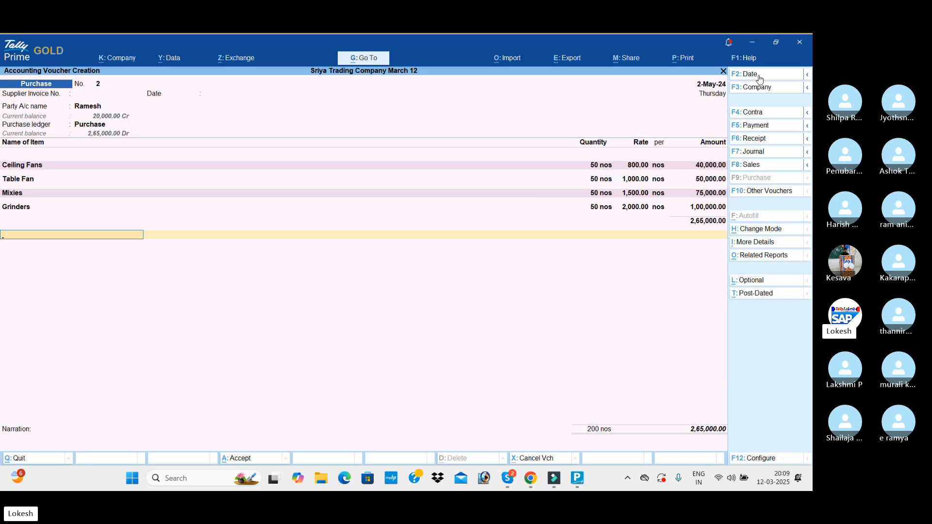
Save purchase voucher 2 without additional ledgers or a narration
key(Return)
key(Return)
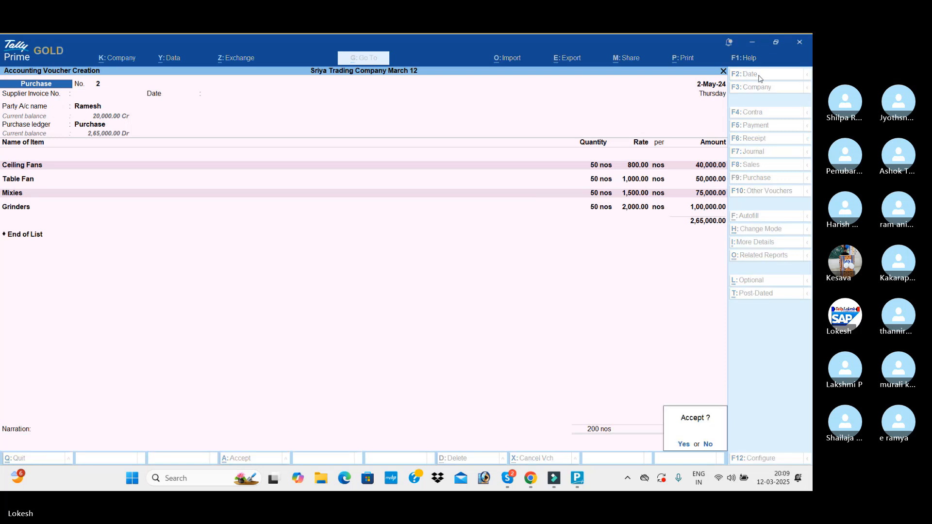
key(Return)
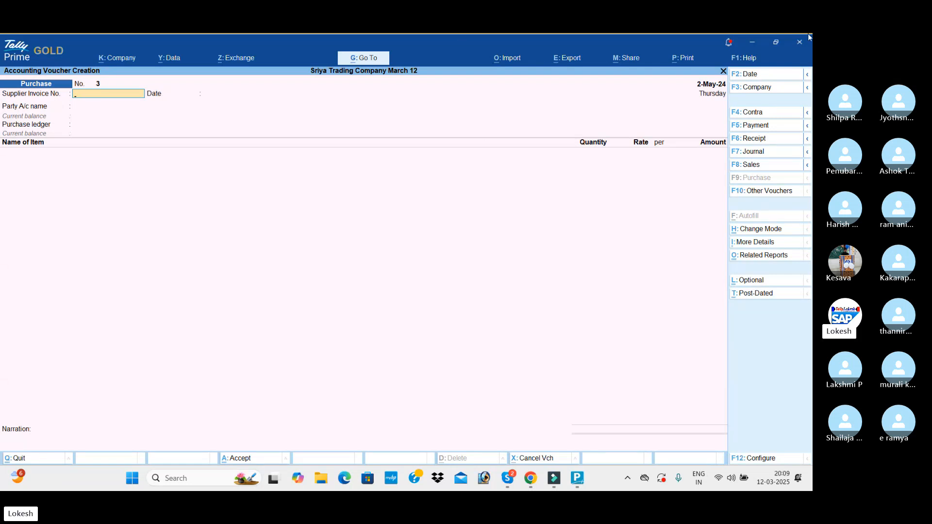
Start a new sales voucher and set its date to 1 June 2024
click(754, 166)
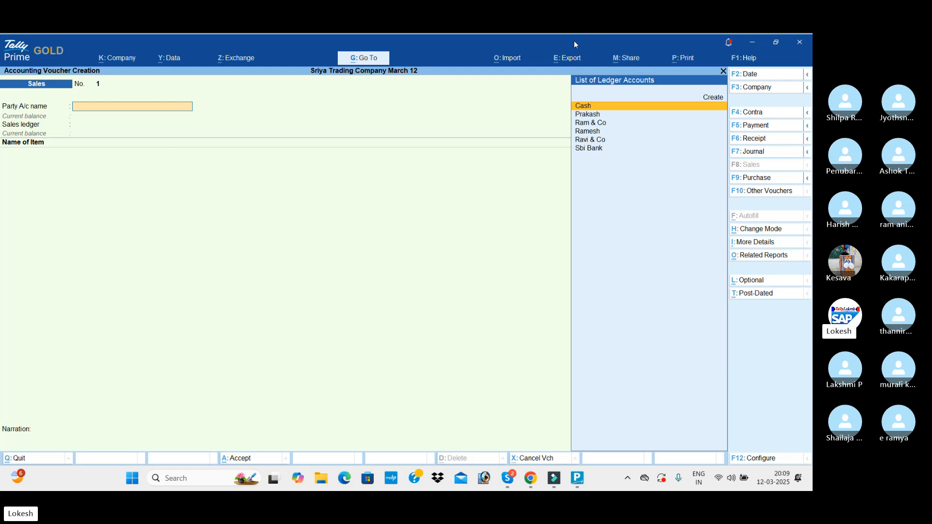
click(756, 74)
text(1)
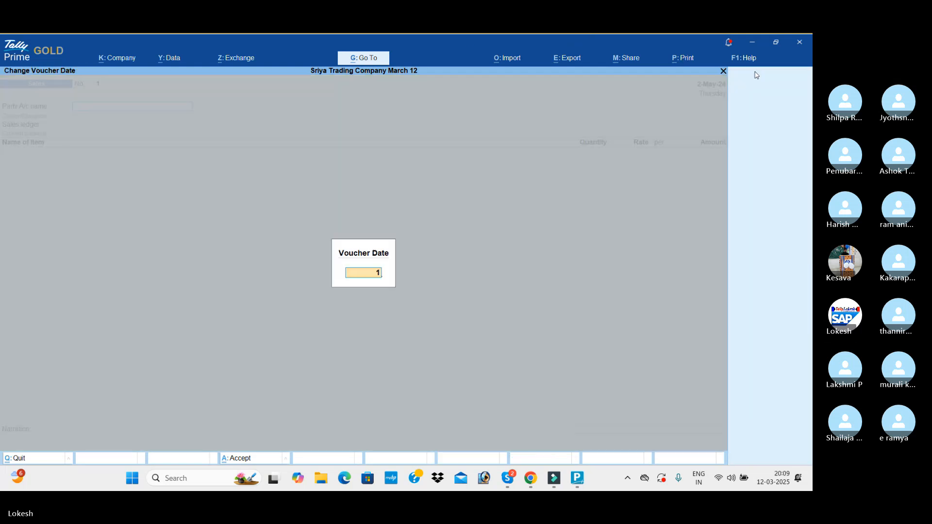
text(-5)
key(Return)
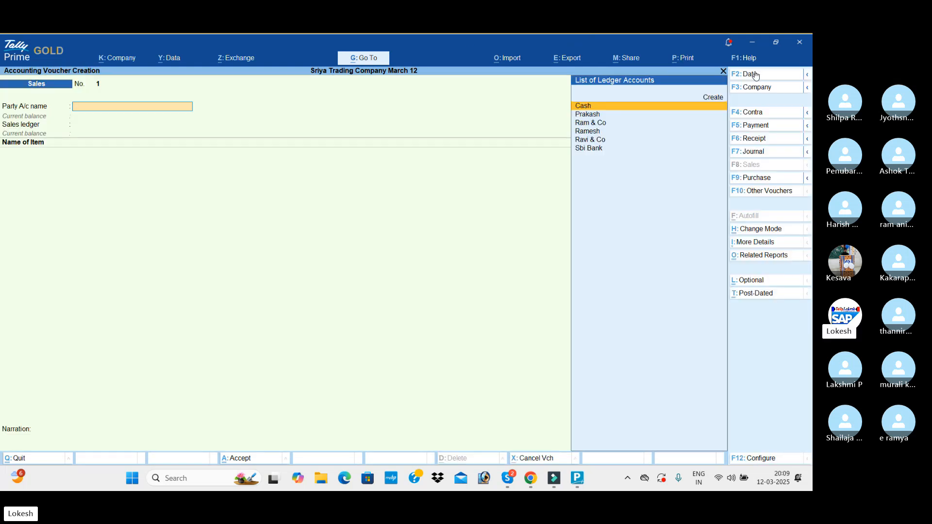
Choose Ram & Co as the sales voucher's party account and accept the dispatch and party details as they are
text(Ra)
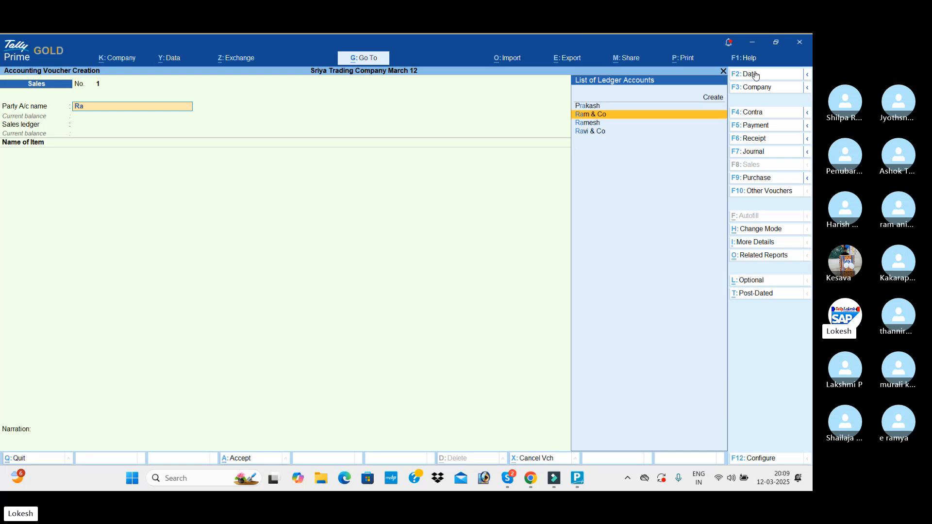
key(Return)
key(Return)
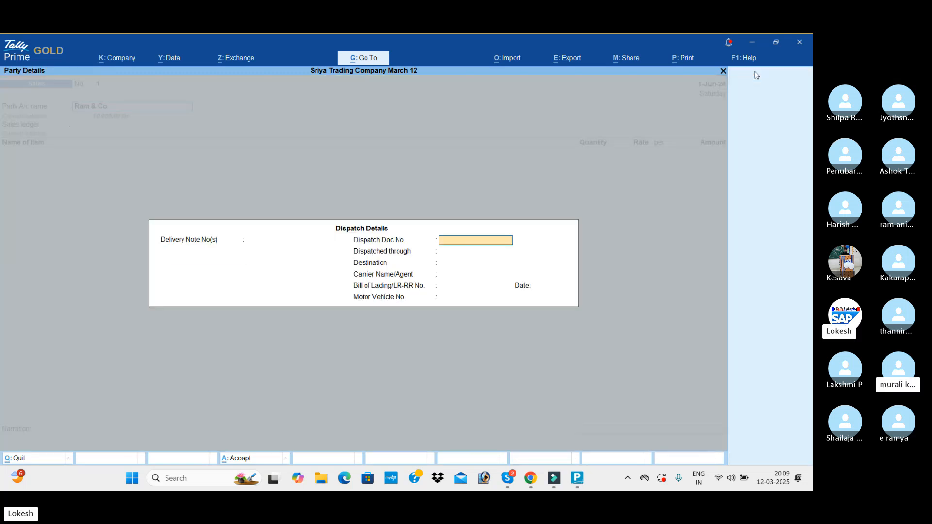
key(ctrl+a)
key(ctrl+a)
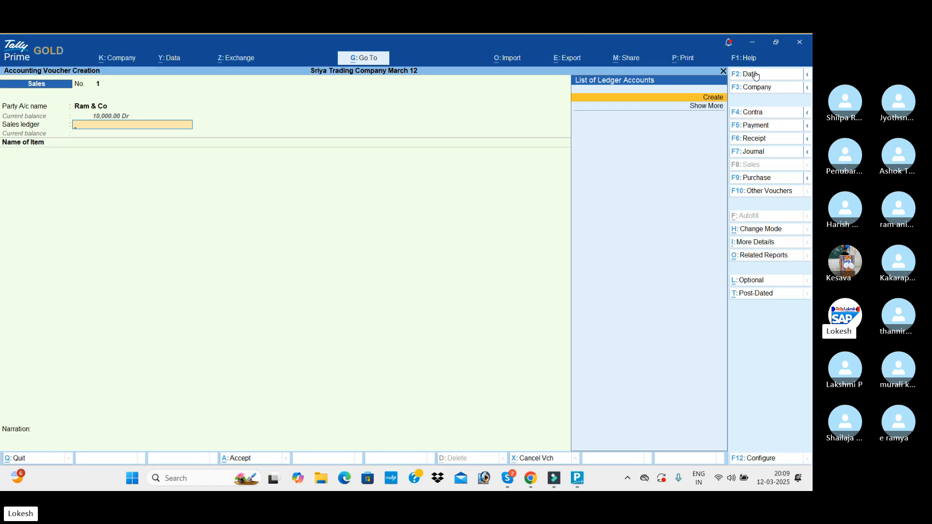
Create a ledger named Sales under Sales Accounts for sales voucher 1, leaving bank details set to No
key(Return)
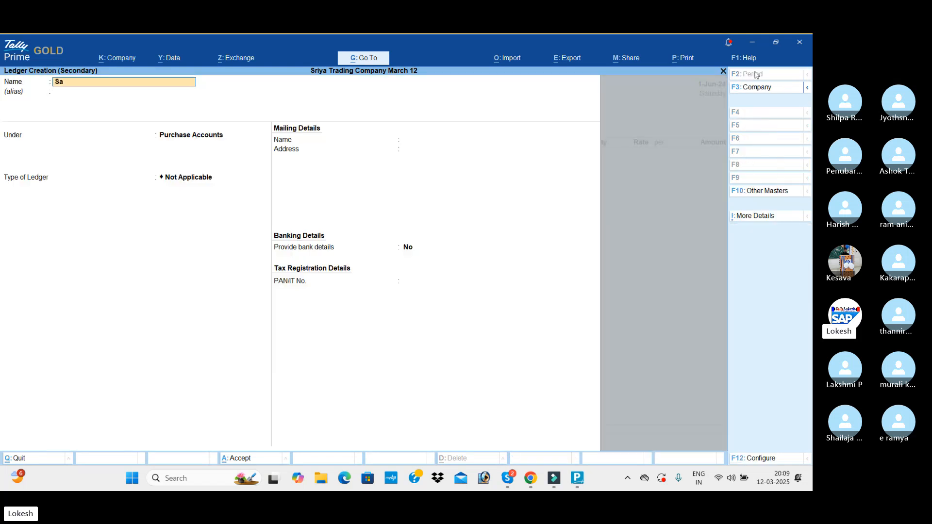
text(les)
key(Return)
text(Sa)
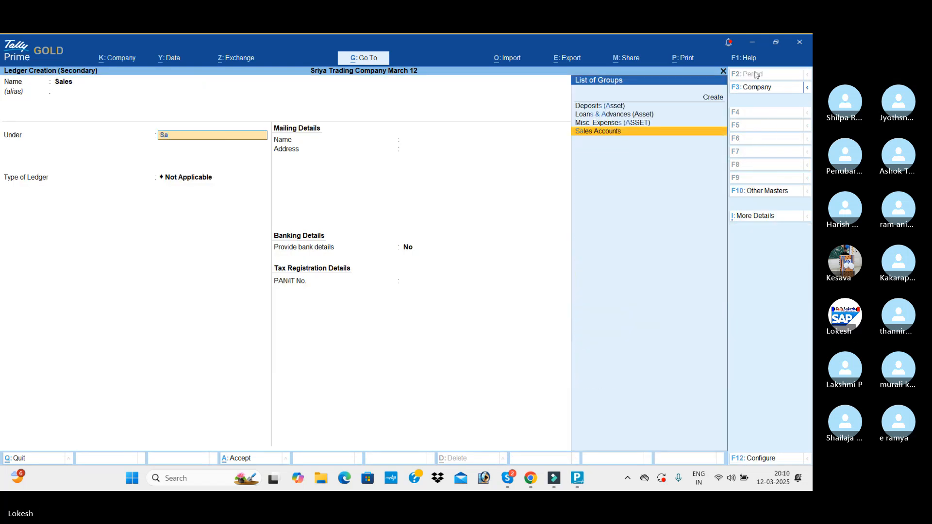
key(Return)
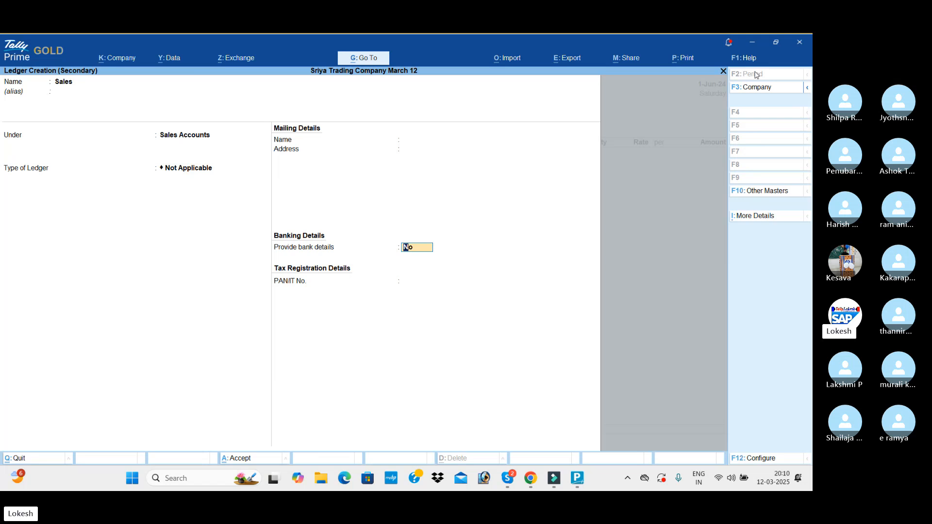
key(Return)
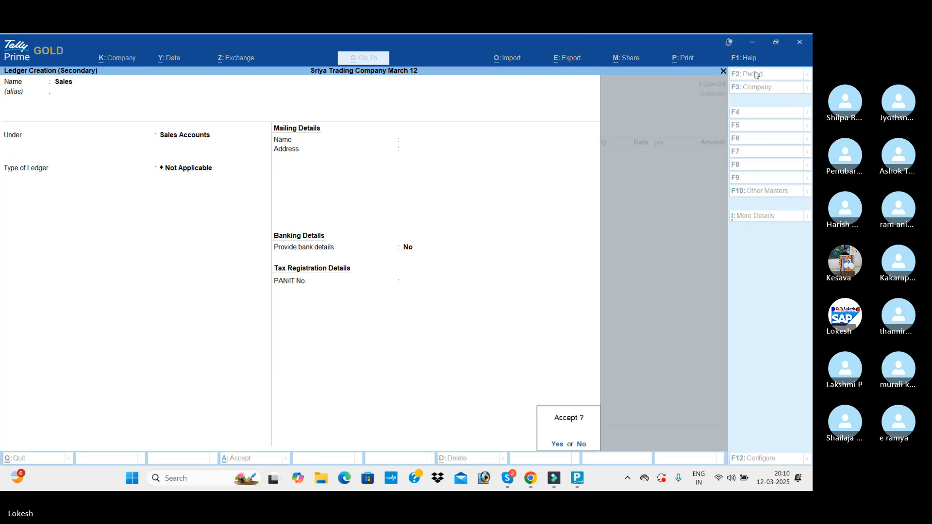
key(Return)
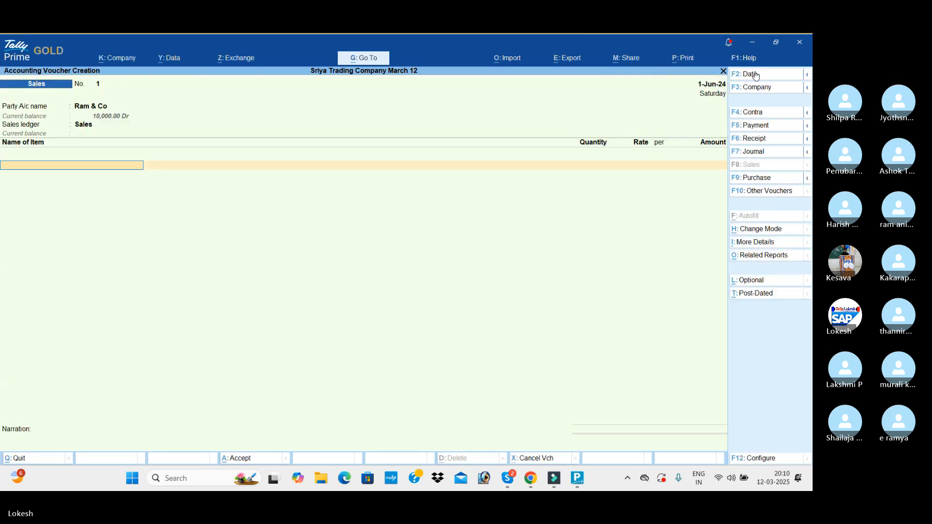
Add Ceiling Fans to sales voucher 1 with a quantity of 35 nos at a rate of 1,000 per nos
key(Return)
text(35)
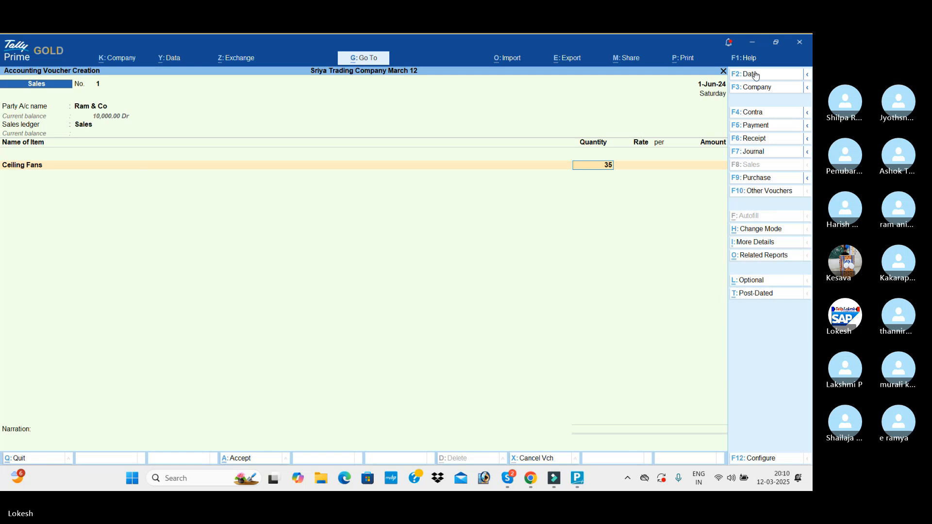
key(Return)
text(1000)
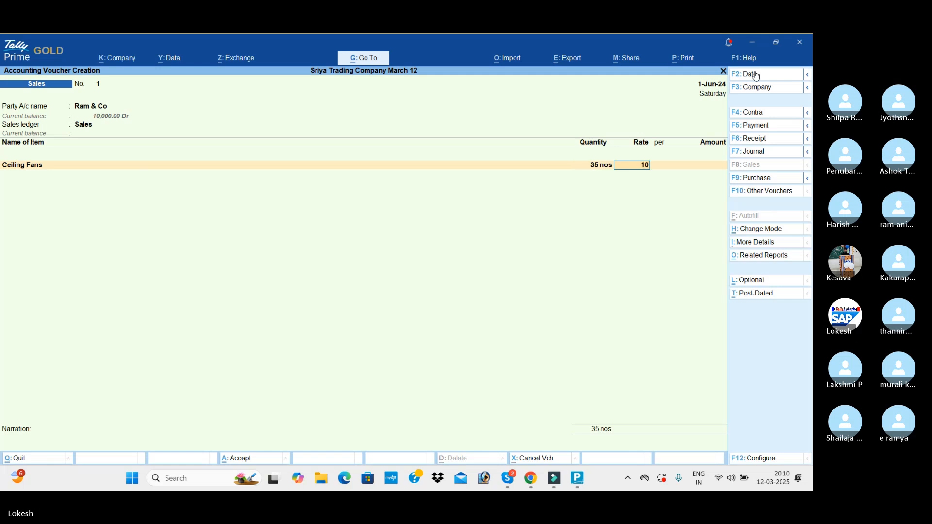
key(Return)
key(Return)
key(Return)
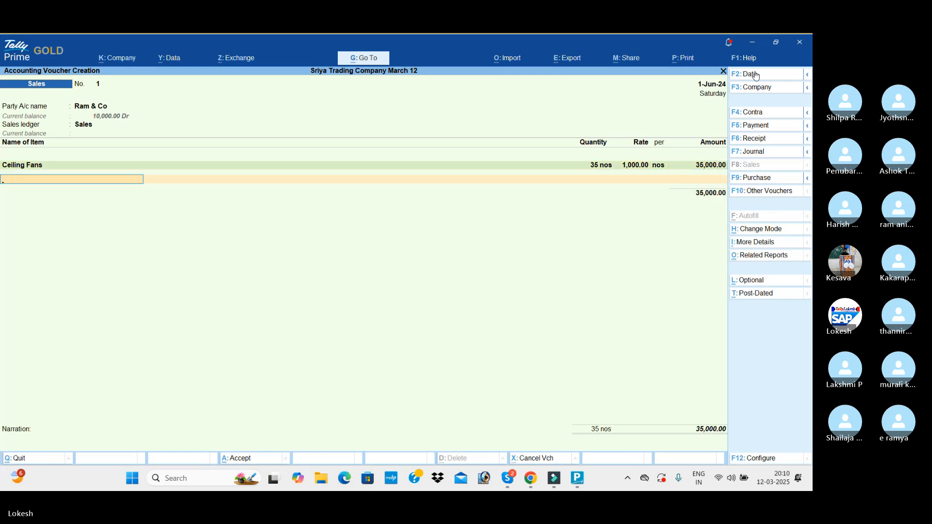
Add Table Fan to sales voucher 1 with a quantity of 35 nos at a rate of 1,500 per nos
text(Ta)
key(Return)
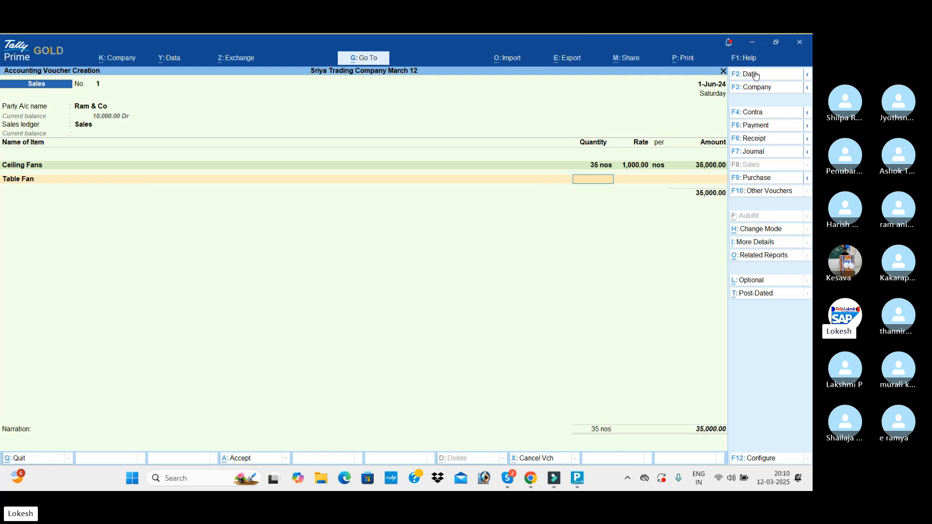
text(35)
key(Return)
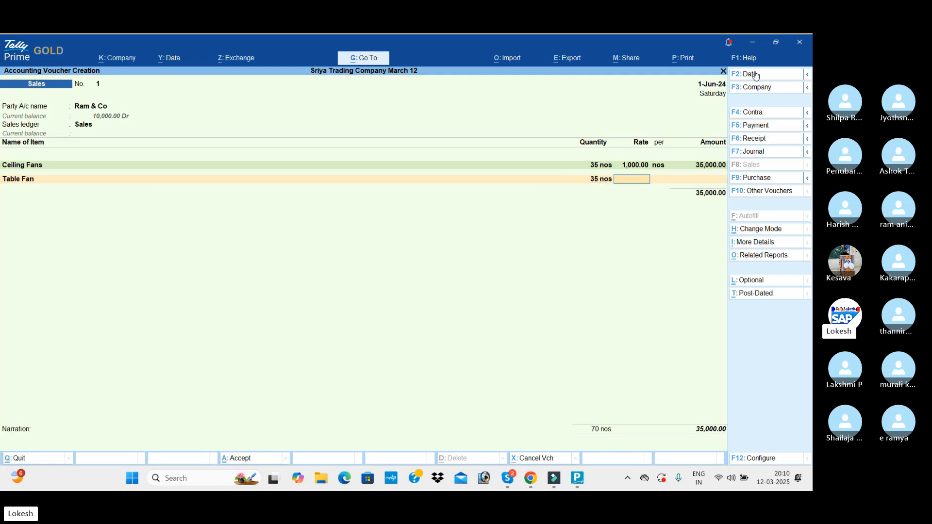
text(1500)
key(Return)
key(Return)
key(Return)
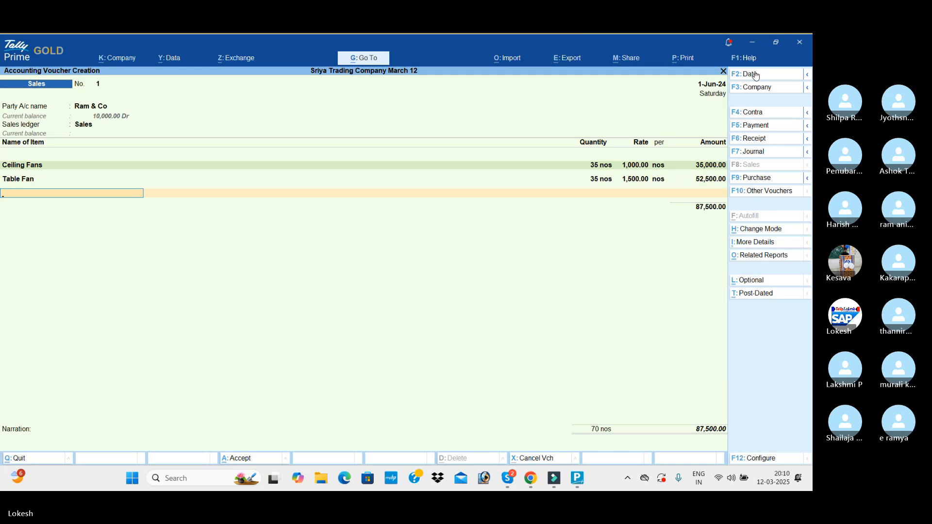
Add Mixies to sales voucher 1 with a quantity of 35 nos at a rate of 2,000 per nos
text(Mi)
key(Return)
text(35)
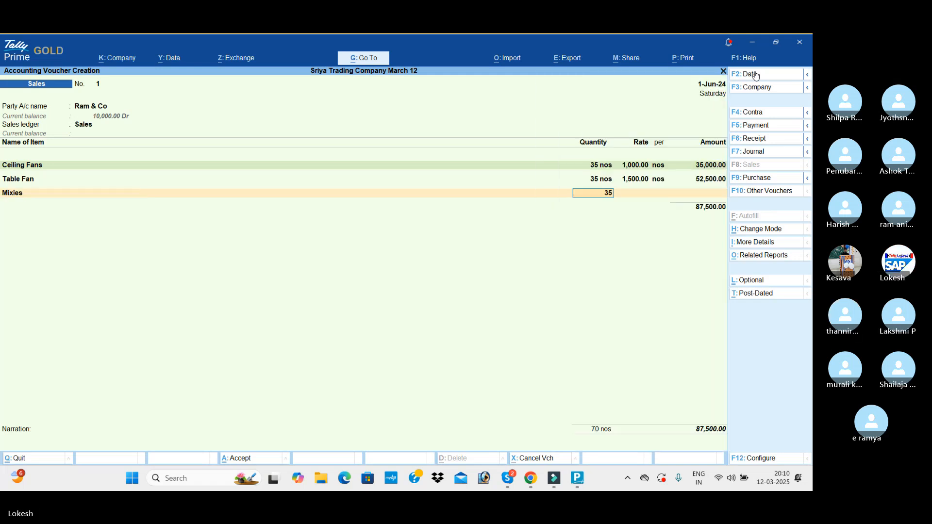
key(Return)
text(2000)
key(Return)
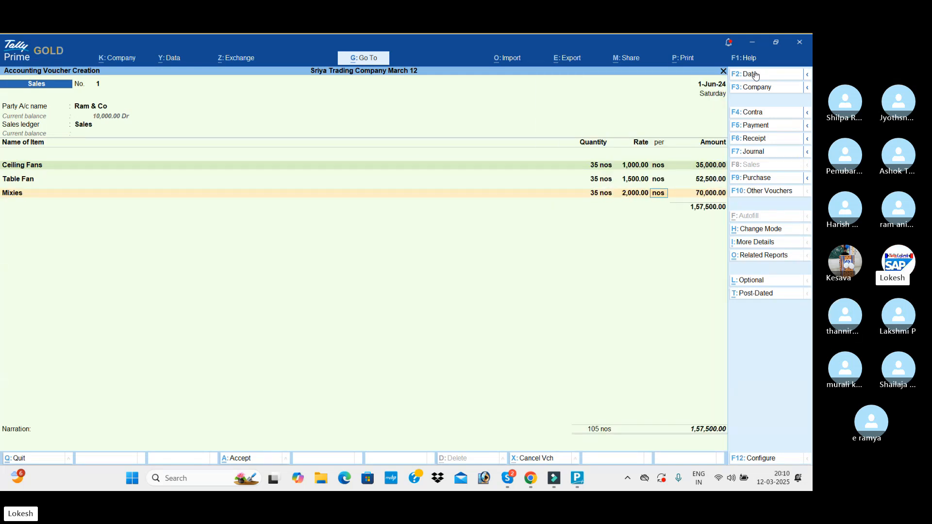
key(Return)
key(Return)
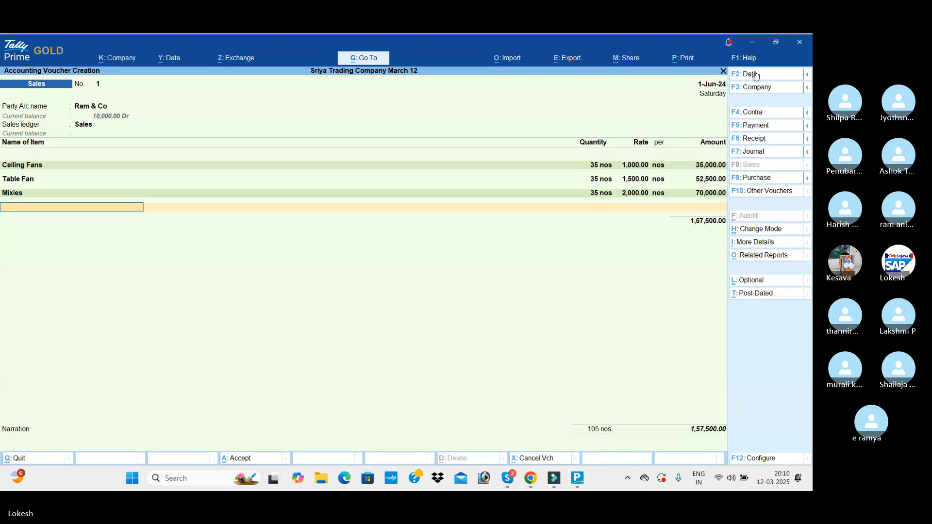
Add Grinders to sales voucher 1 with a quantity of 35 nos at a rate of 2,500 per nos and end the item list
text(Gr)
key(Return)
text(35)
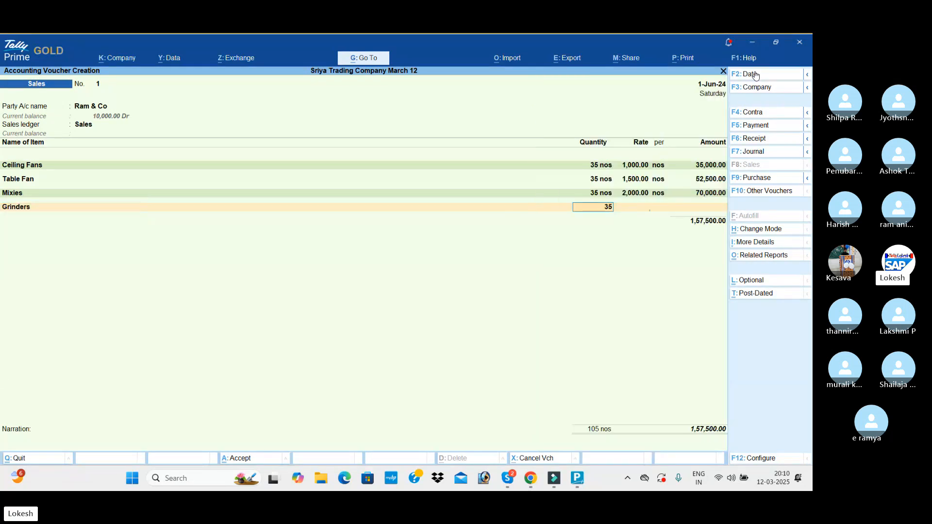
key(Return)
text(2)
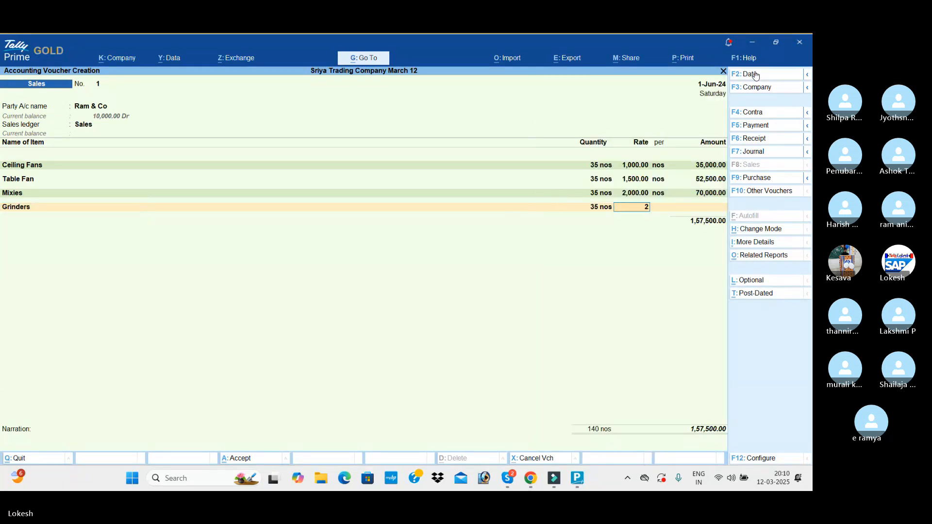
text(,500)
key(Return)
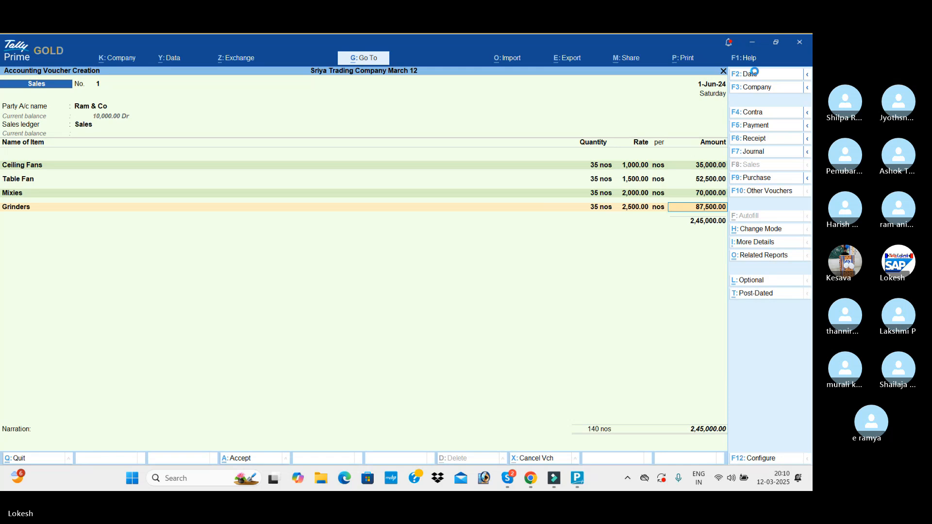
key(Return)
key(Return)
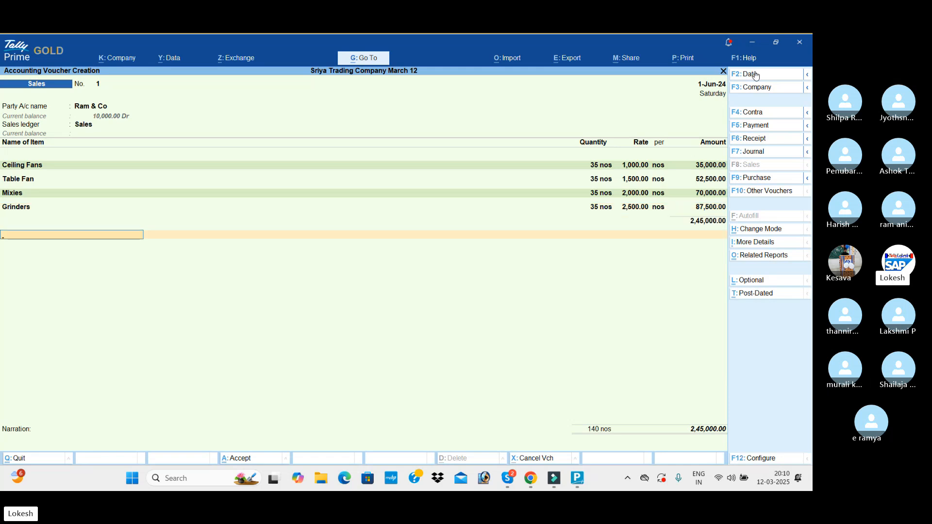
key(BackSpace)
key(Return)
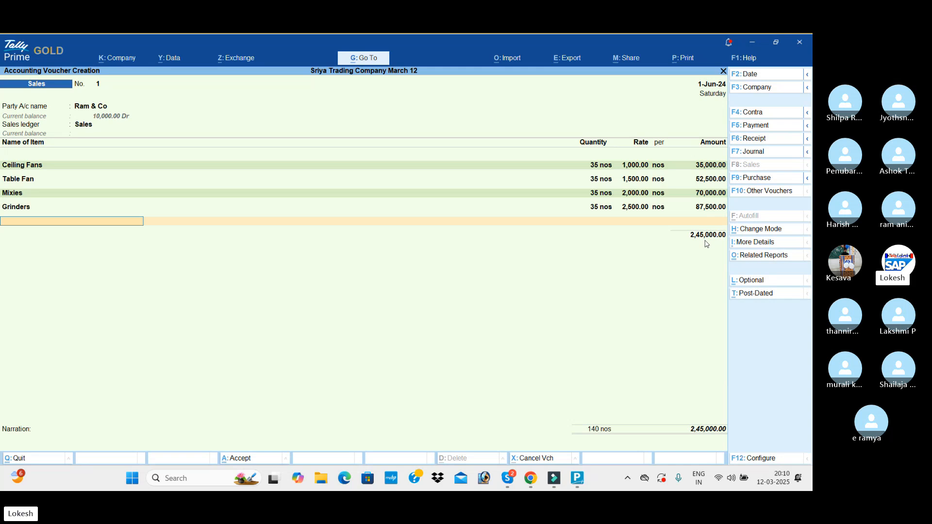
key(Return)
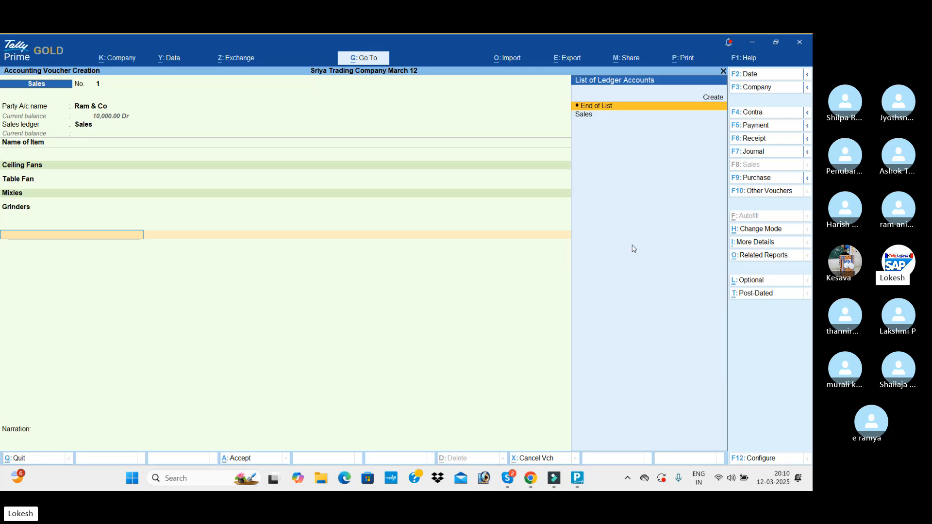
key(BackSpace)
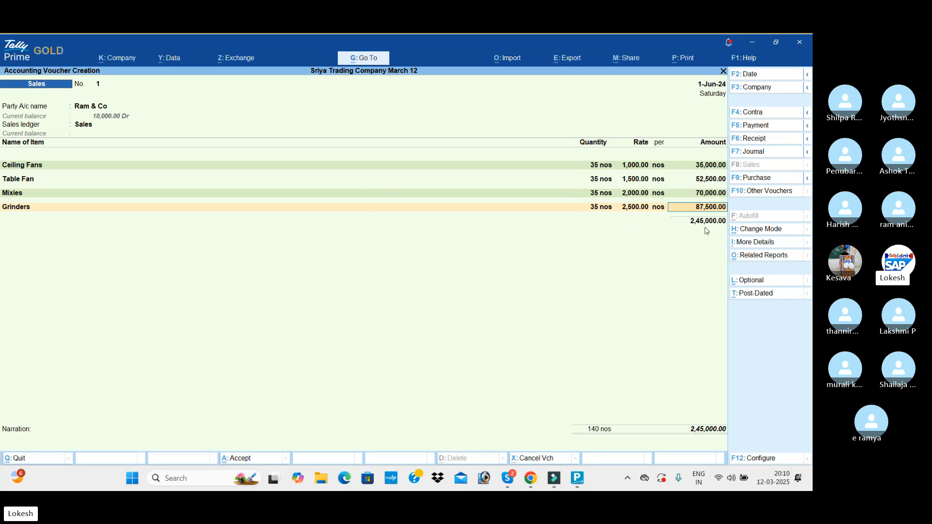
key(Return)
key(Return)
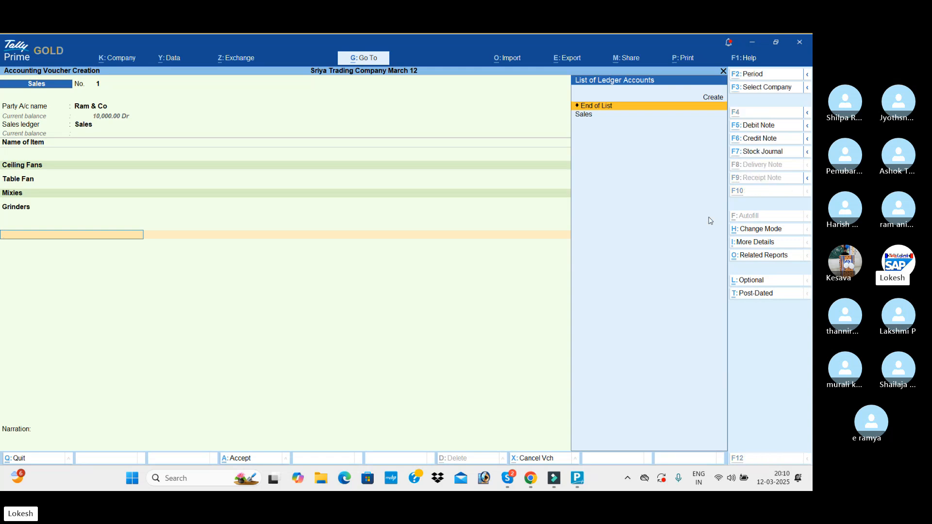
Create a ledger named Tax under Duties & Taxes with duty type Others and a calculation percentage of 0%
key(alt+c)
text(Tax)
key(Return)
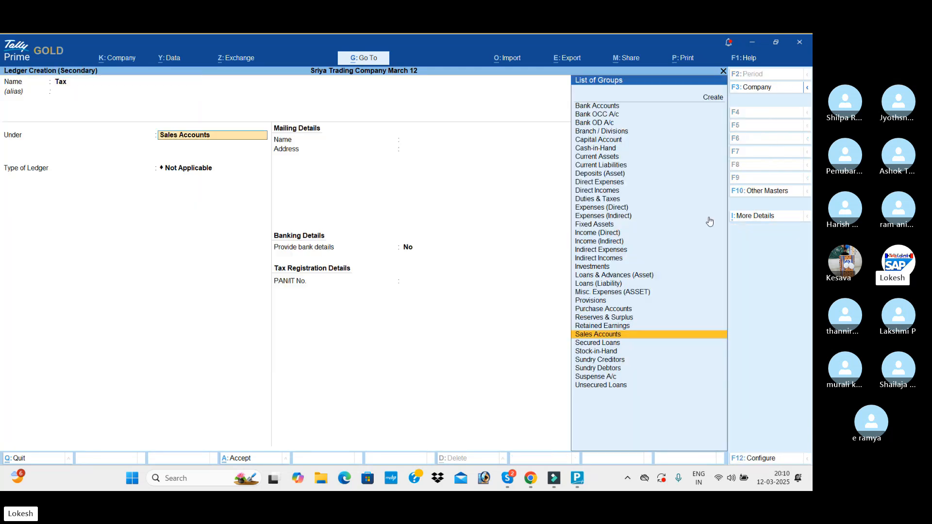
text(du)
key(Return)
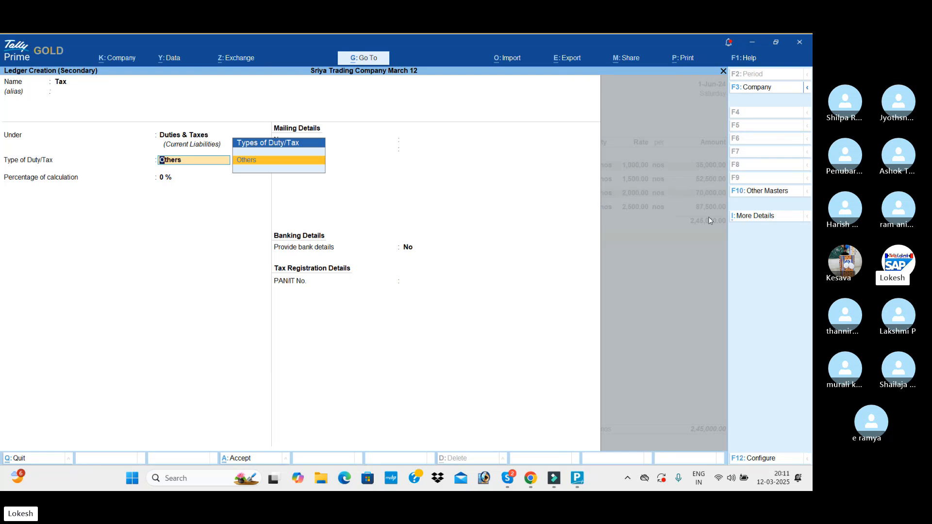
key(Return)
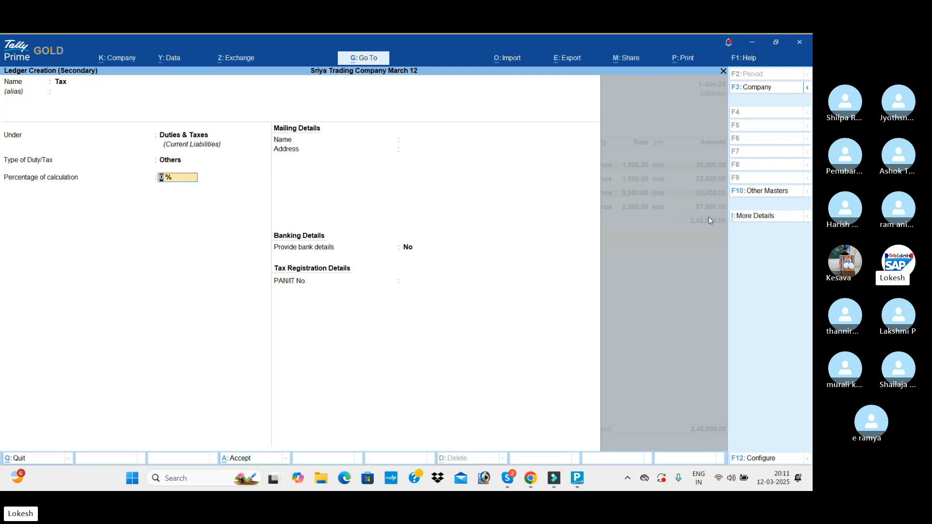
key(Return)
key(Return)
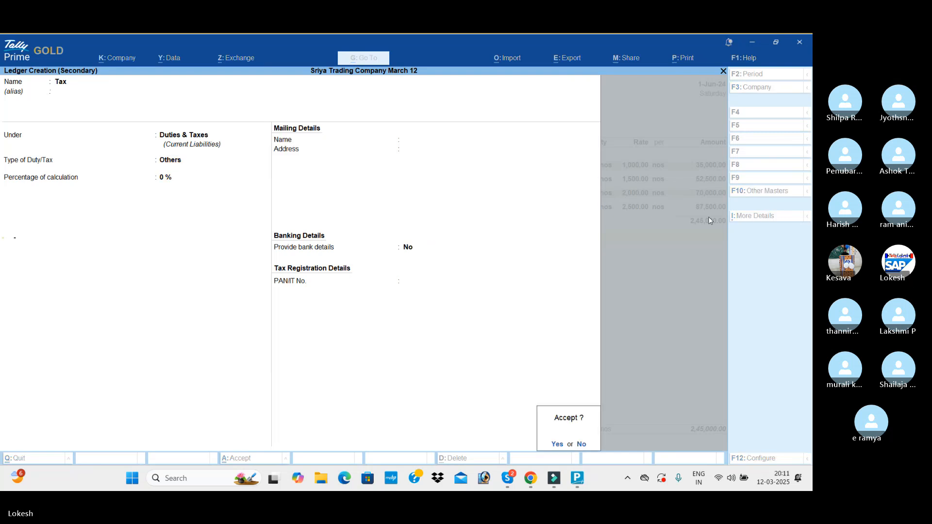
key(Return)
Apply the Tax ledger at 4% to sales voucher 1 and save the voucher without a narration
key(Return)
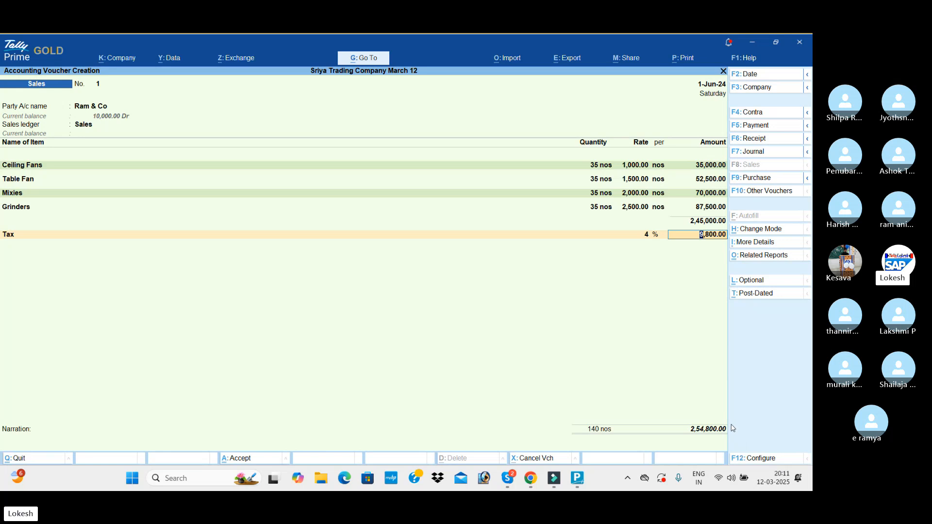
key(Return)
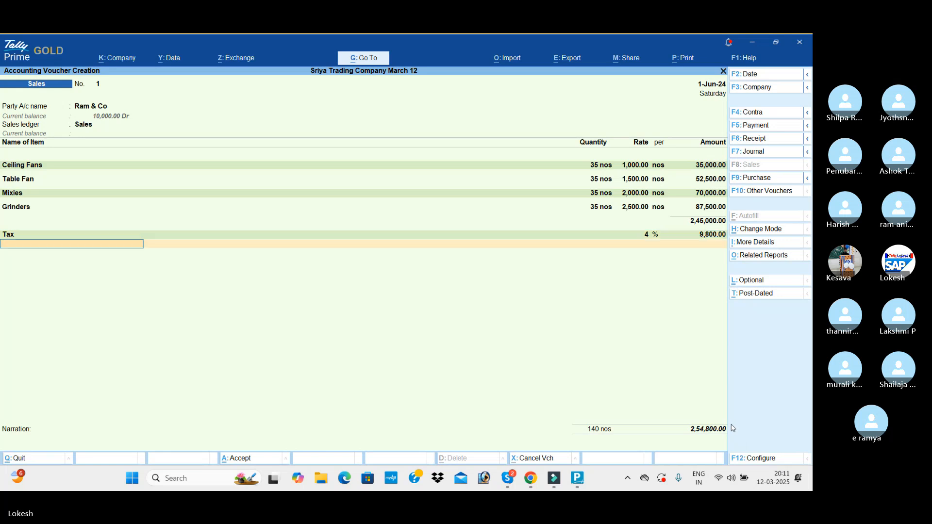
key(Return)
key(Return)
key(Return)
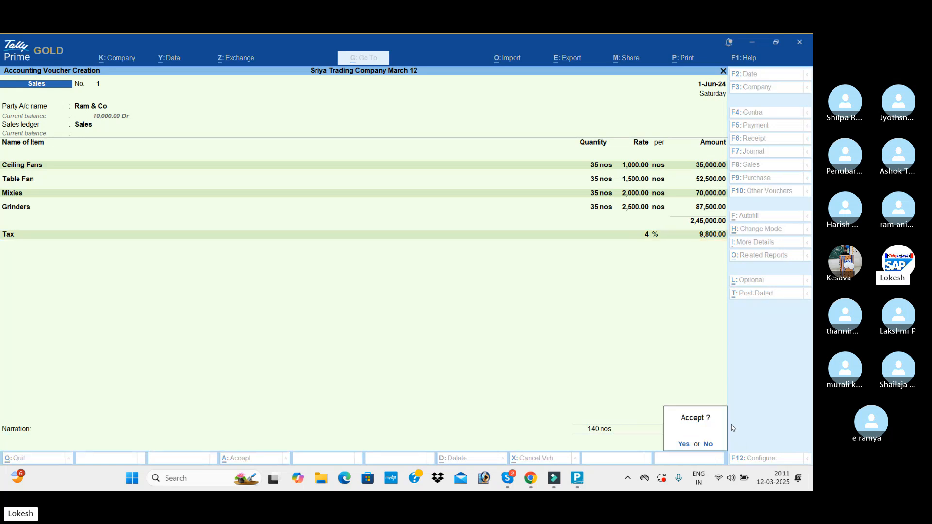
key(Return)
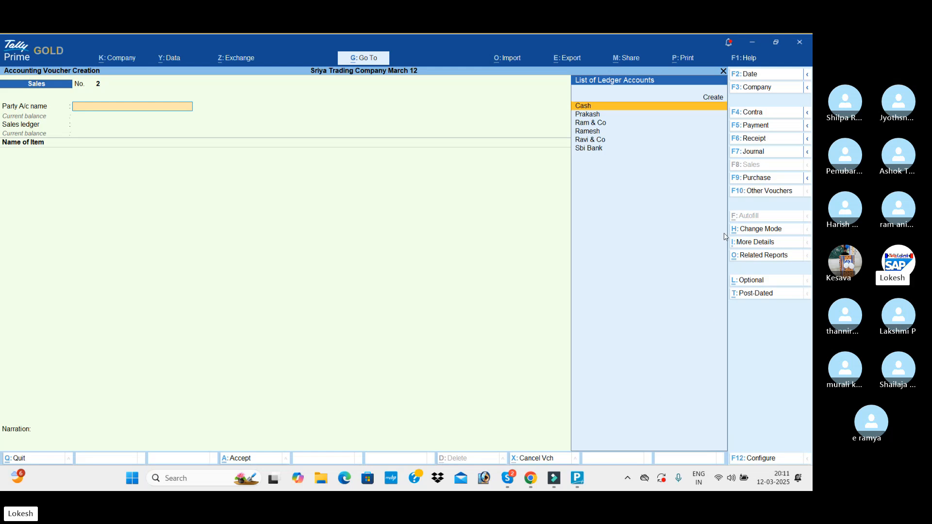
Set the date of sales voucher 2 to 2 June 2024
click(763, 76)
text(3-6)
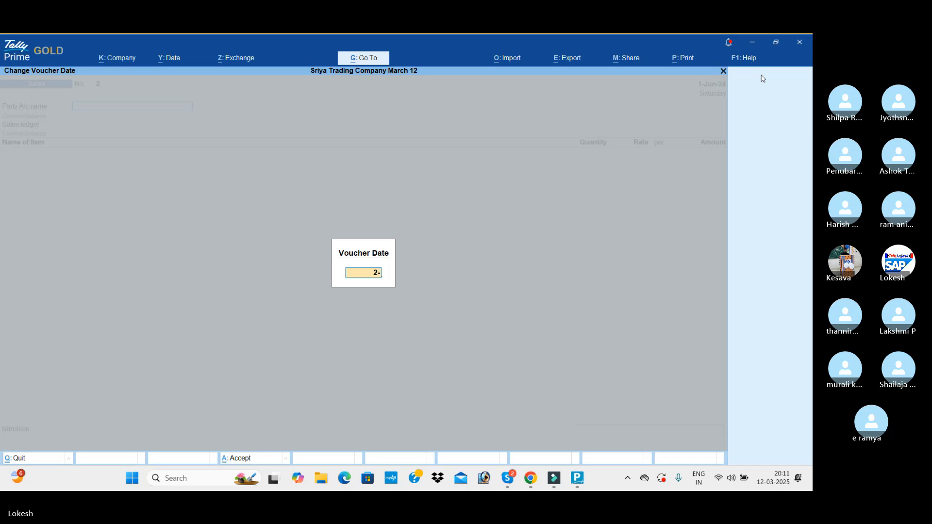
key(Return)
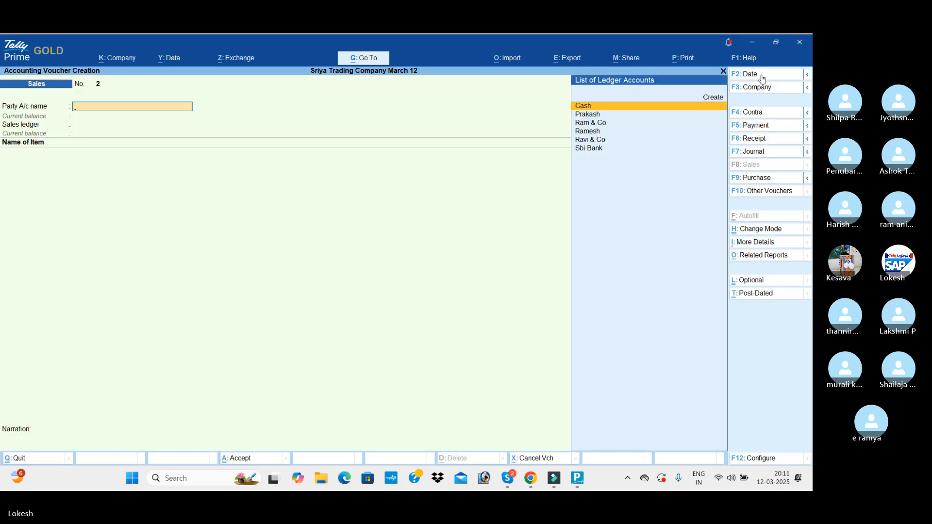
Choose Ravi & Co as the party account and Sales as the sales ledger, accepting the dispatch and party details as they are
text(ravi)
key(Return)
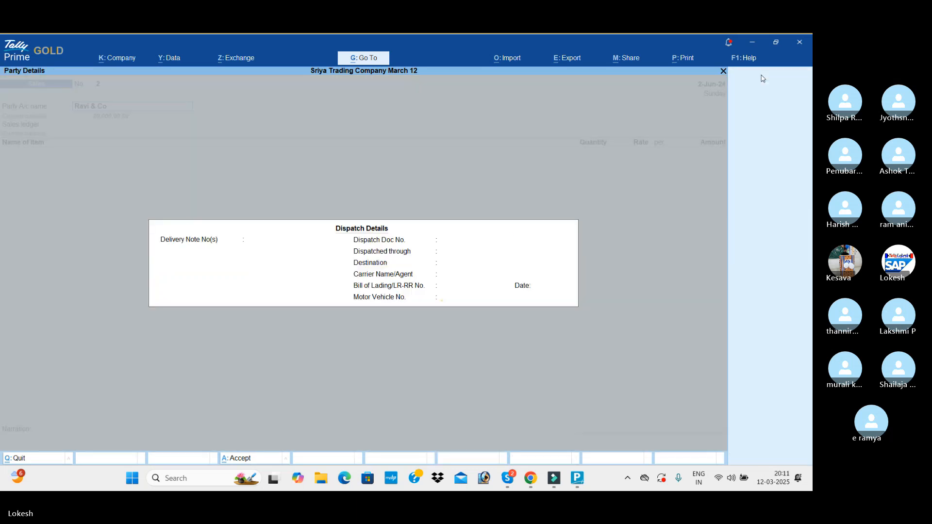
key(Return)
key(Return)
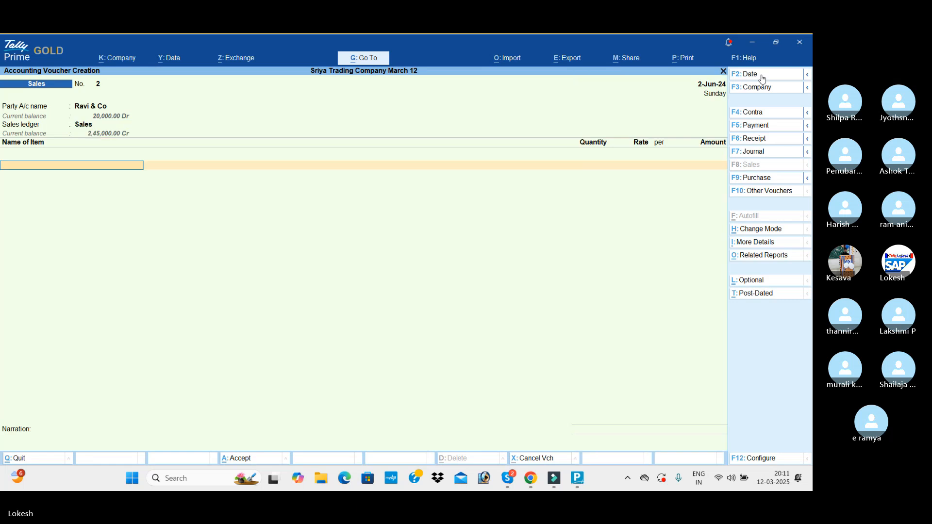
Add 35 nos of Ceiling Fans at a rate of 1,000 to sales voucher 2
text(c)
key(Return)
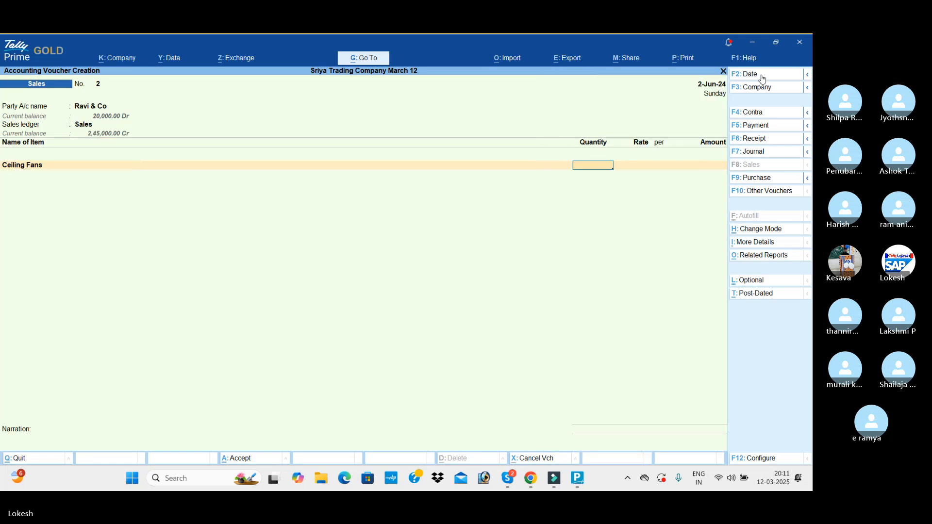
text(35)
key(Return)
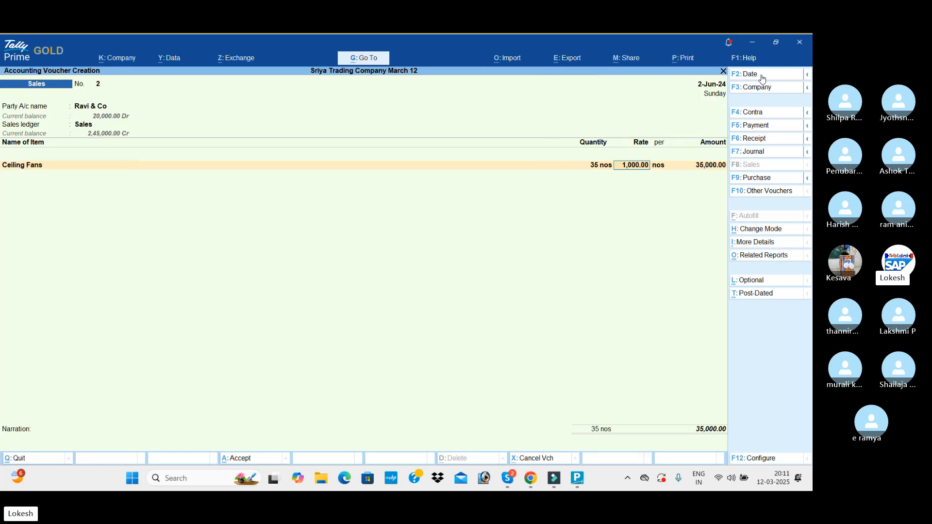
key(Return)
key(Return)
key(Return)
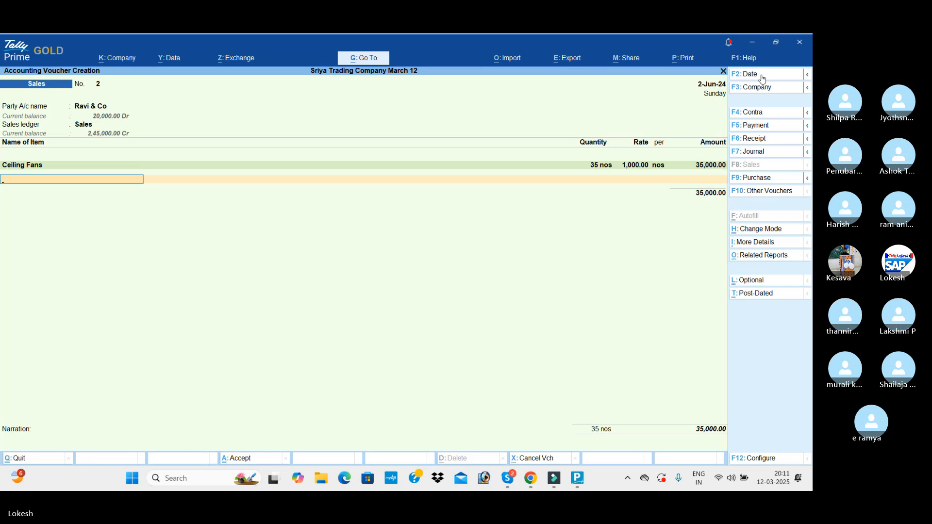
Add 35 nos of Table Fan at a rate of 1,500 to sales voucher 2
key(Return)
text(35)
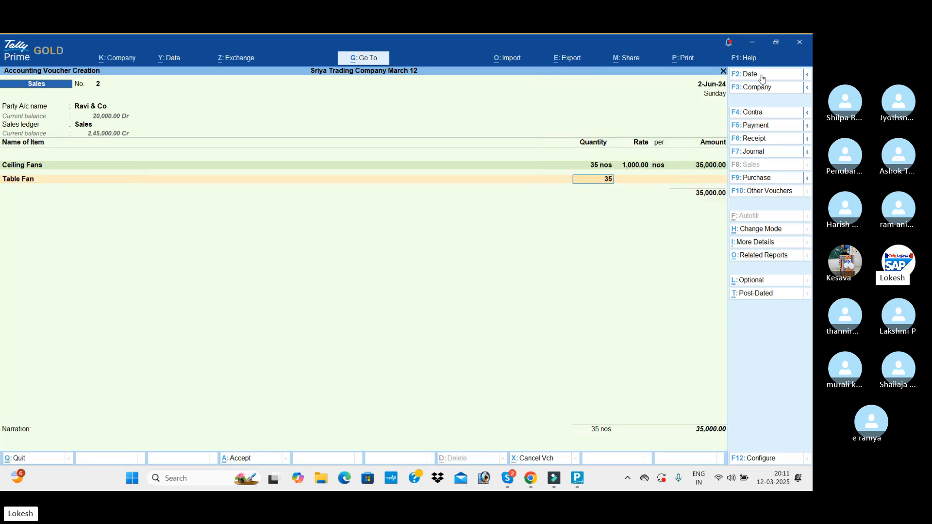
key(Return)
text(1500)
key(Return)
key(Return)
key(Return)
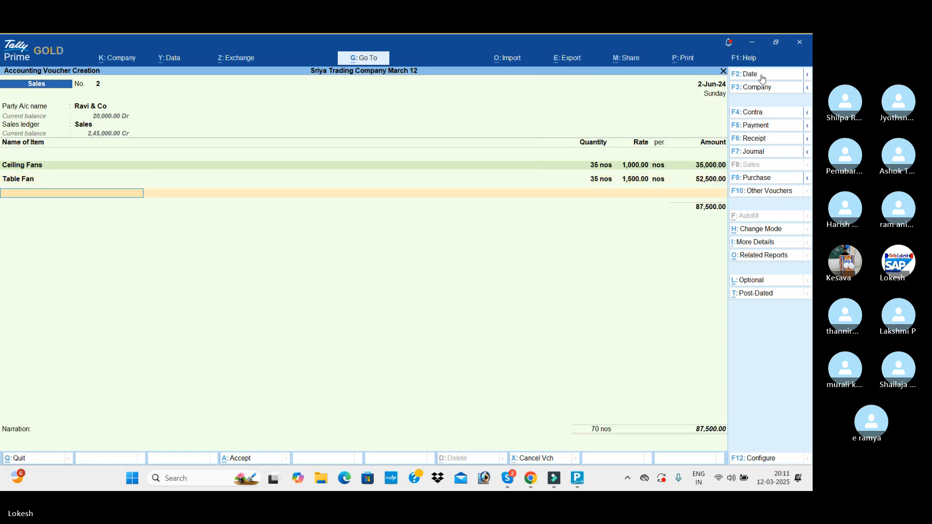
Add 35 nos of Mixies at a rate of 2,000 to sales voucher 2
text(Mi)
key(Return)
text(35)
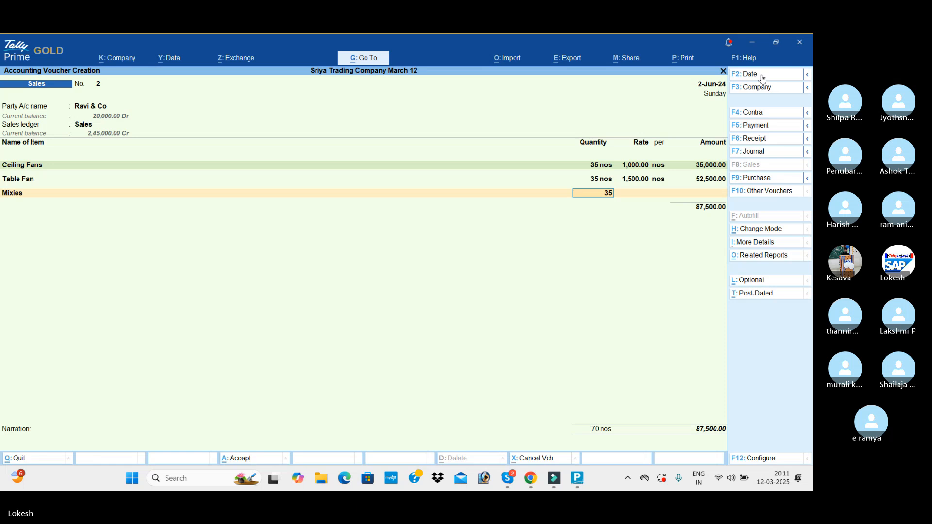
key(Return)
key(Return)
key(Return)
key(Return)
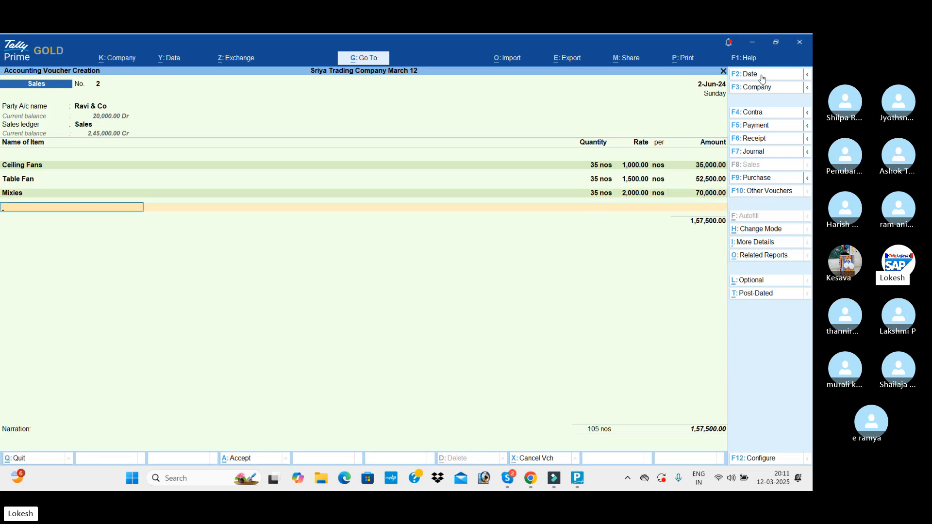
Add 35 nos of Grinders at a rate of 2,500 to sales voucher 2 and end the item list
text(g)
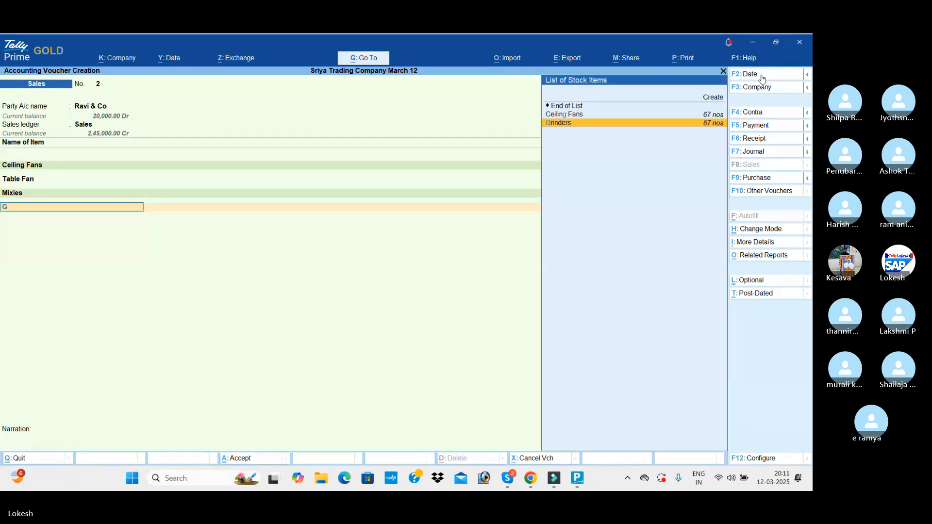
key(Return)
text(35)
key(Return)
key(Return)
key(Return)
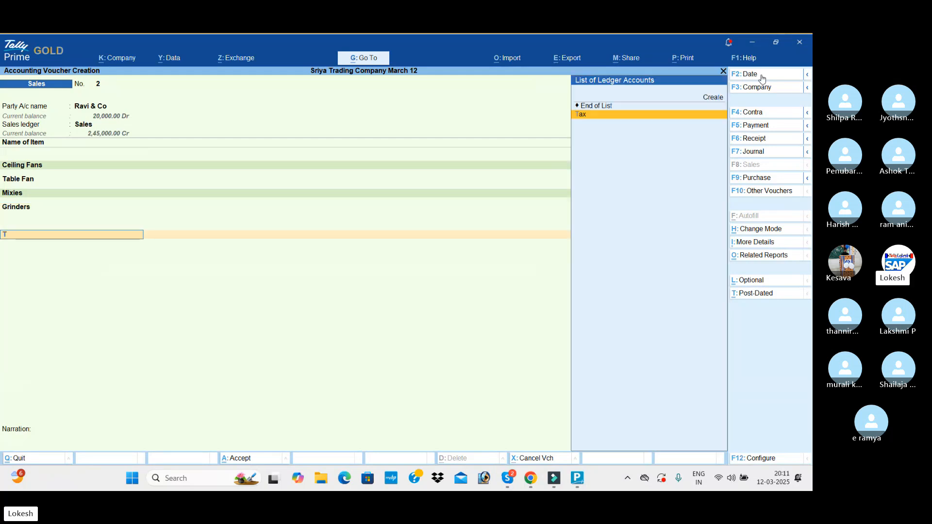
Apply the Tax ledger at 4% to sales voucher 2 and save the voucher without a narration
key(Return)
key(Return)
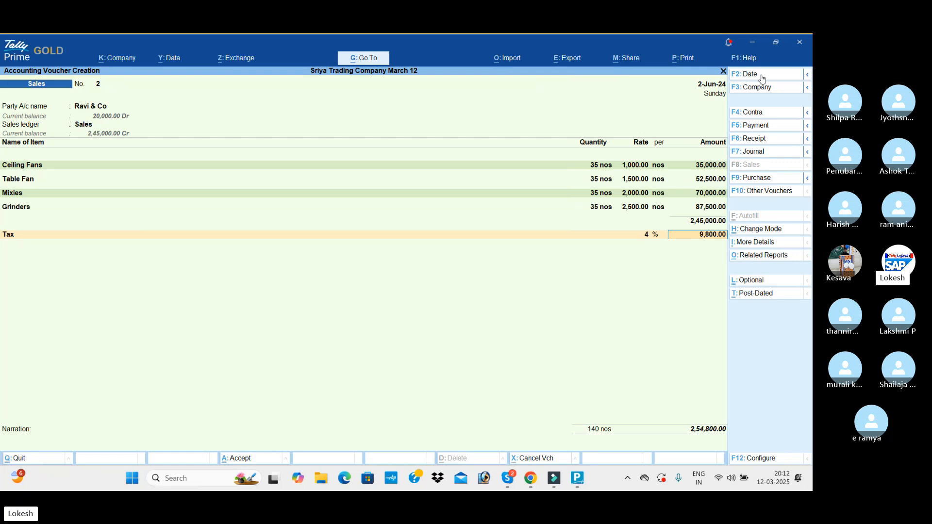
key(Return)
key(Return)
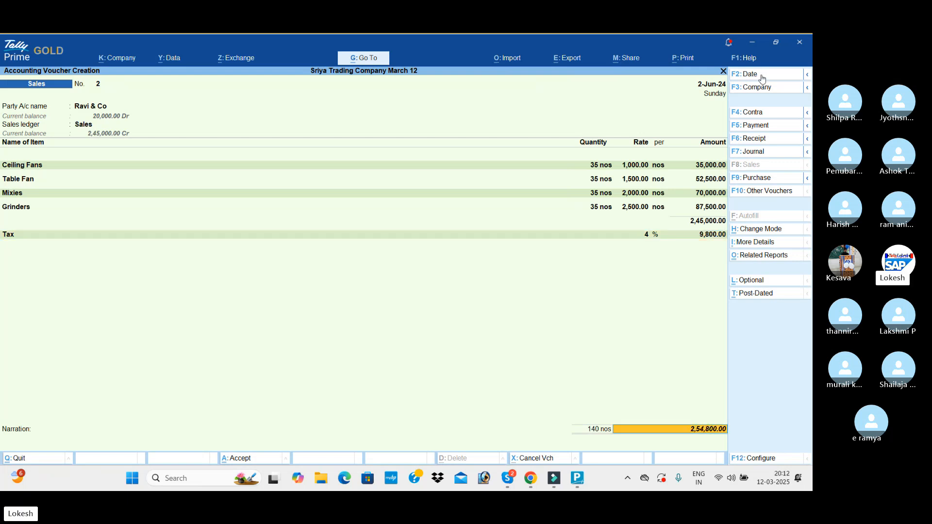
key(Return)
key(Return)
key(Return)
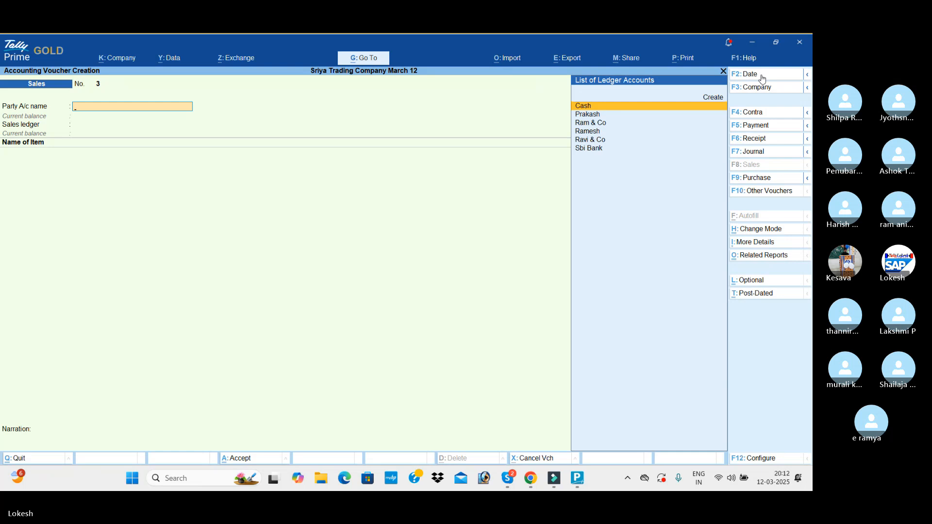
Set the date of sales voucher 3 to 31 July 2024
click(765, 76)
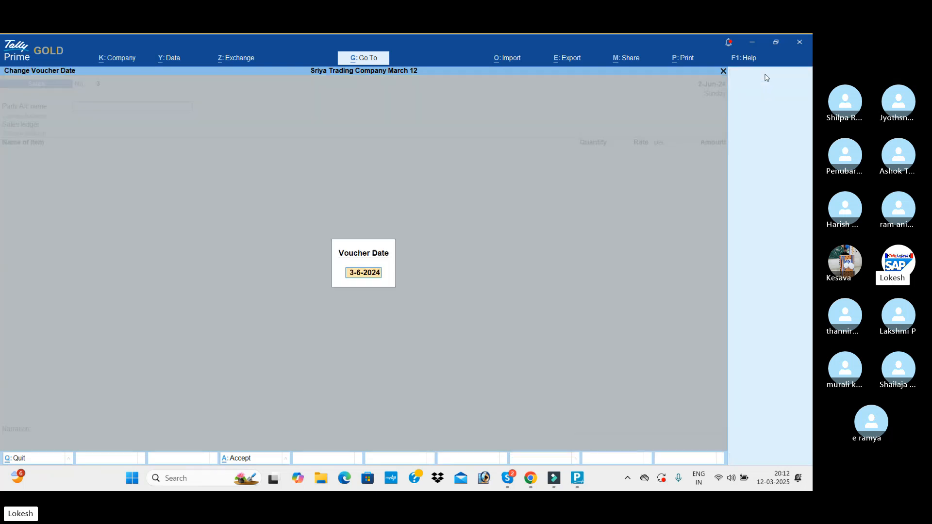
text(24-7)
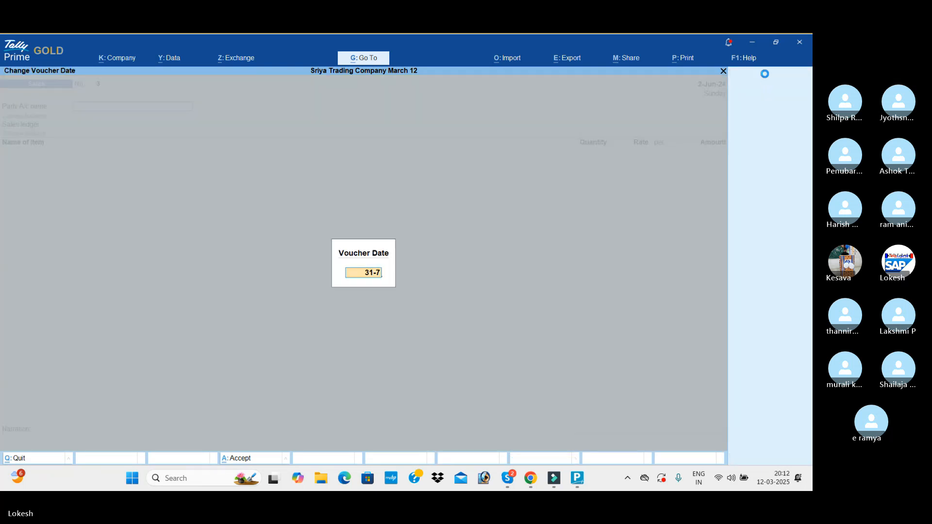
key(Return)
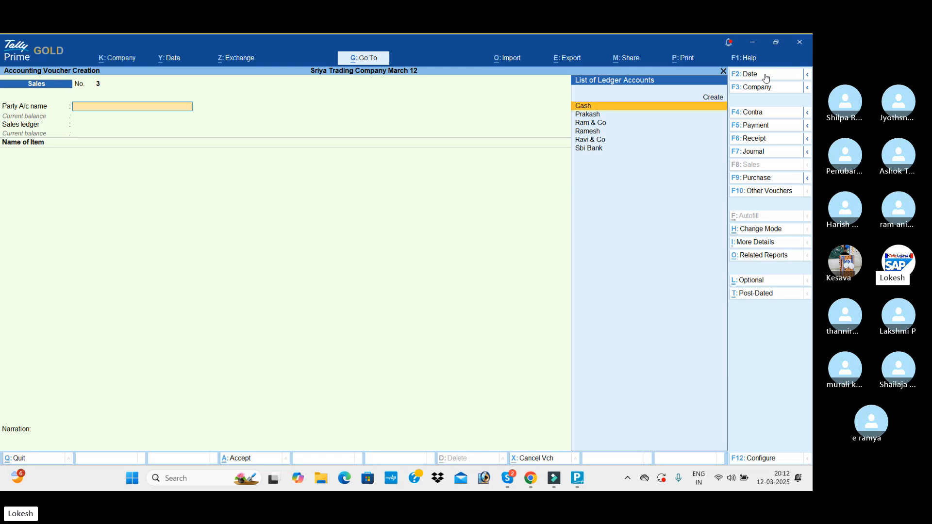
Choose Cash as the party account and Sales as the sales ledger for voucher 3, accepting the dispatch and party details as they are
key(Return)
key(Return)
key(Return)
key(Return)
key(Return)
key(Return)
key(Return)
key(Return)
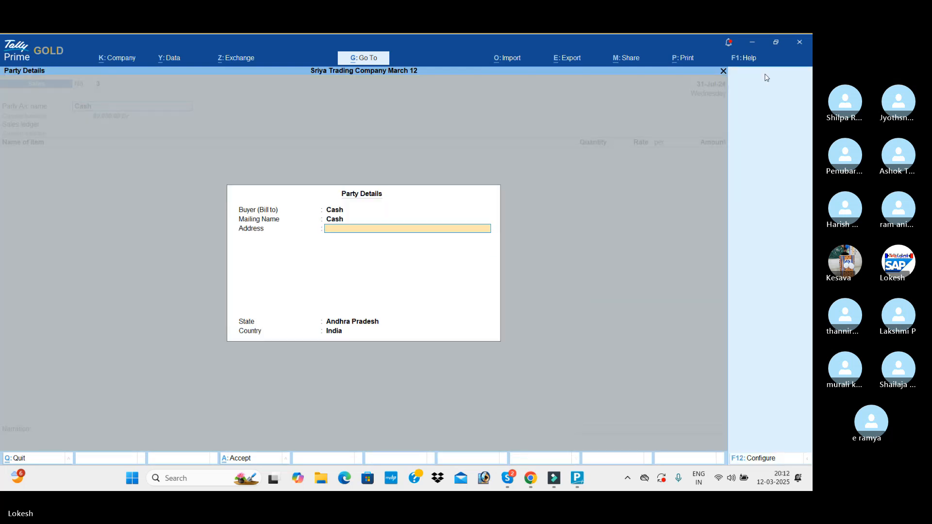
key(Return)
key(Return)
key(Return)
key(Return)
key(Return)
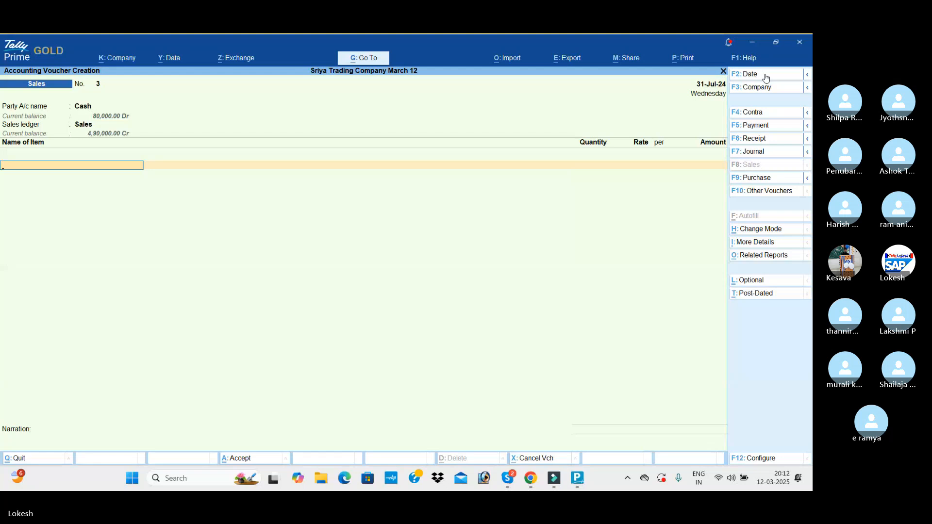
Add 25 nos of Ceiling Fans at a rate of 1,000 to sales voucher 3
key(Return)
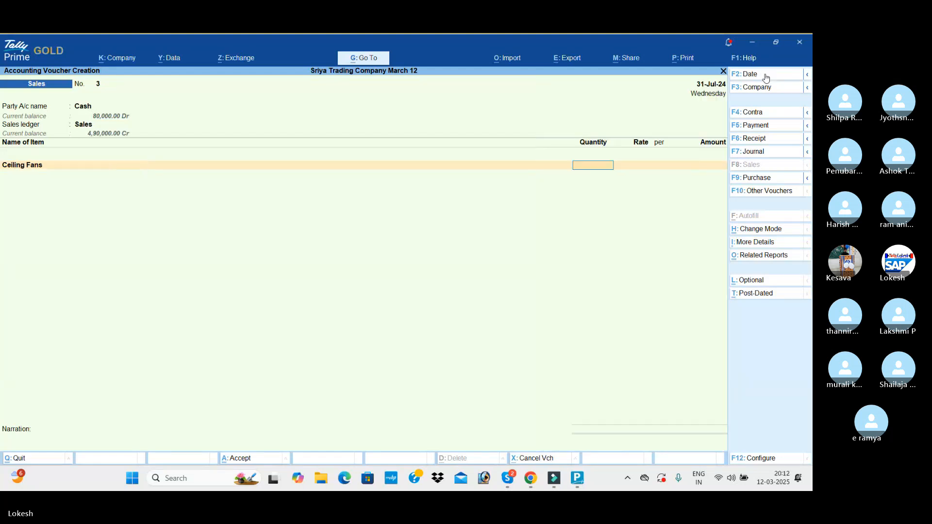
text(25)
key(Return)
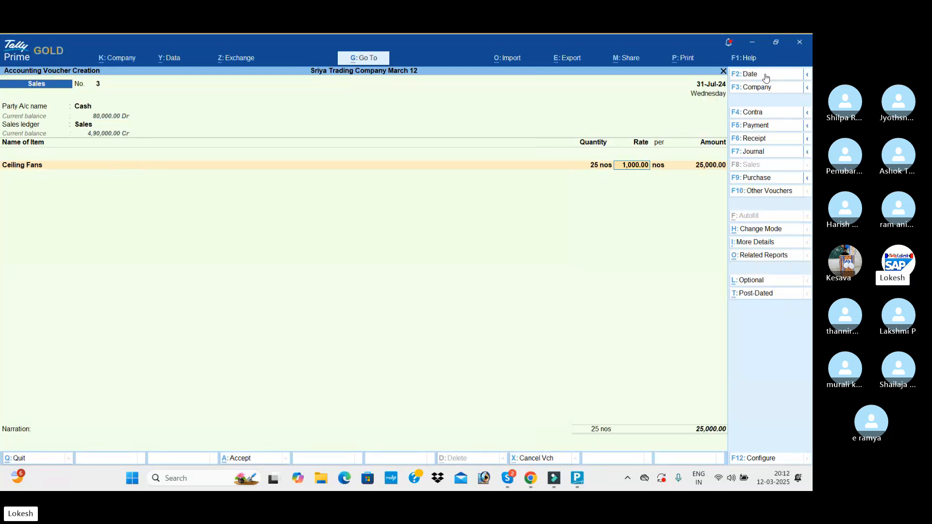
text(1,00)
text(00)
key(Return)
key(Return)
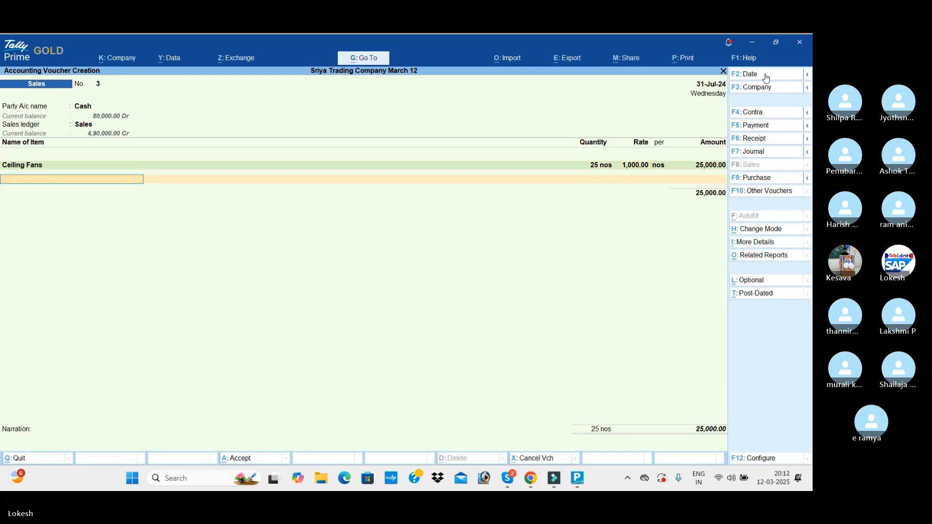
Add 25 nos of Table Fan at a rate of 1,500 to sales voucher 3
text(t)
key(Return)
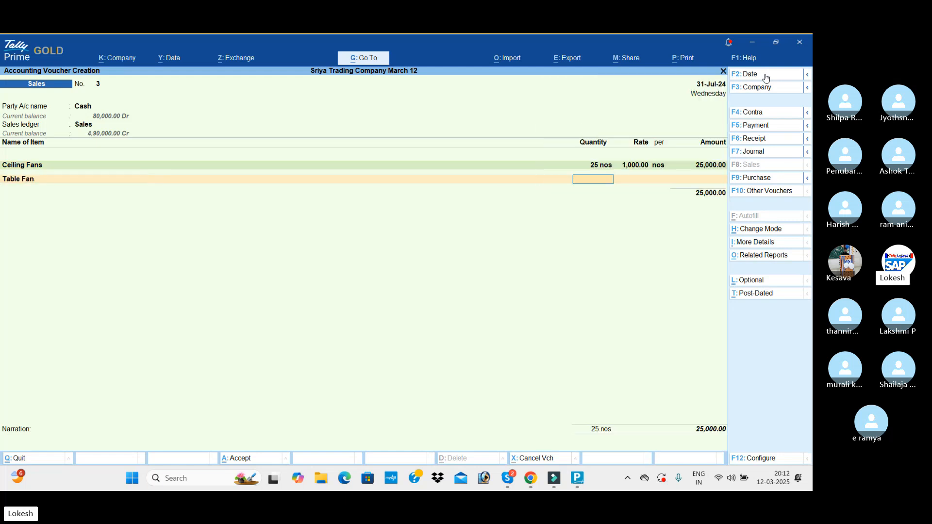
text(25)
key(Return)
text(1500)
key(Return)
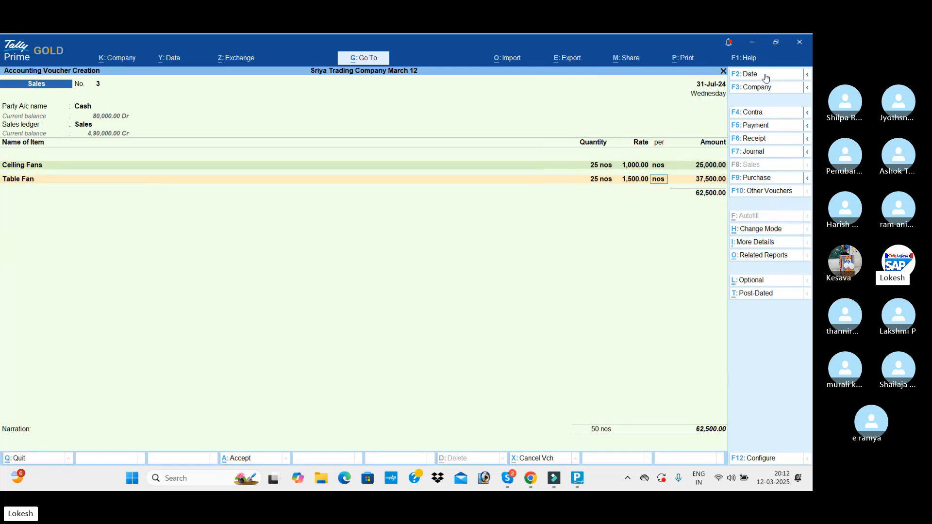
key(Return)
key(Return)
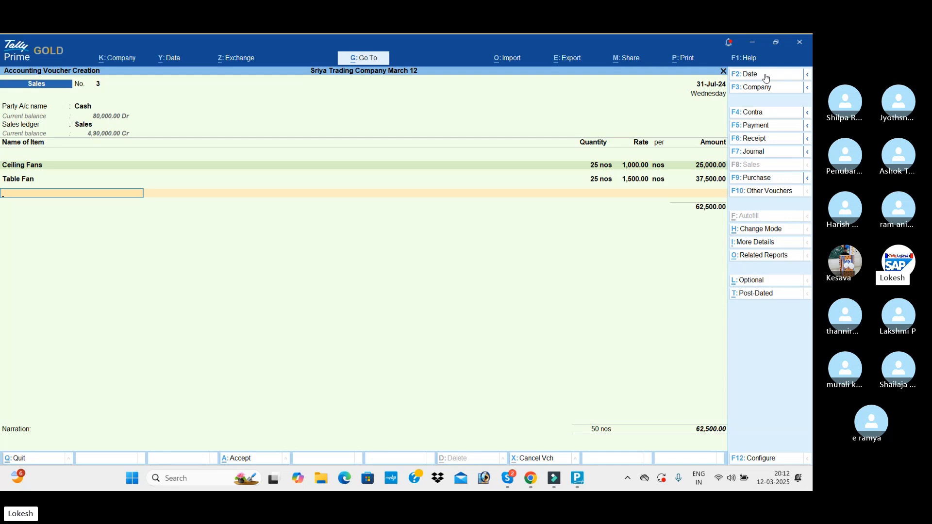
Add 25 nos of Mixies at a rate of 2,000 to sales voucher 3
text(Mi)
key(Return)
text(25)
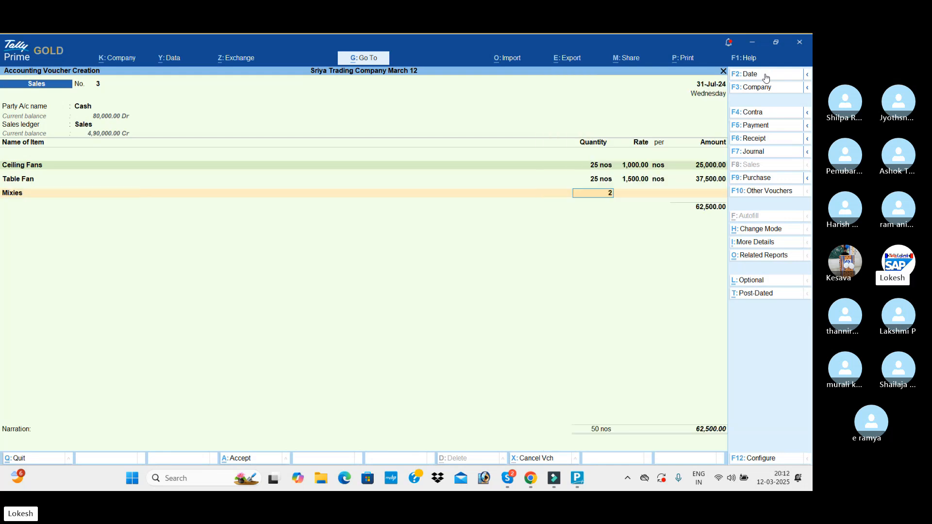
key(Return)
key(Return)
key(Return)
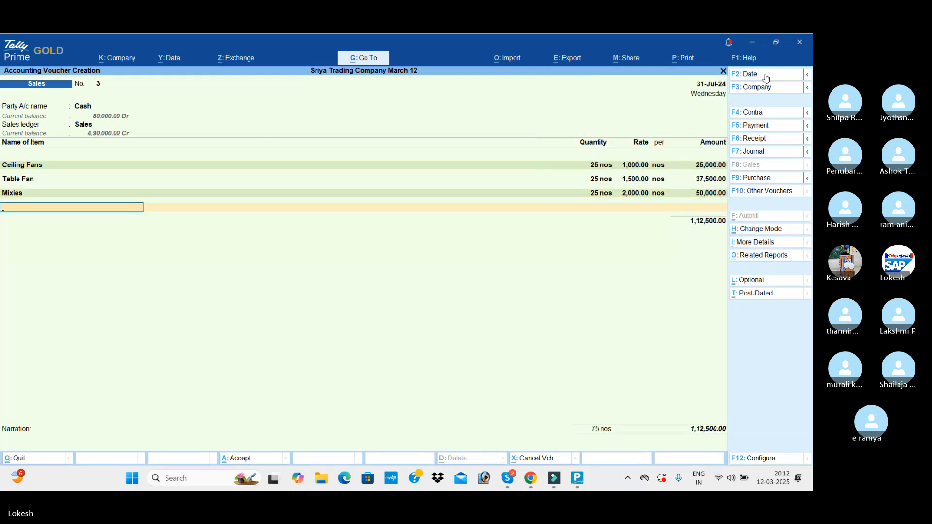
Add 25 nos of Grinders at a rate of 2,500 to sales voucher 3 and end the item list
text(gr)
key(Return)
text(25)
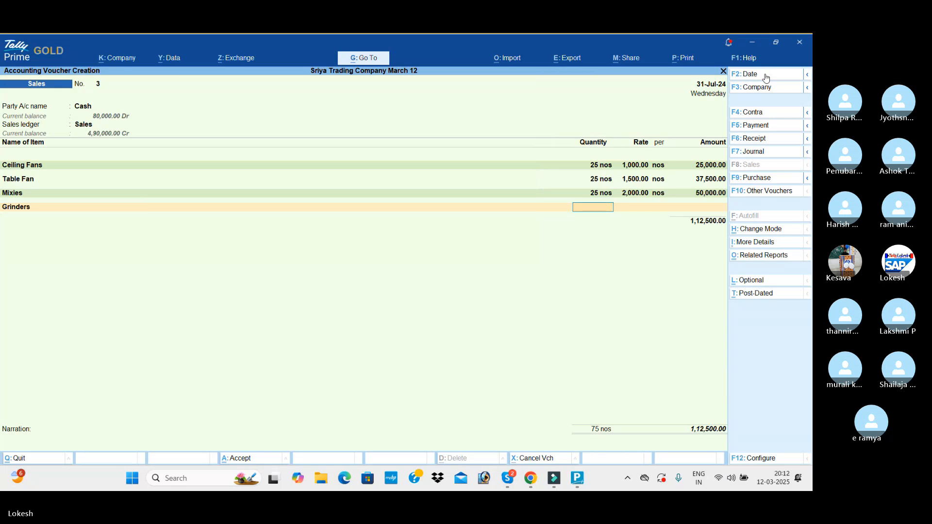
key(Return)
key(Return)
key(Return)
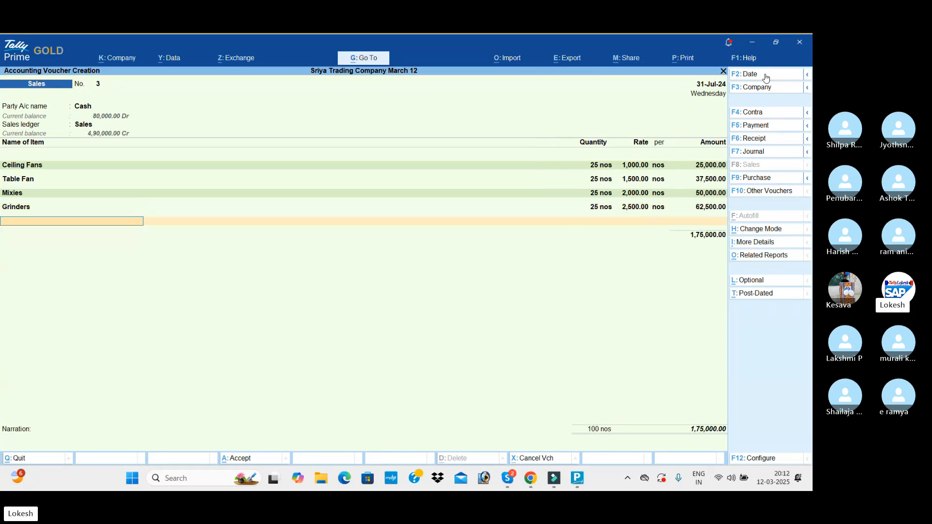
key(Return)
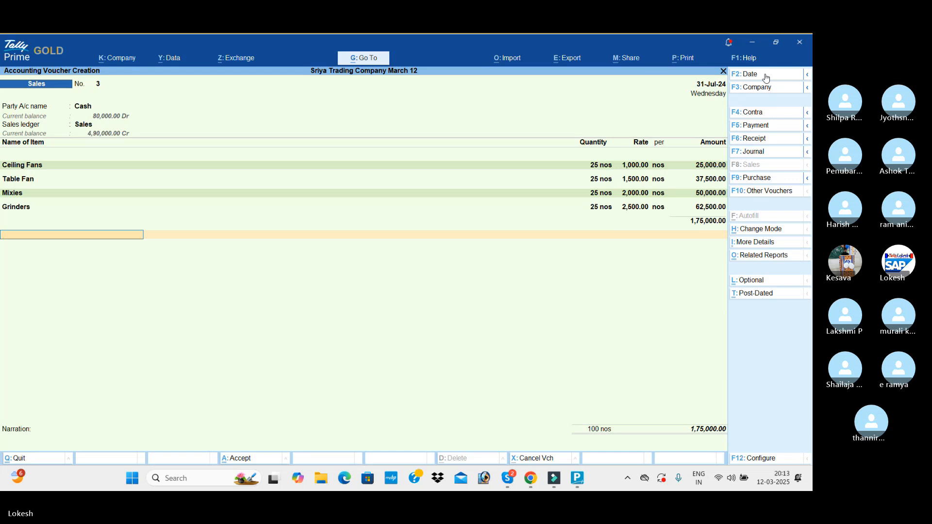
Create a ledger named Discount Allowed under Indirect Expenses, with the ledger type Not Applicable, from within sales voucher 3
key(alt+c)
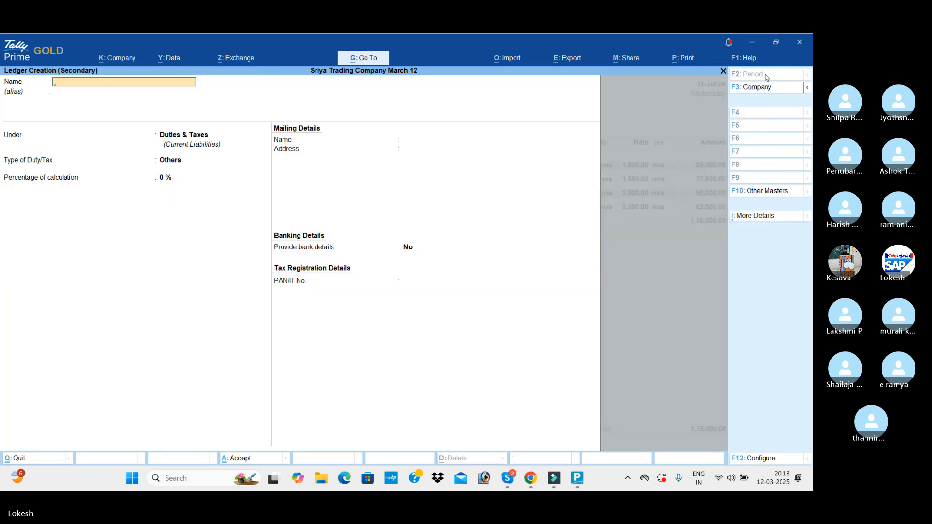
text(Discount Allowed)
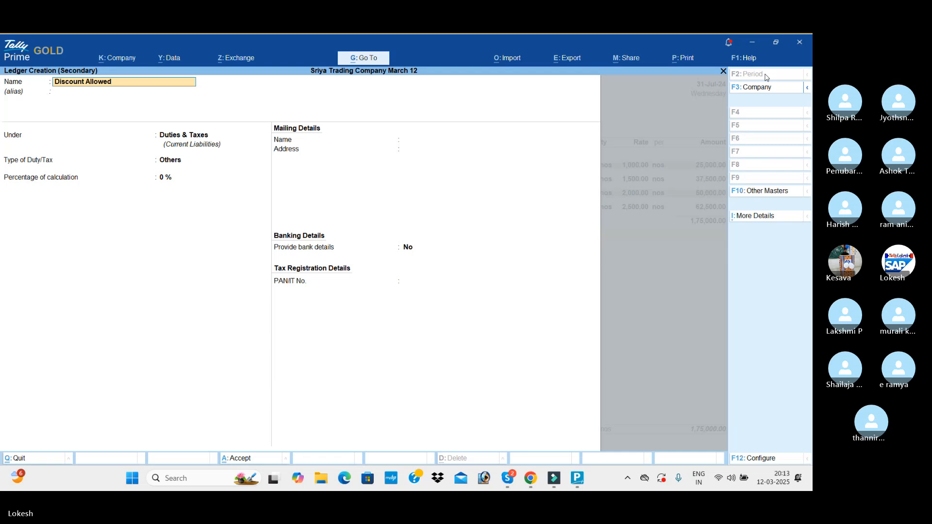
key(Return)
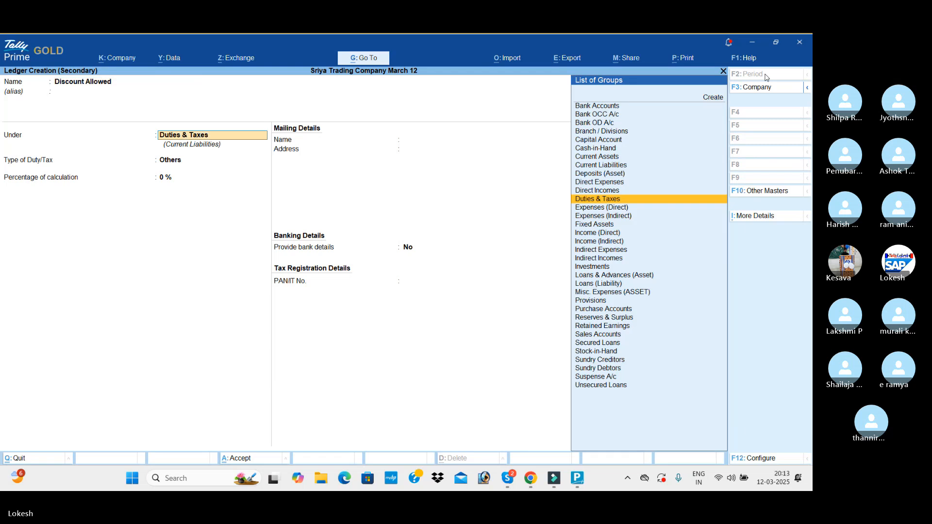
text(Ind)
key(Return)
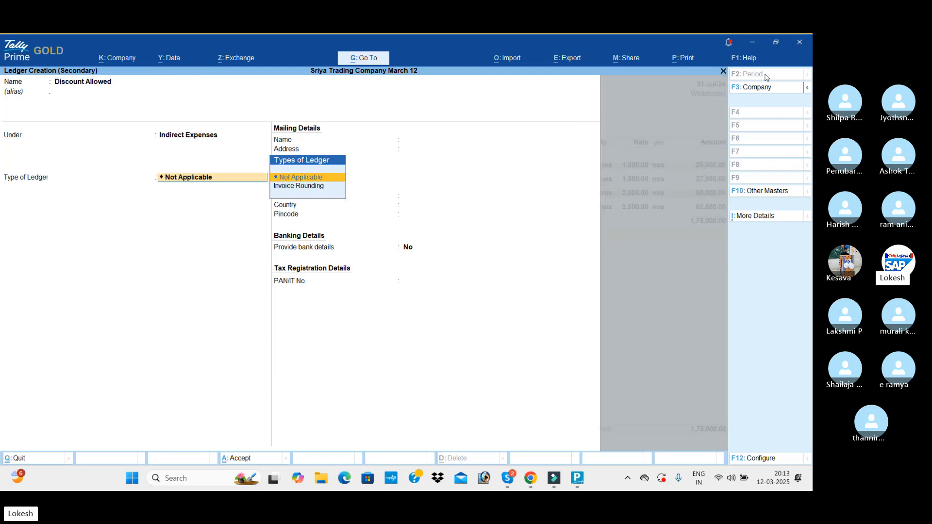
key(Return)
key(Return)
key(Return)
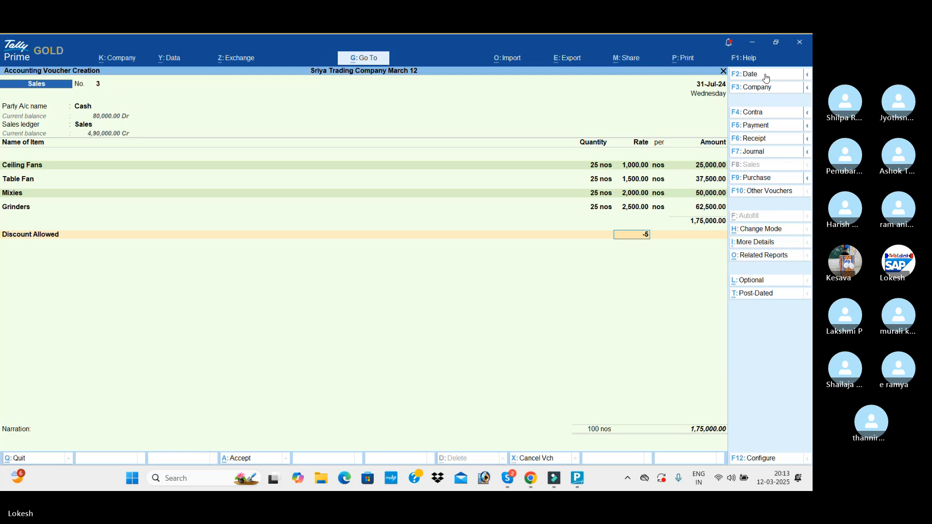
Try the Discount Allowed line of sales voucher 3 at -5% and as a fixed amount of -5,000
key(Return)
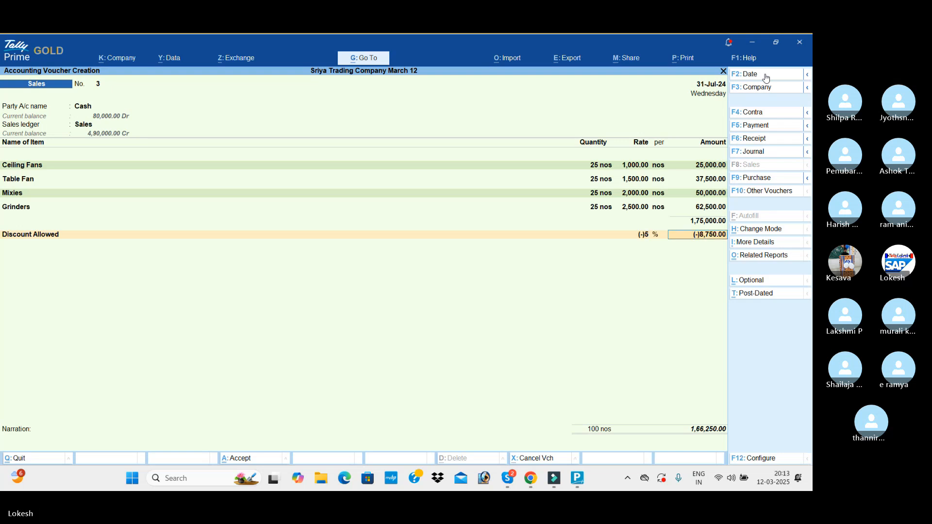
key(BackSpace)
key(BackSpace)
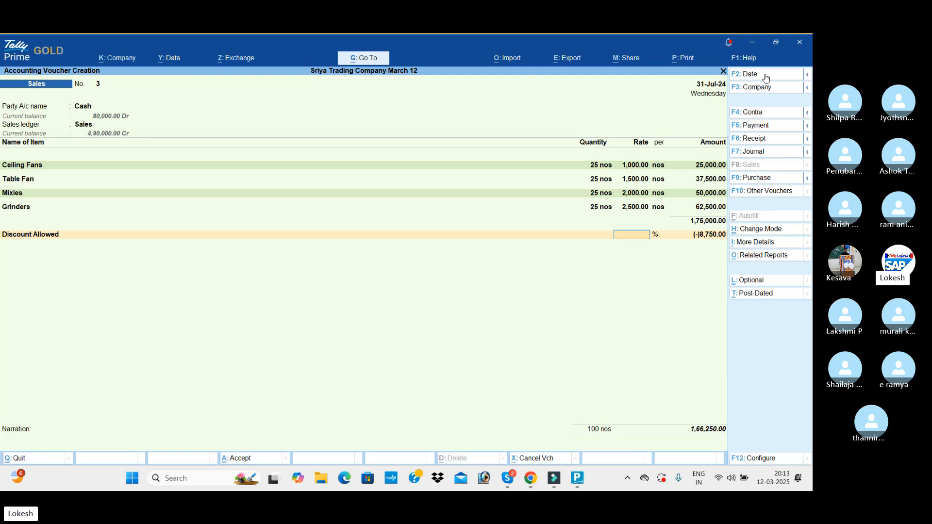
key(Return)
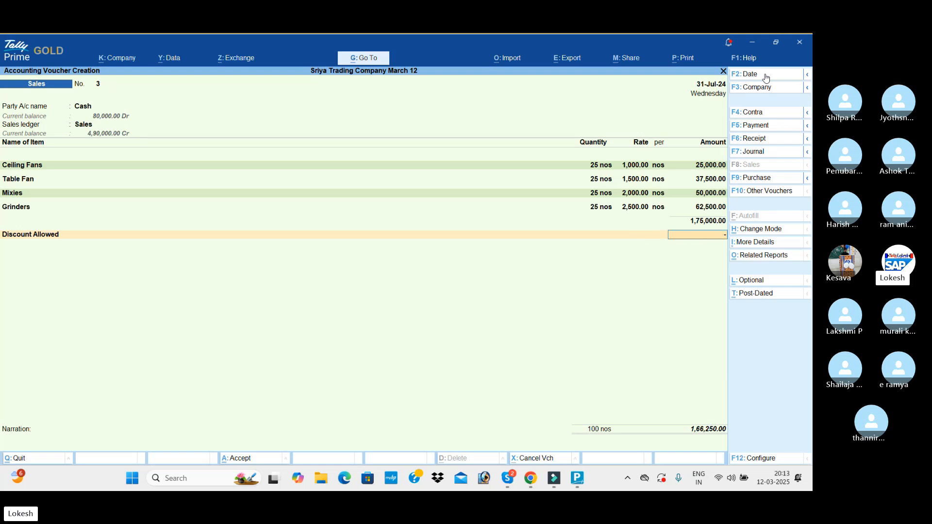
text(5000)
key(Return)
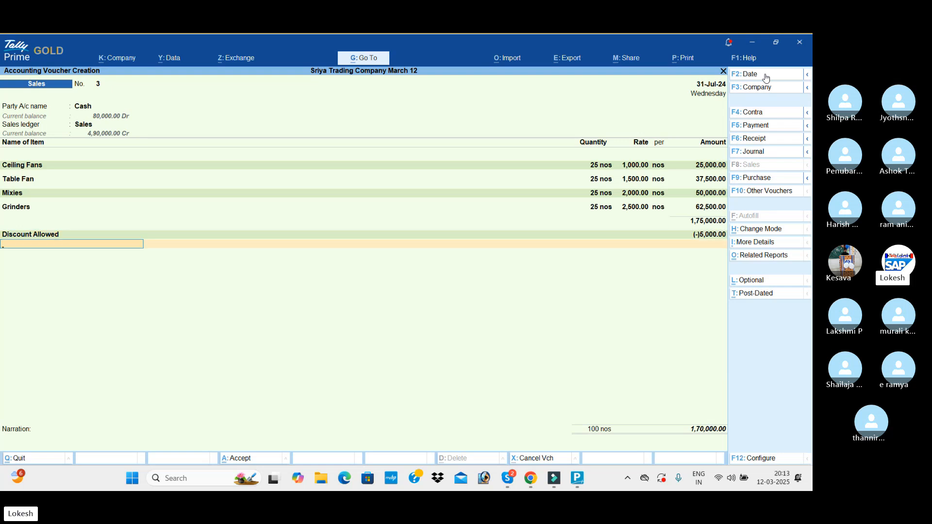
Set the Discount Allowed line of sales voucher 3 to a rate of -5% instead of a fixed amount
key(BackSpace)
key(BackSpace)
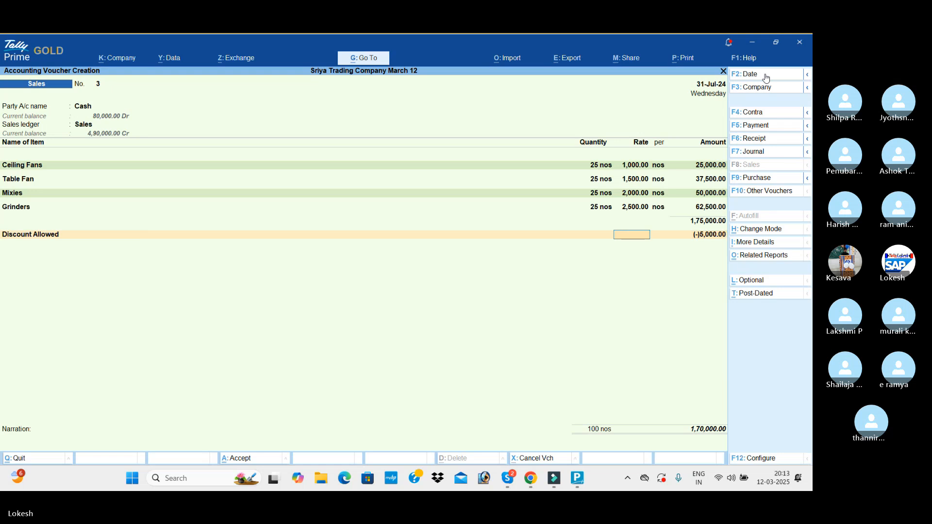
key(Return)
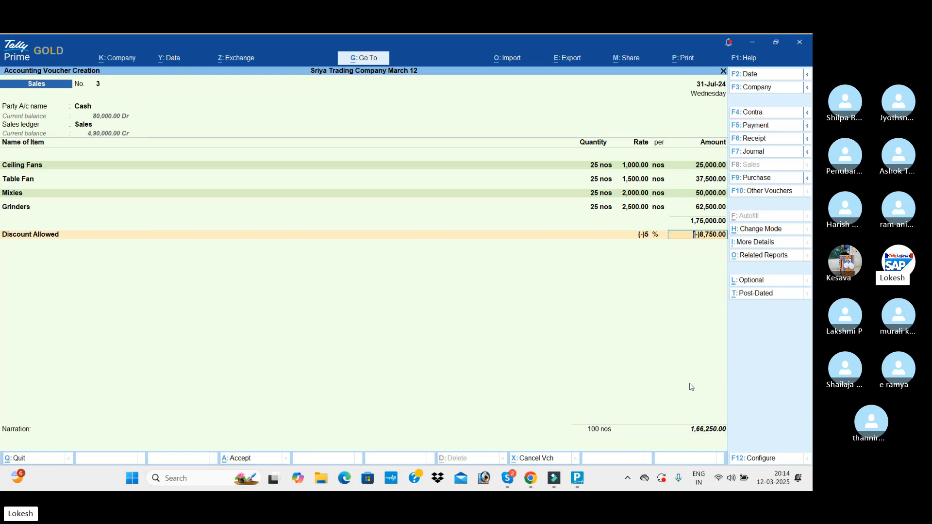
key(Return)
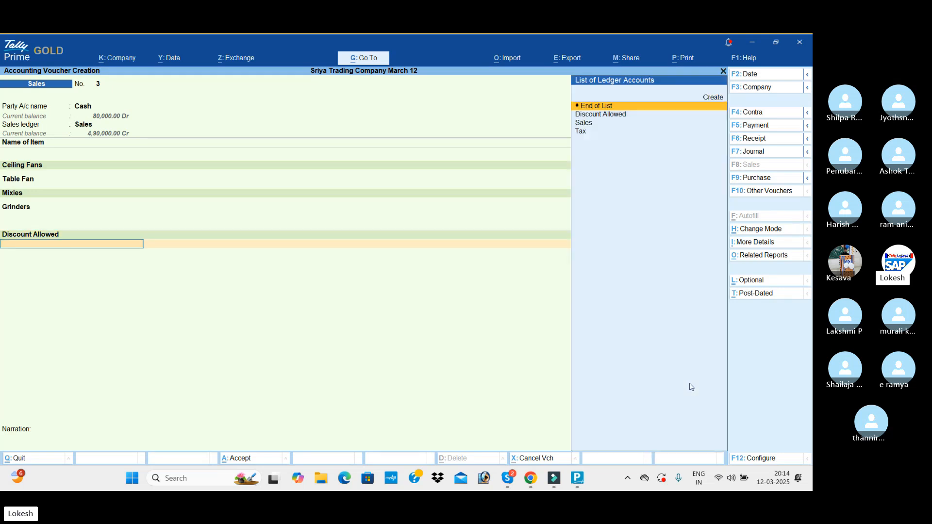
Add the Tax ledger at 4% to sales voucher 3 and save the voucher without a narration
key(Down)
key(Down)
key(Down)
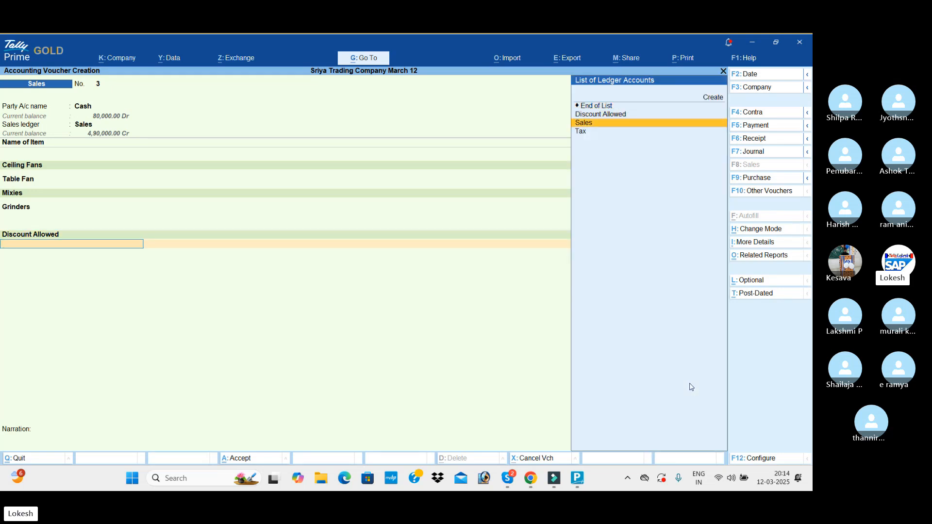
key(Return)
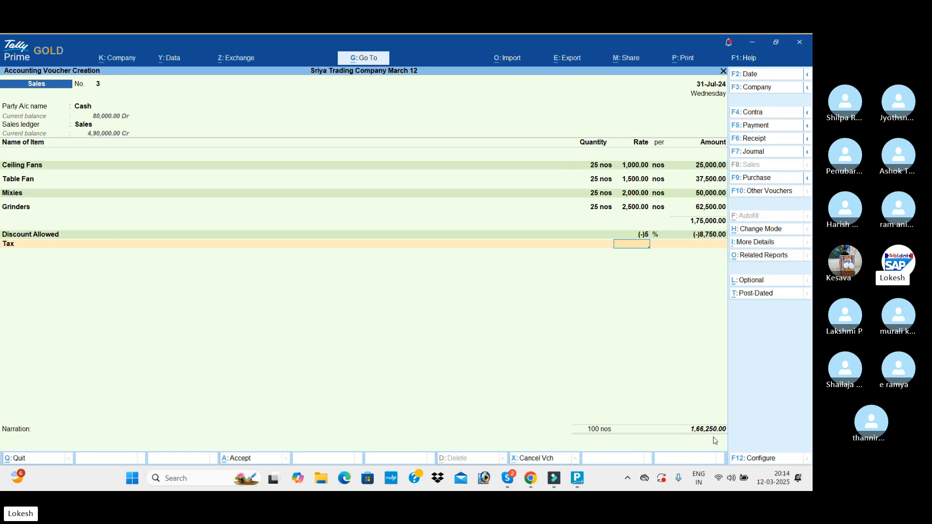
key(Return)
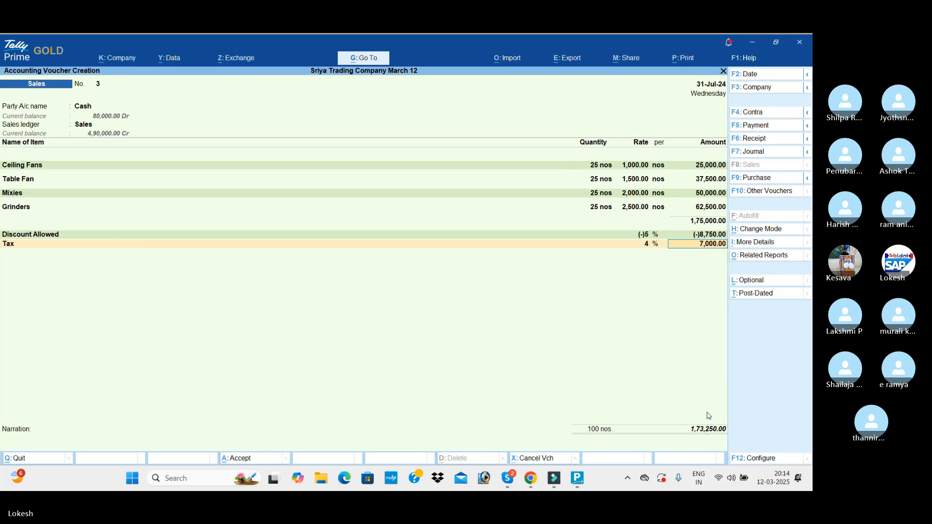
key(Return)
key(Return)
key(Return)
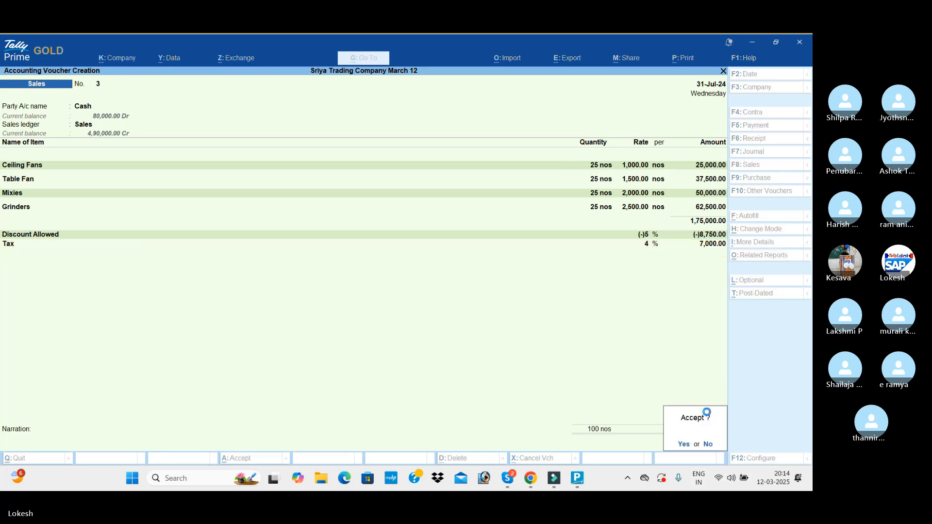
key(Return)
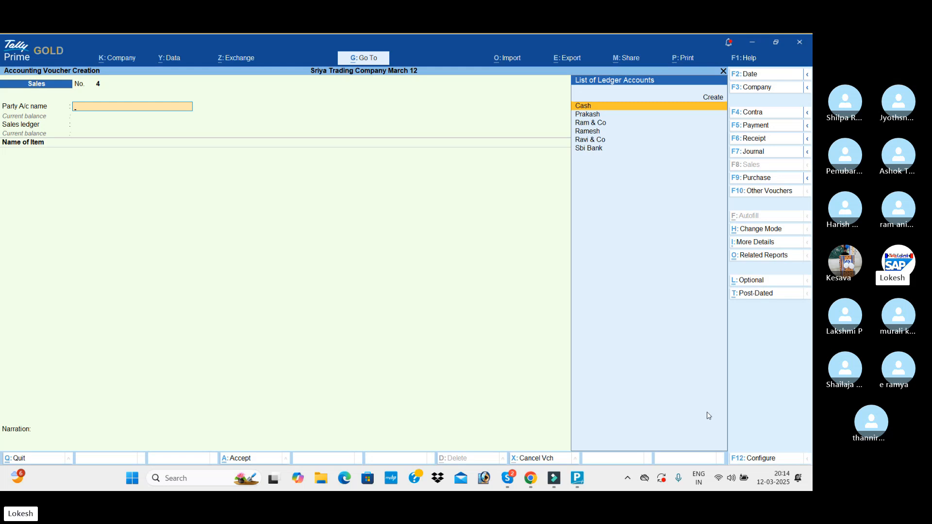
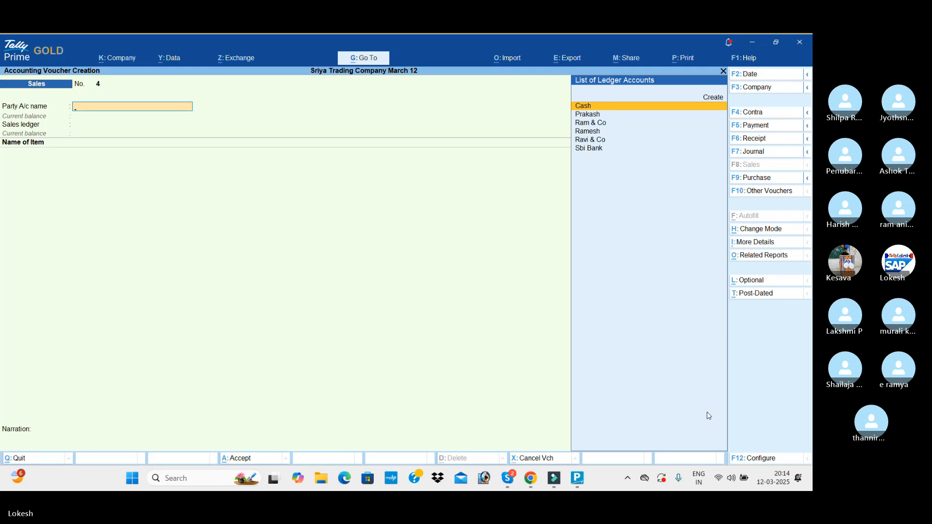
Display the Day Book for the period 1-Apr-24 to 31-Jul-24
key(Escape)
key(Down)
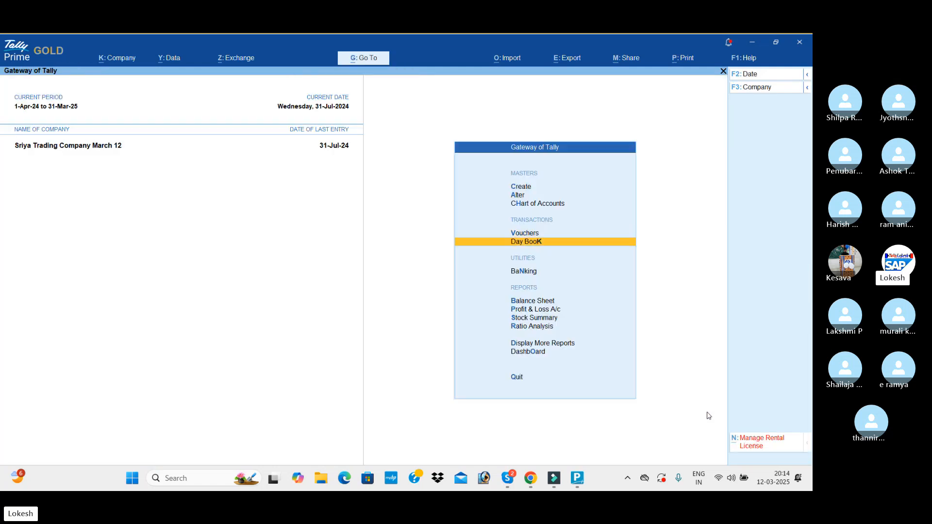
key(Return)
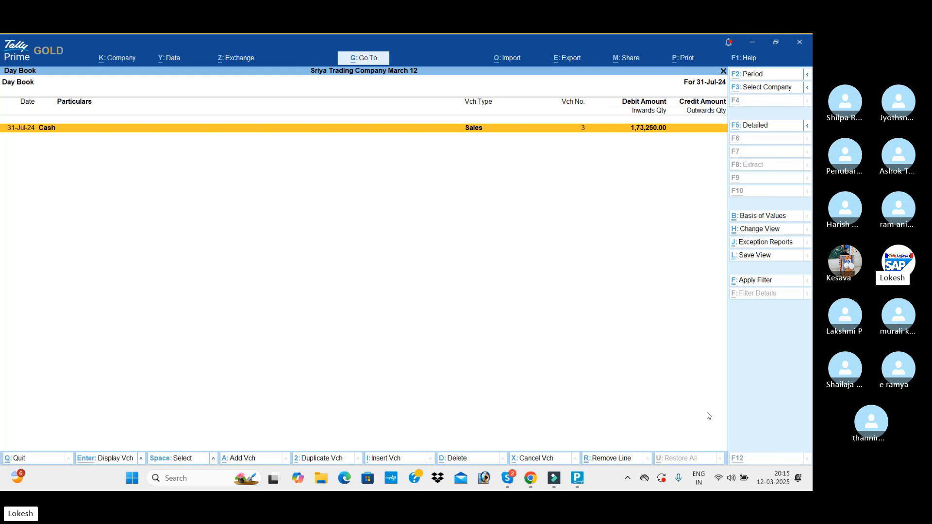
key(alt+F2)
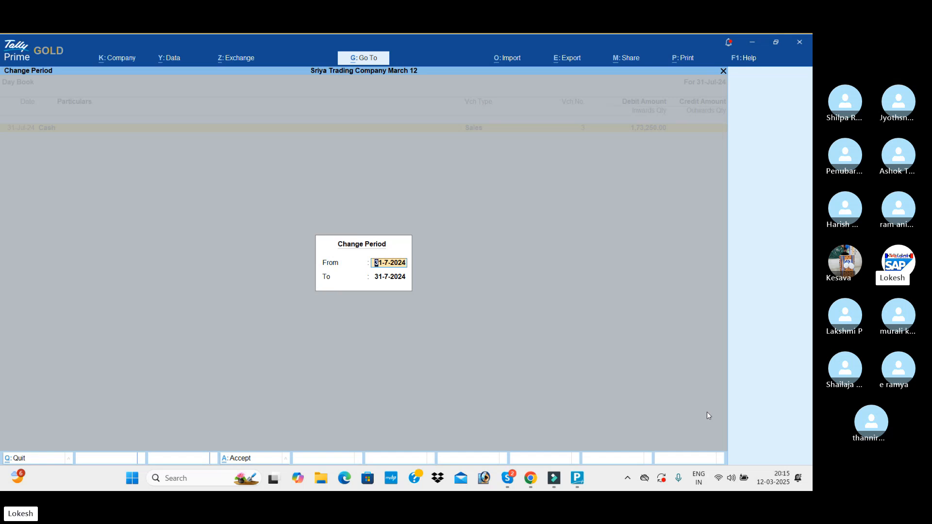
key(BackSpace)
key(Return)
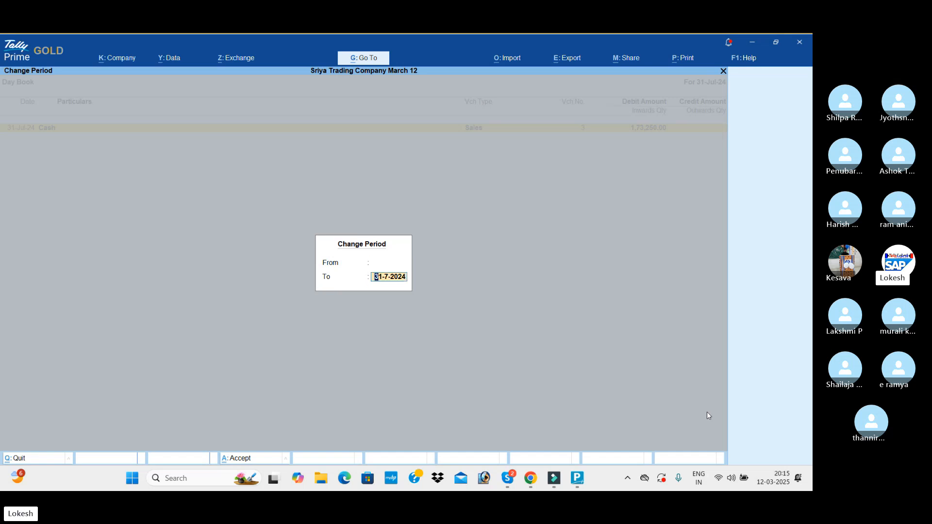
key(BackSpace)
key(Return)
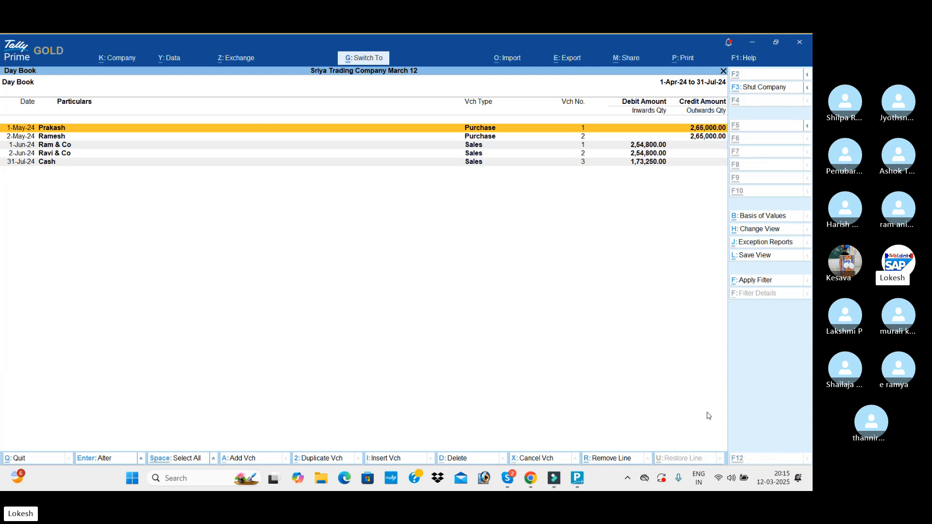
Calculate 80% of 254800 and 70% of 265000 in the built-in calculator and return to the Day Book
key(ctrl+n)
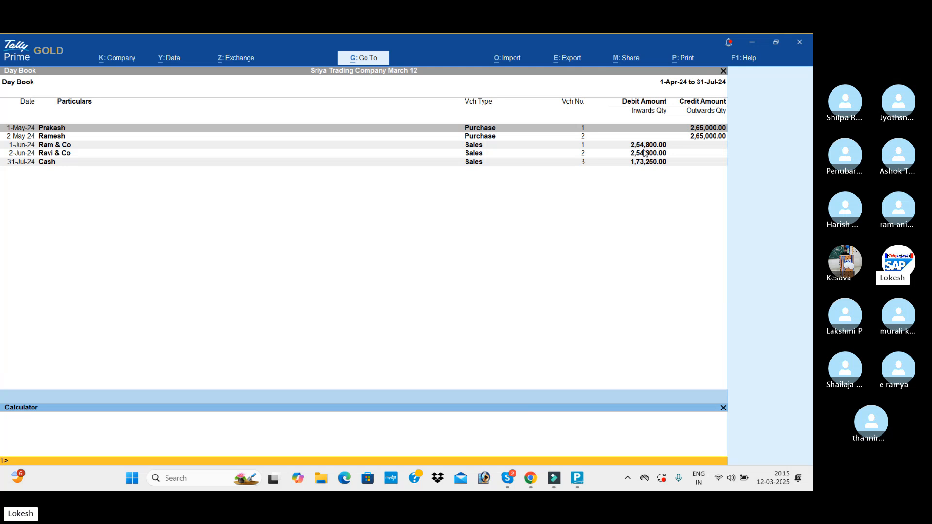
text(54800*80/100)
key(Return)
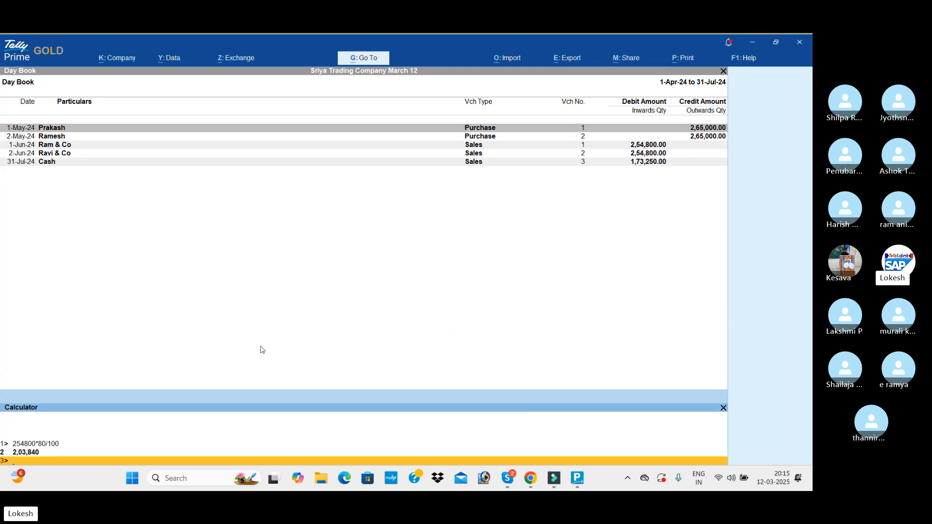
text(265000)
key(BackSpace)
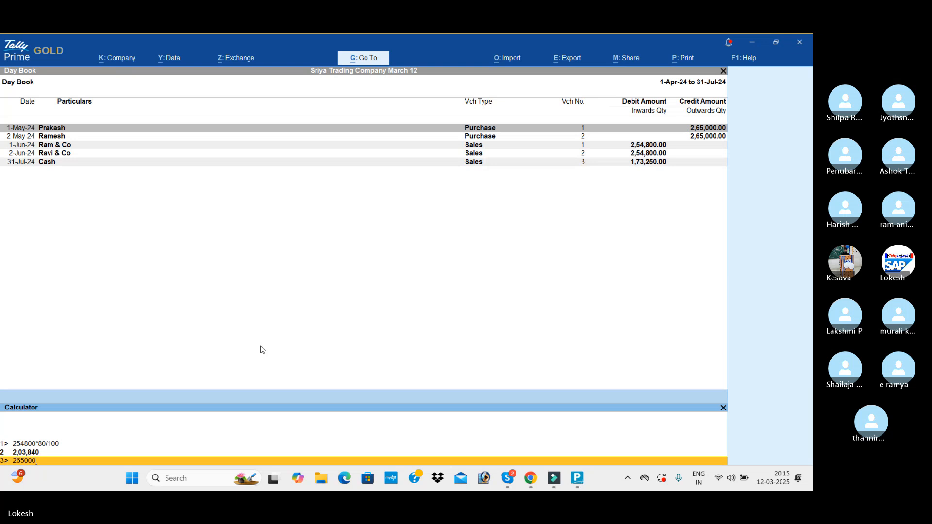
text(0/100)
key(Return)
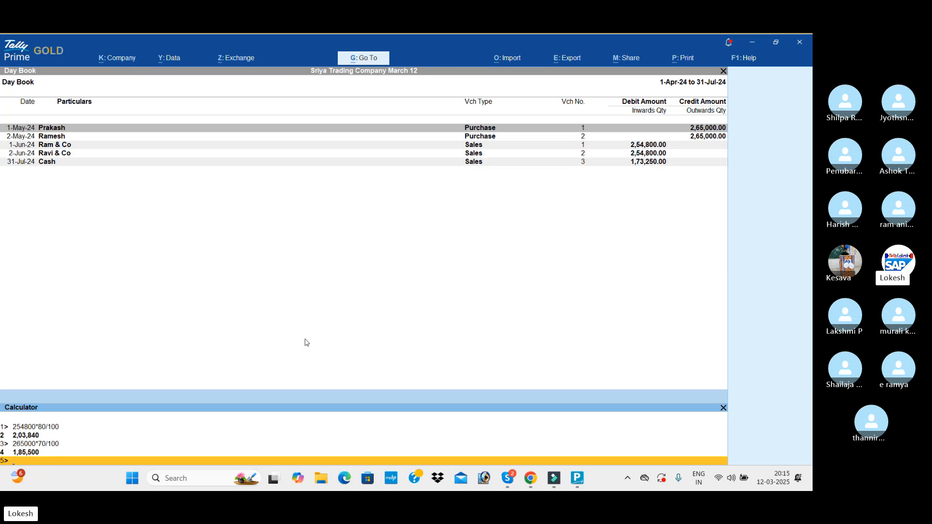
click(445, 247)
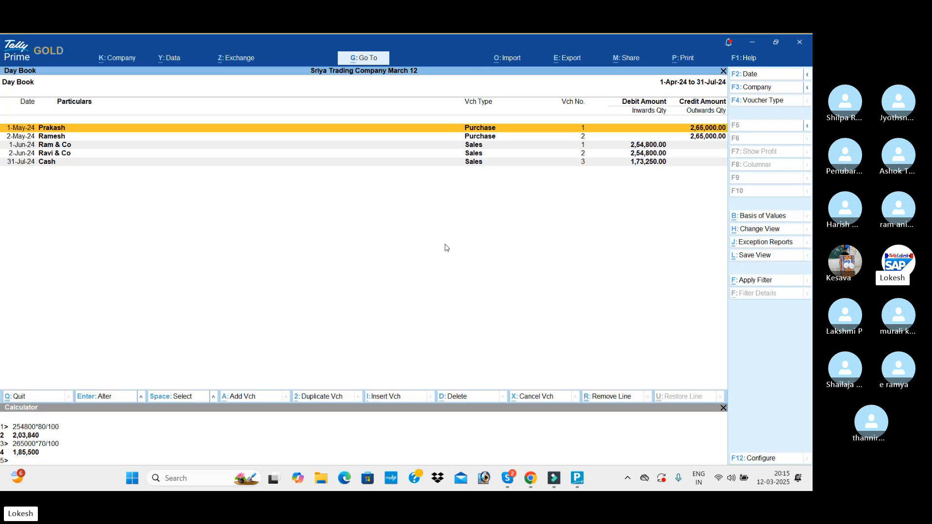
Start a receipt voucher and credit Ram & Co with 2,03,840
key(Escape)
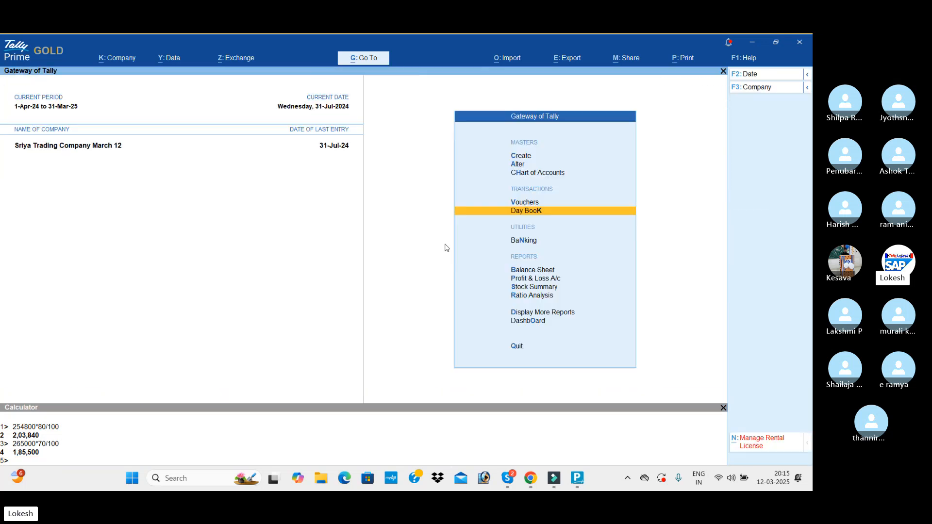
key(Up)
key(Return)
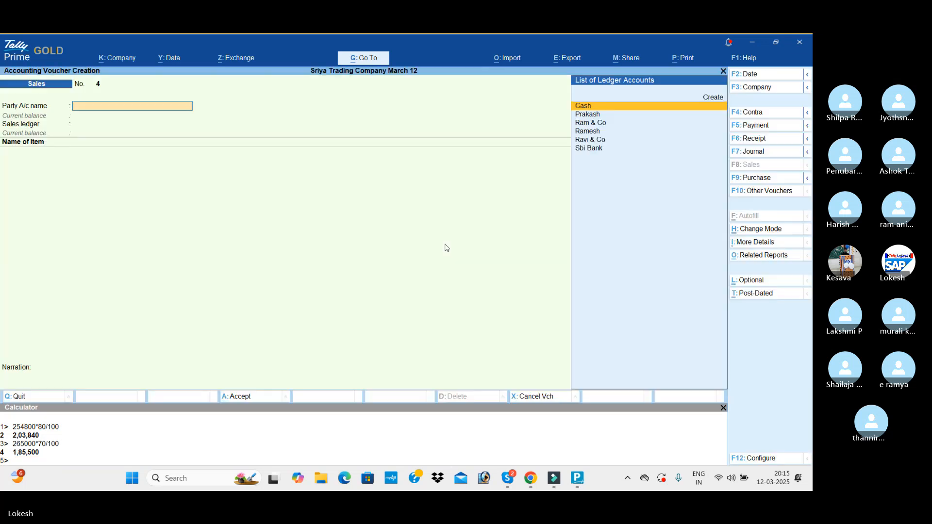
click(758, 140)
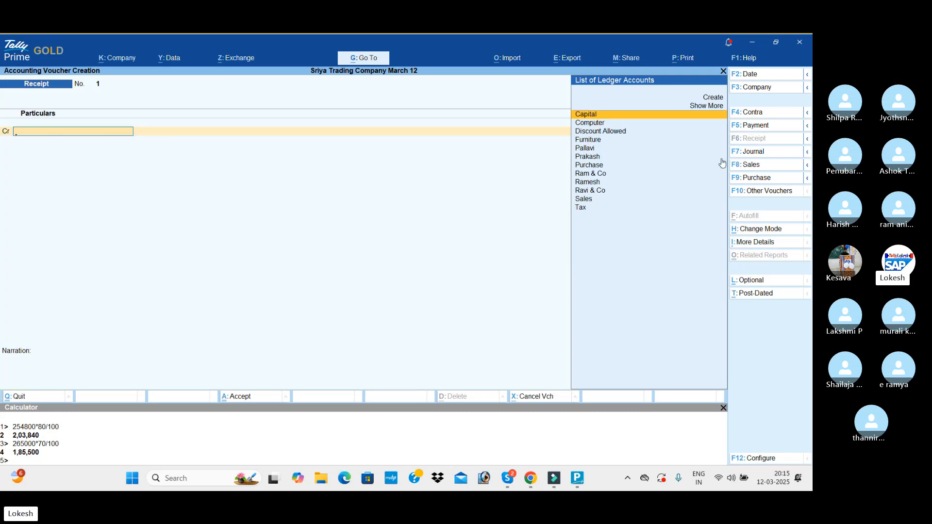
text(Ra)
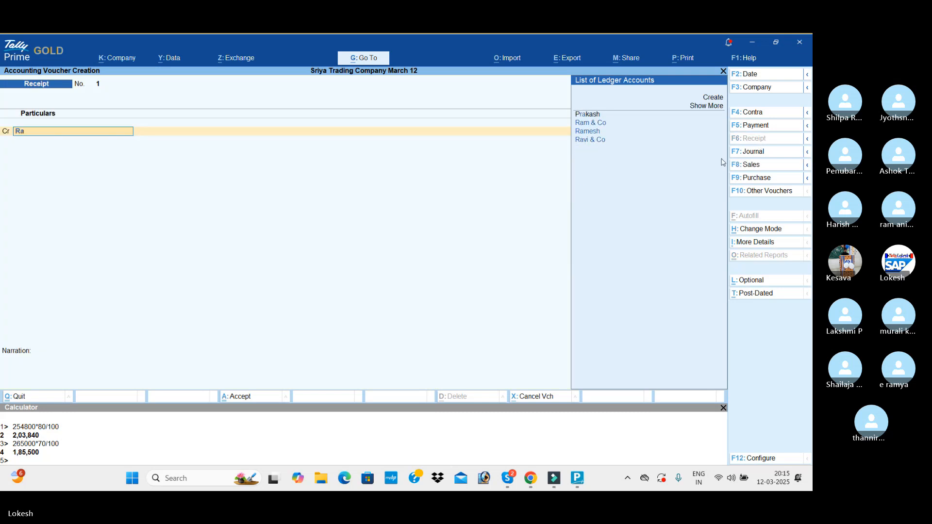
key(Down)
key(Return)
text(2,03,)
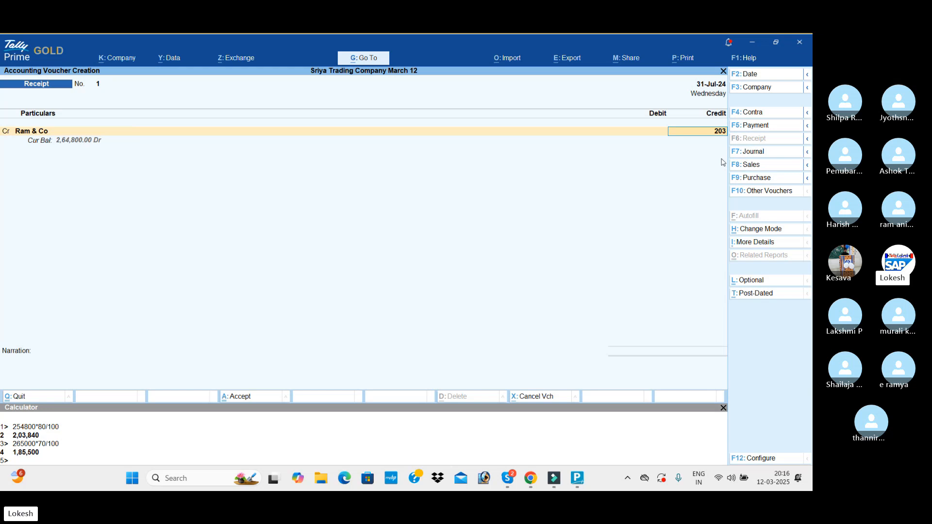
text(840)
key(Return)
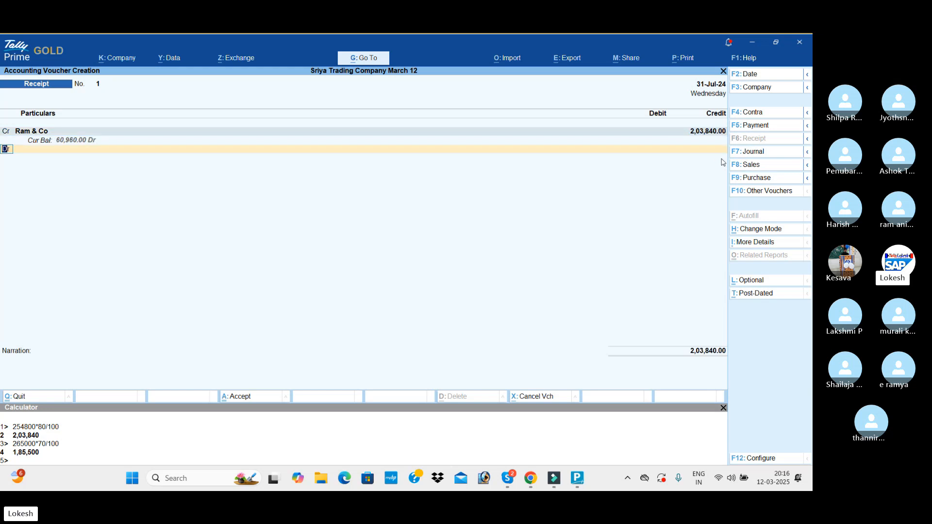
Add a second credit line for Ravi & Co with 2,03,840 to receipt voucher 1
text(b)
key(BackSpace)
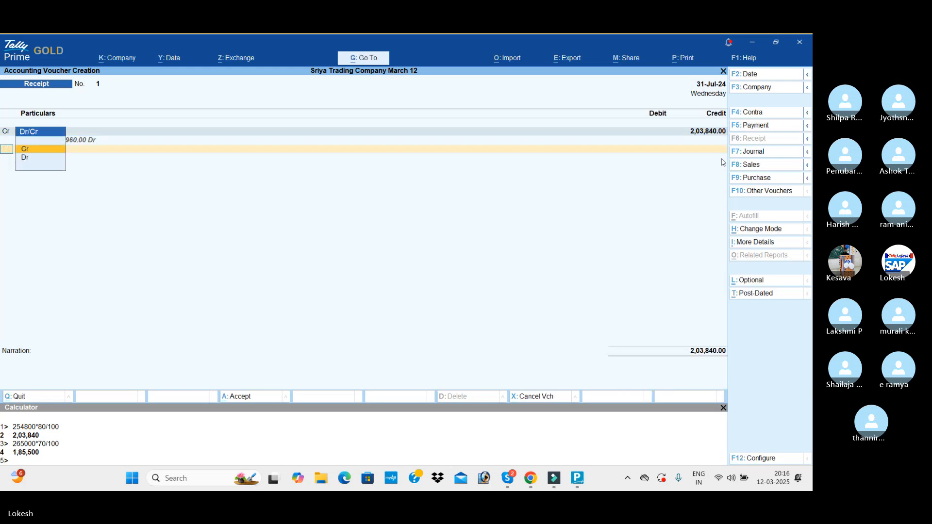
key(Return)
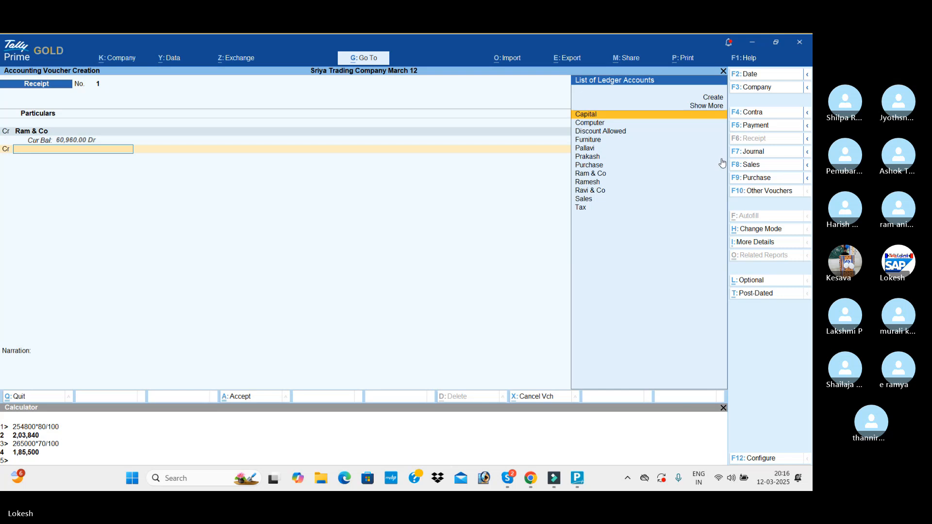
text(ra)
key(Down)
key(Down)
key(Down)
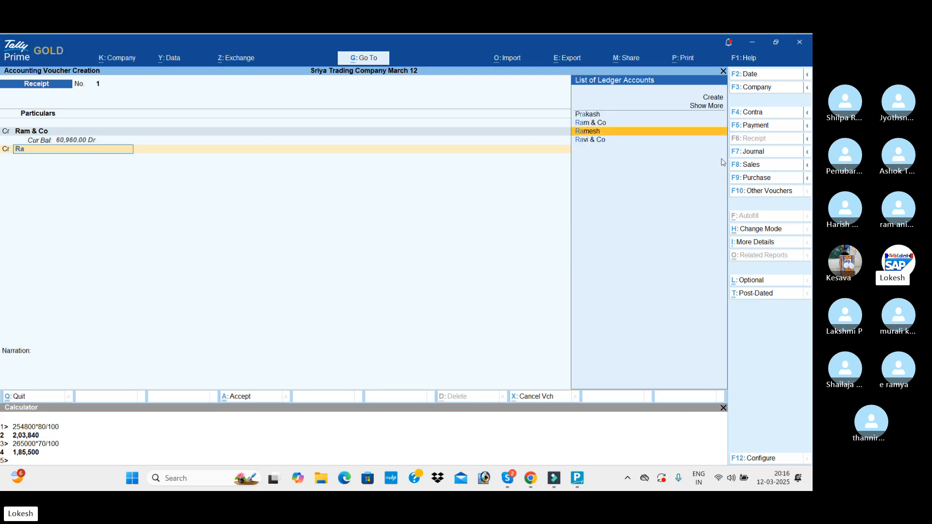
key(Return)
text(2,03,840)
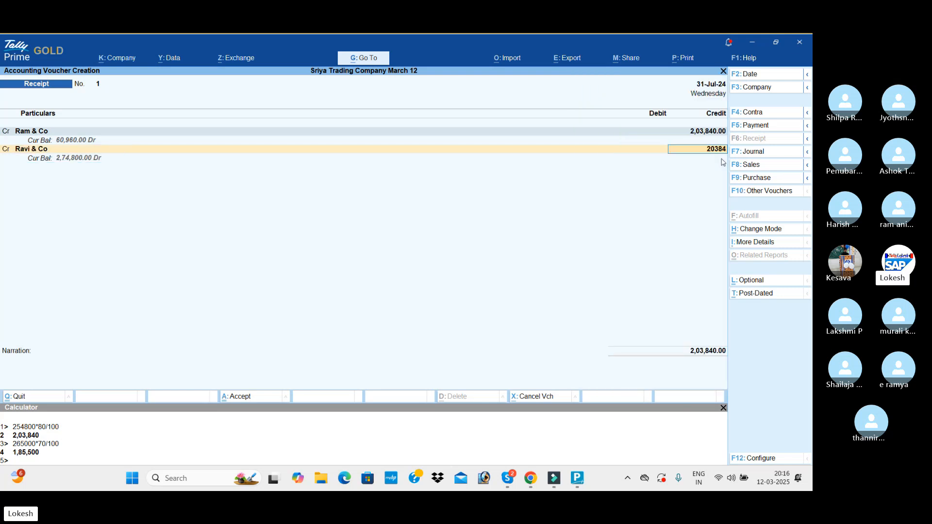
key(Return)
Debit Sbi Bank with 4,07,680 on receipt voucher 1 and save the voucher without a narration
key(Return)
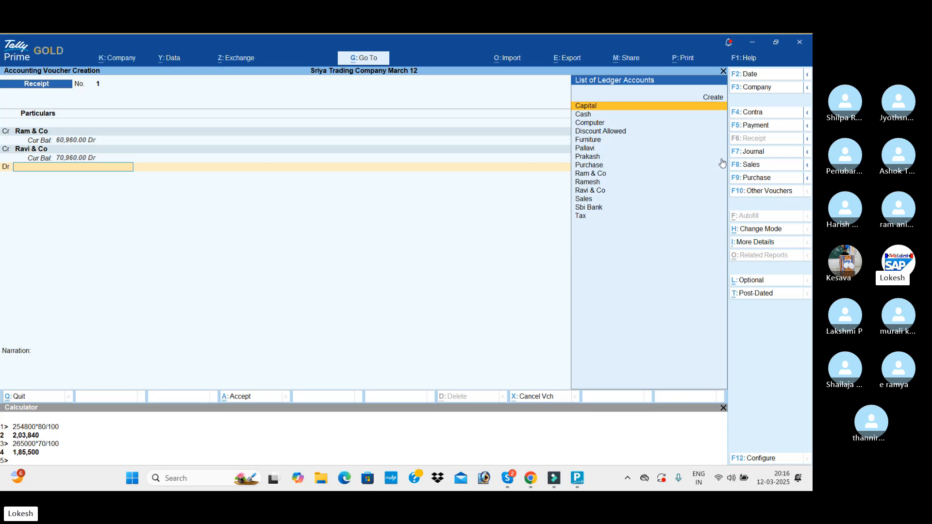
text(Sb)
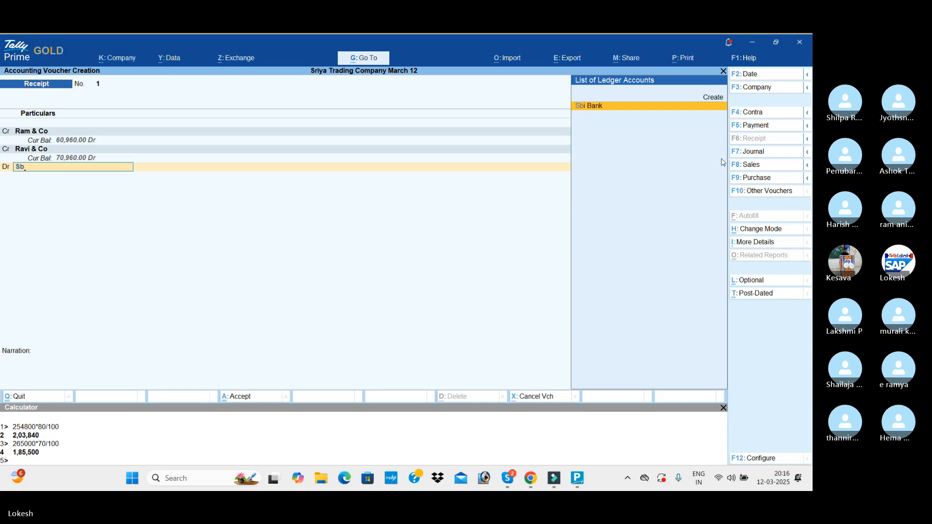
key(Return)
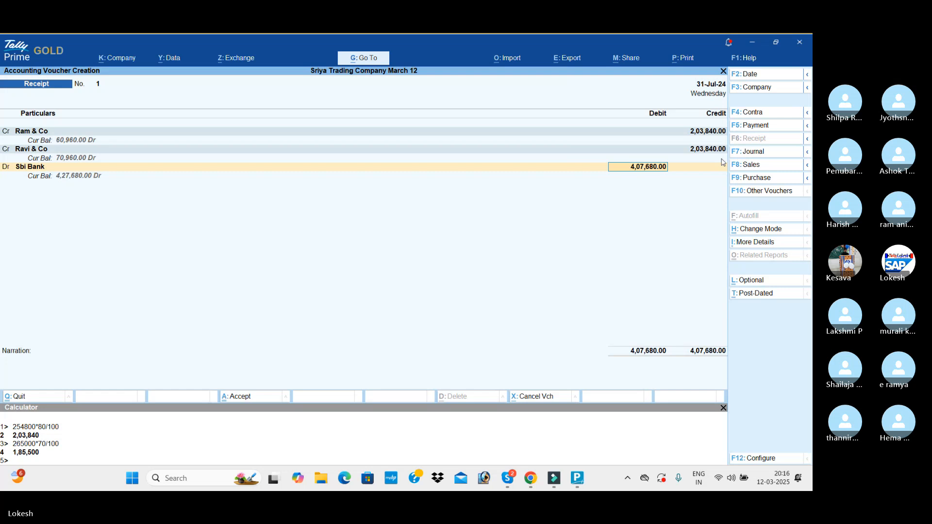
key(Return)
key(Return)
key(Return)
key(Return)
key(Return)
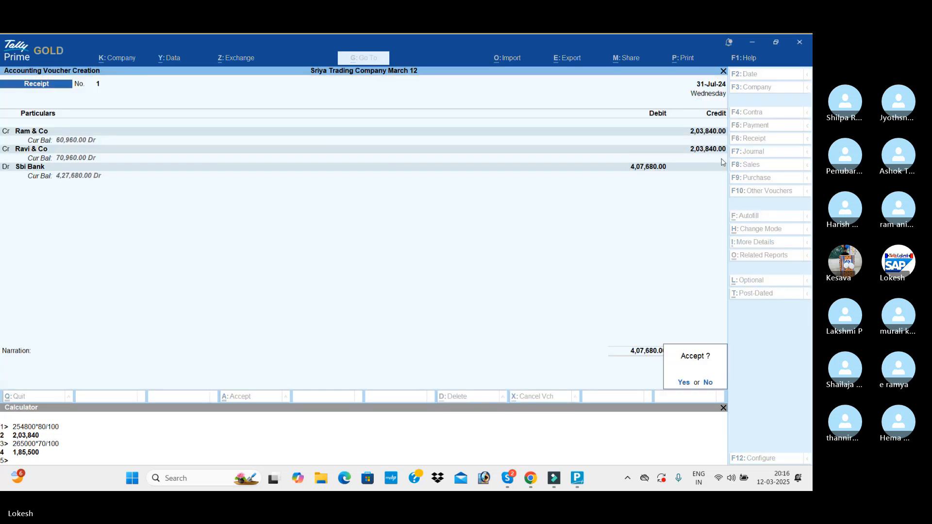
key(Return)
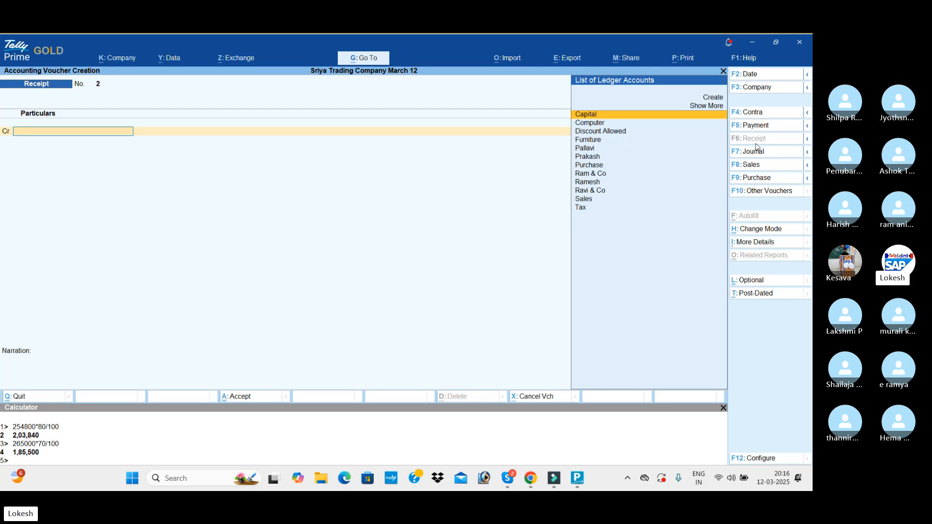
Start a payment voucher and debit the supplier ledger with the 2,95,000 Cr balance with 1,85,500
click(762, 127)
text(pr)
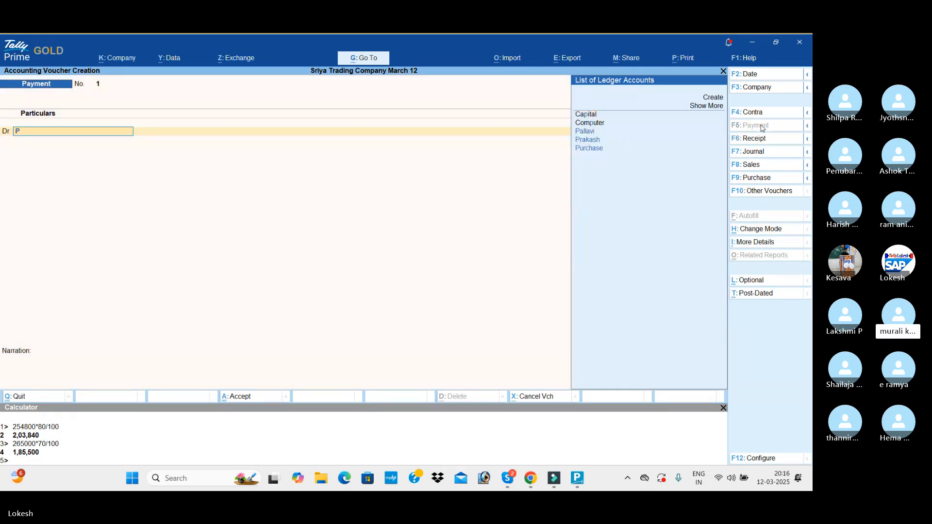
key(Return)
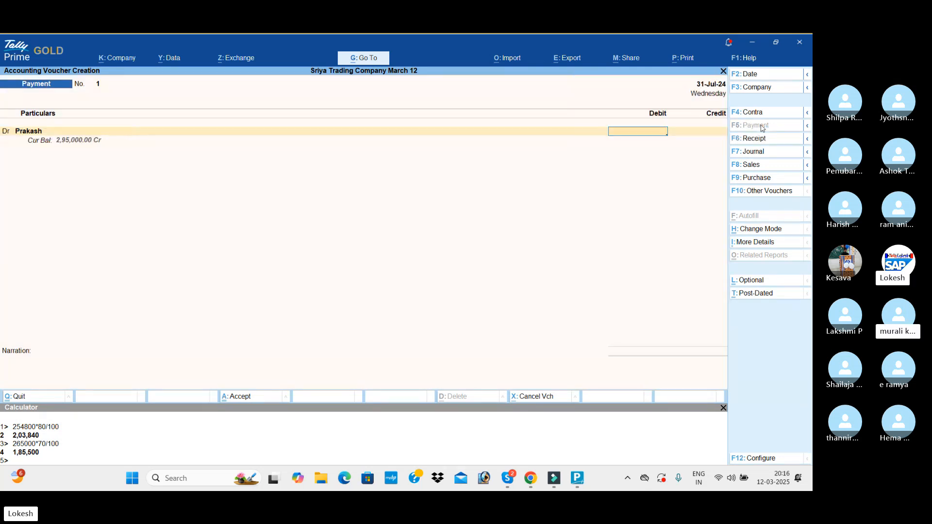
text(185500)
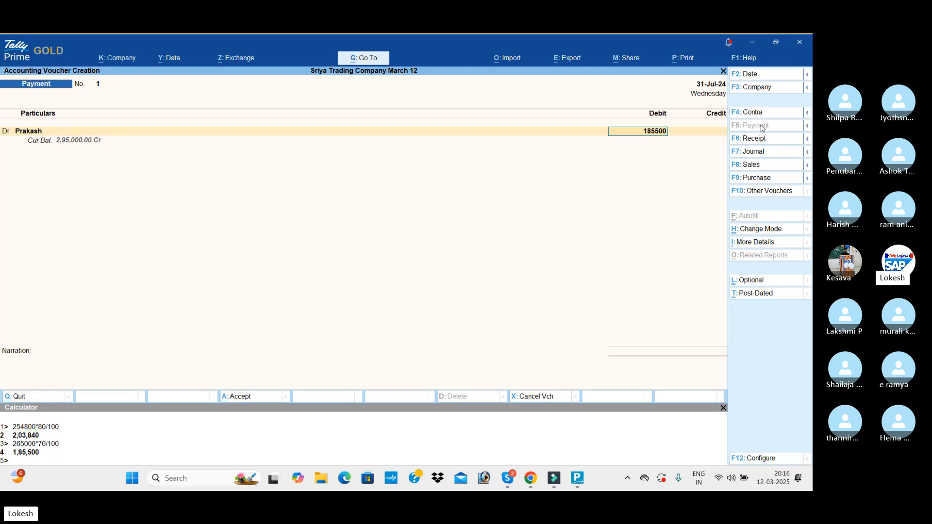
key(Return)
Add a second debit line of 1,85,500 to the payment voucher for the supplier with the 2,85,000 Cr balance
text(d)
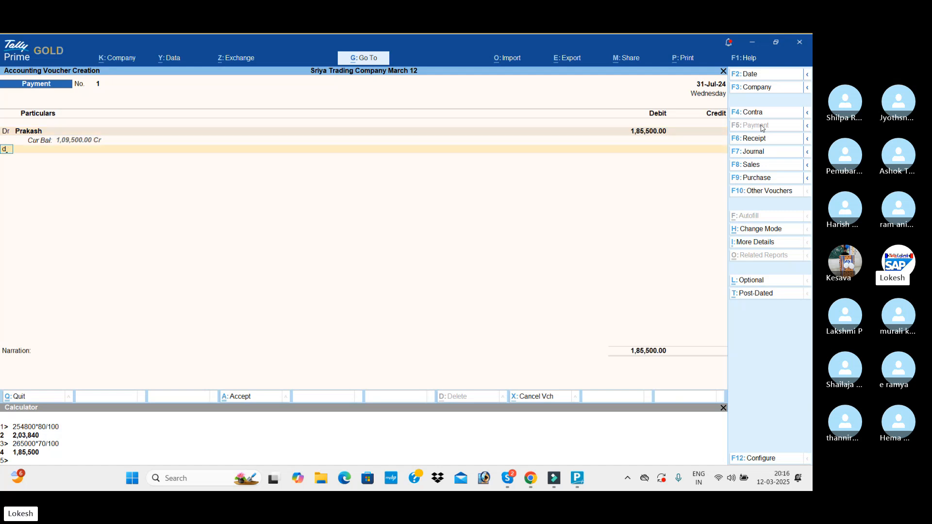
key(Return)
text(Ra)
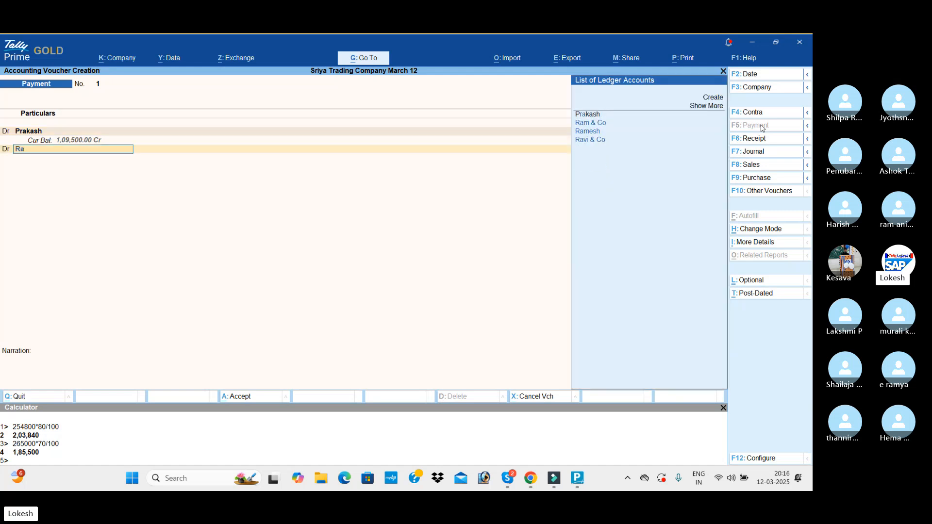
key(Down)
key(Down)
key(Return)
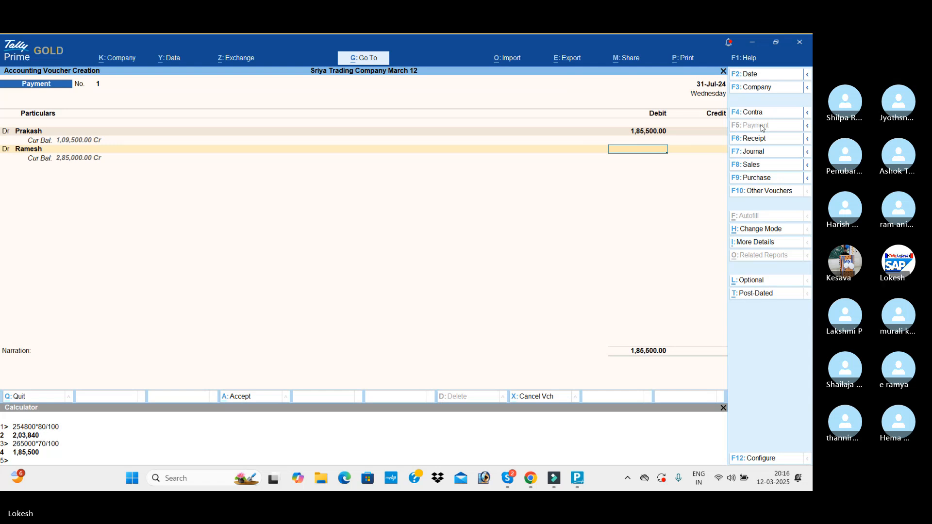
text(185500)
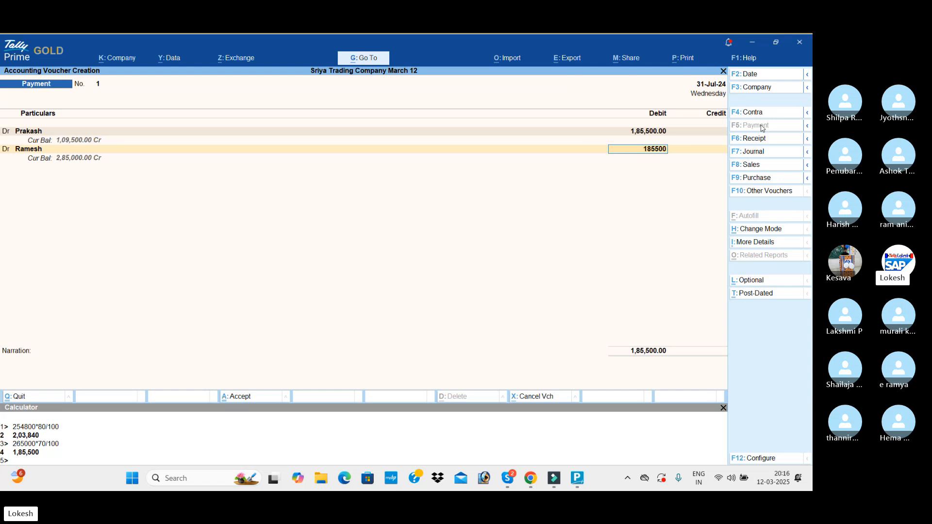
key(Return)
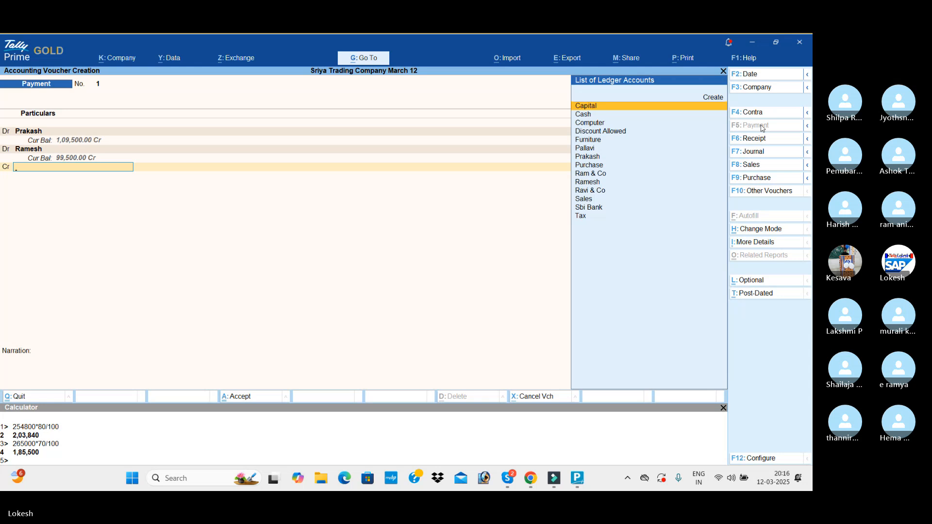
Credit Cash with 3,71,000 on payment voucher 1 and save it despite the negative cash balance
key(Down)
key(Return)
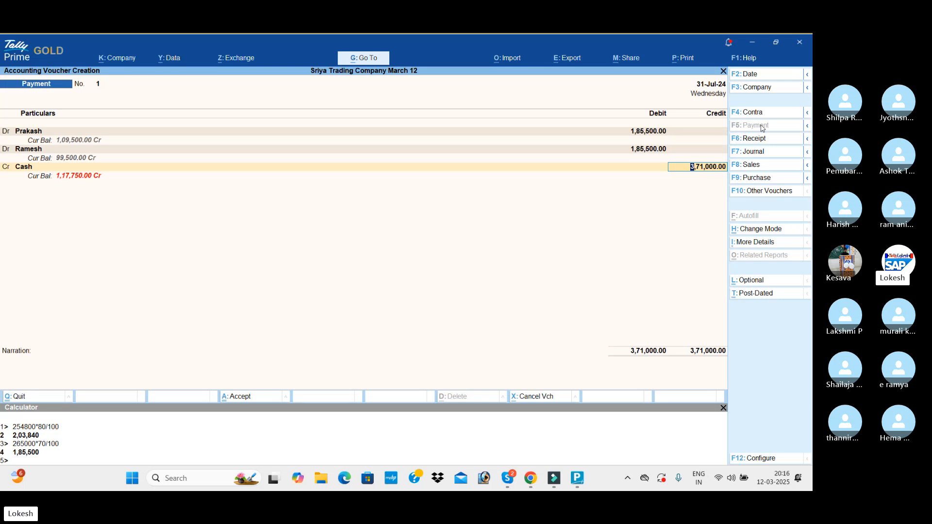
key(Return)
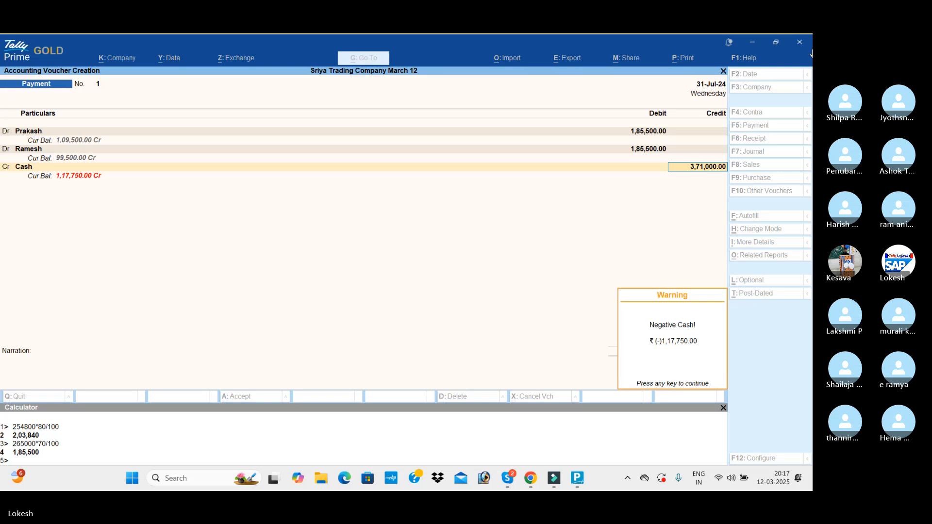
key(alt+Tab)
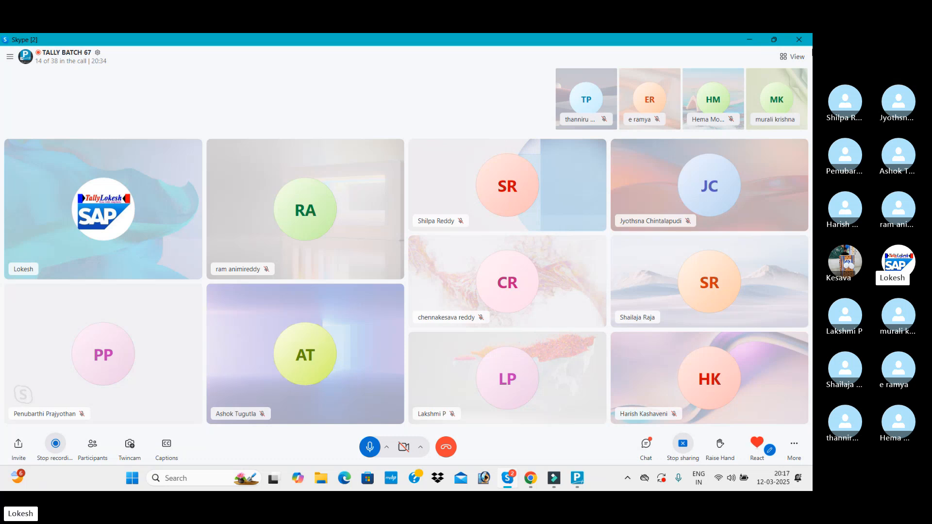
key(alt+Tab)
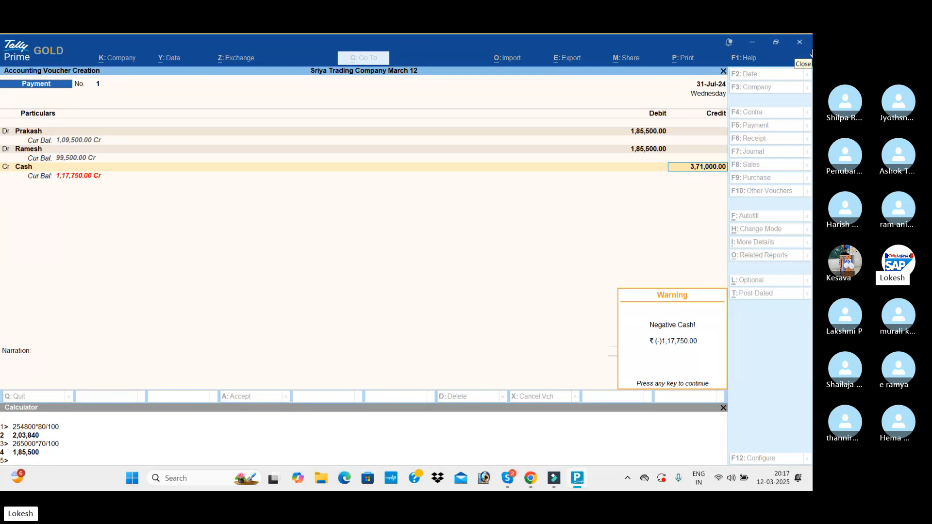
key(Return)
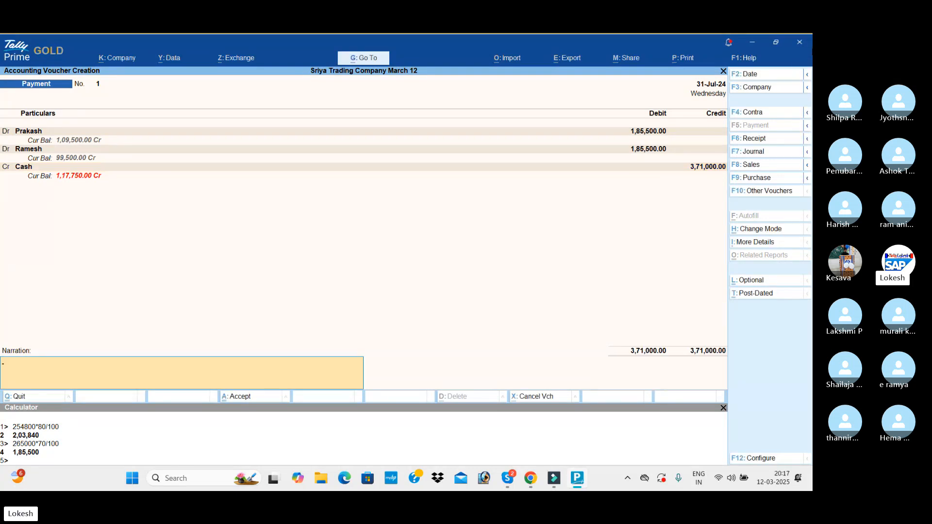
key(Return)
key(Return)
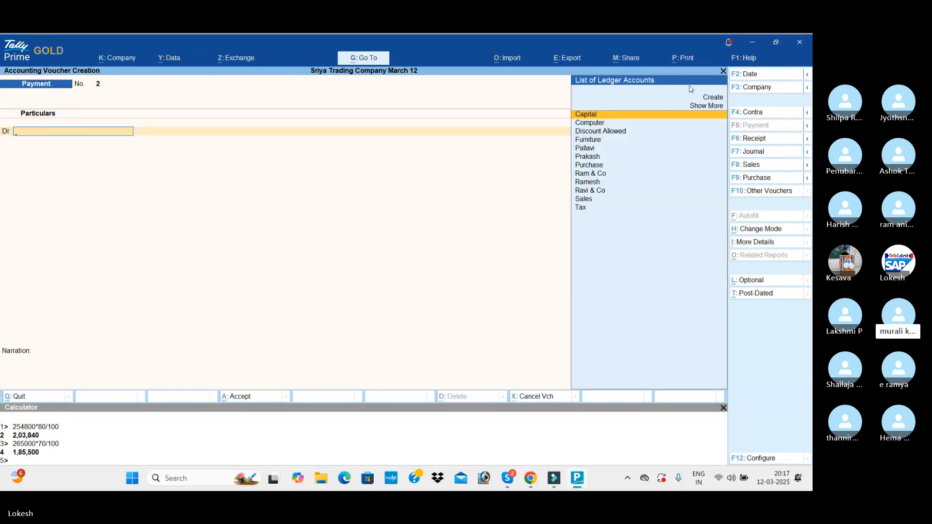
Close the calculator and start a contra voucher that credits Cash with 2,500
click(324, 443)
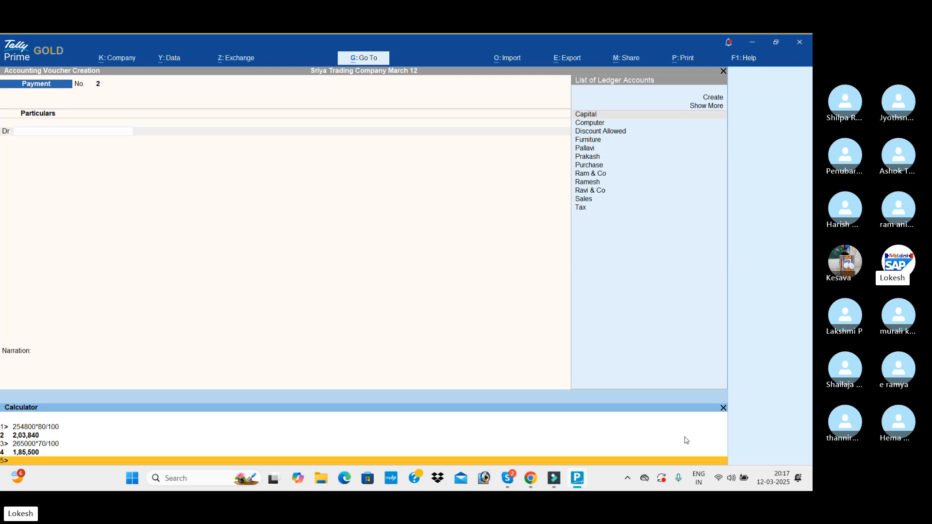
click(723, 409)
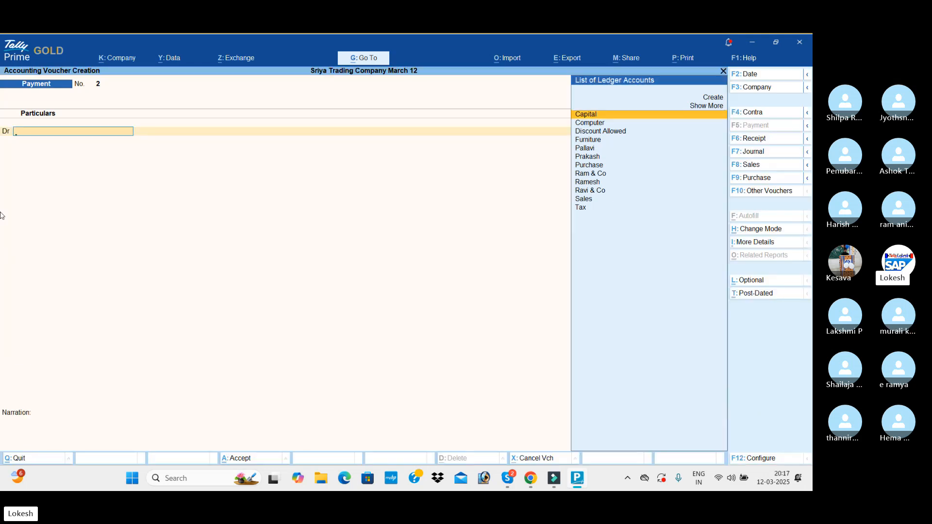
click(774, 116)
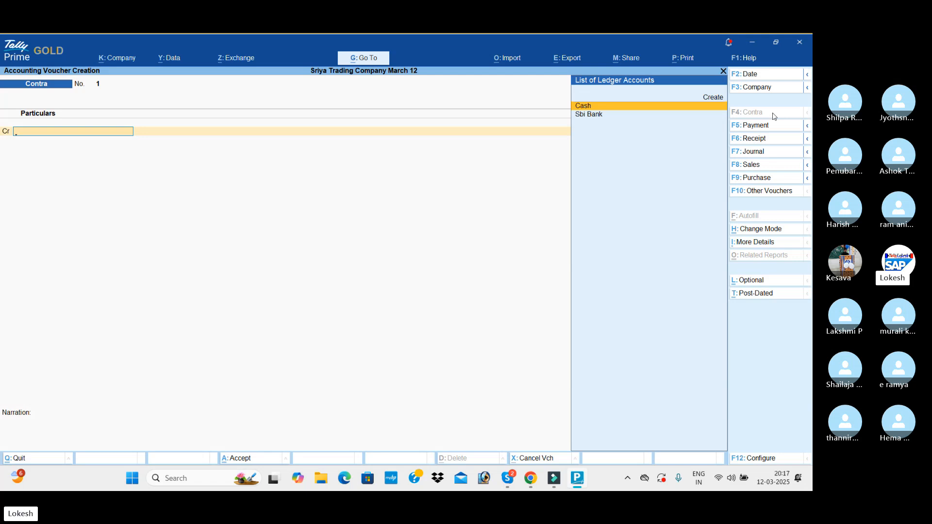
key(Return)
text(2,)
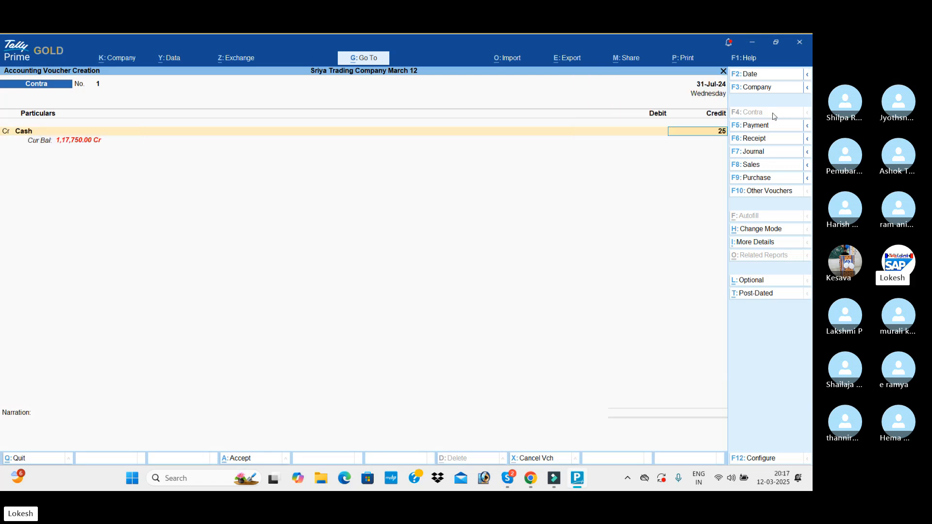
text(500)
key(Return)
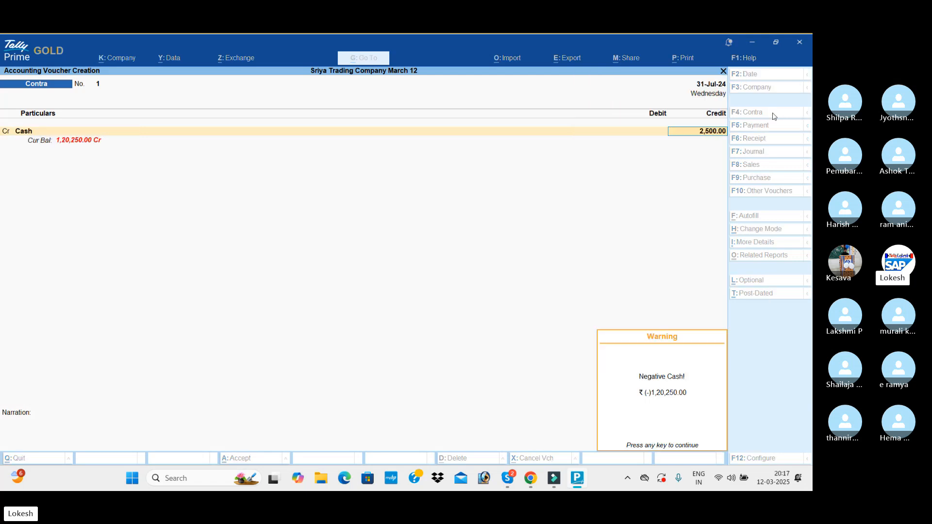
key(Return)
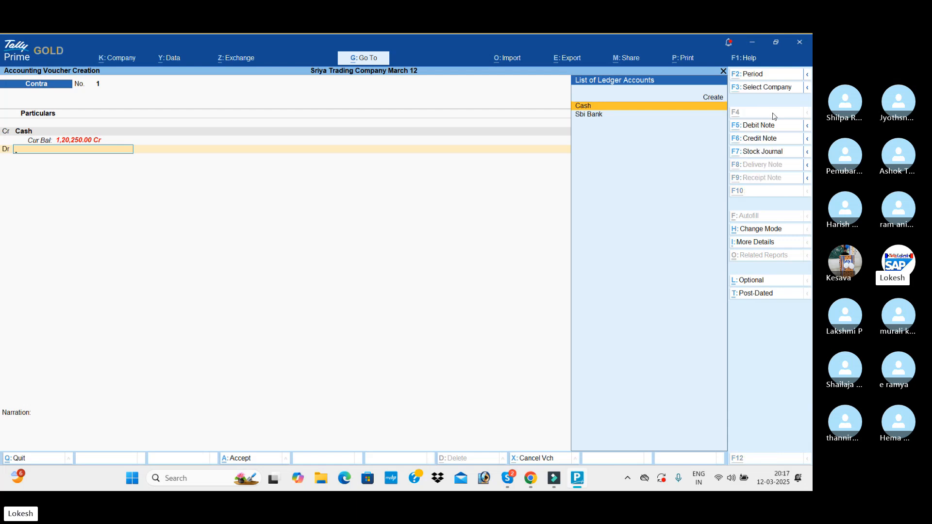
Create a Petty Cash ledger under Cash-in-Hand as the 2,500 debit line and save contra voucher 1
key(alt+c)
text(Petty Cash)
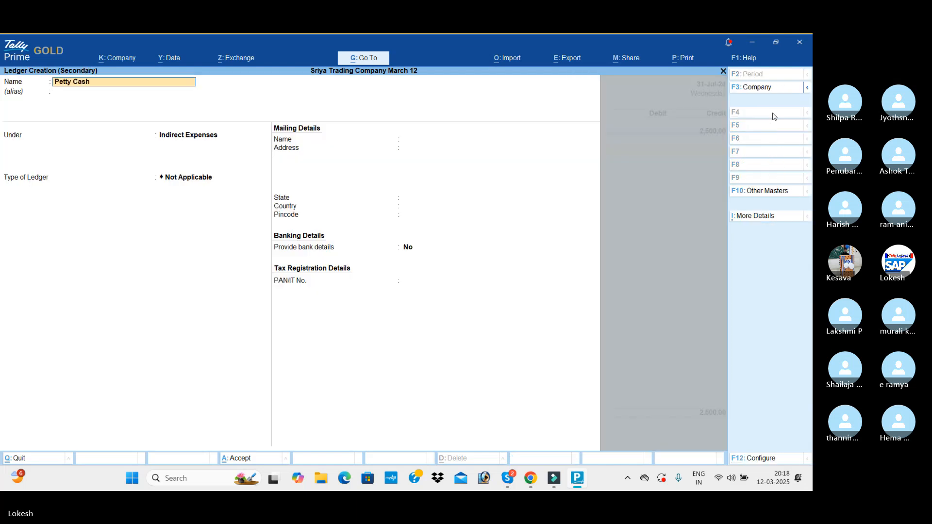
key(Return)
key(Return)
text(cash)
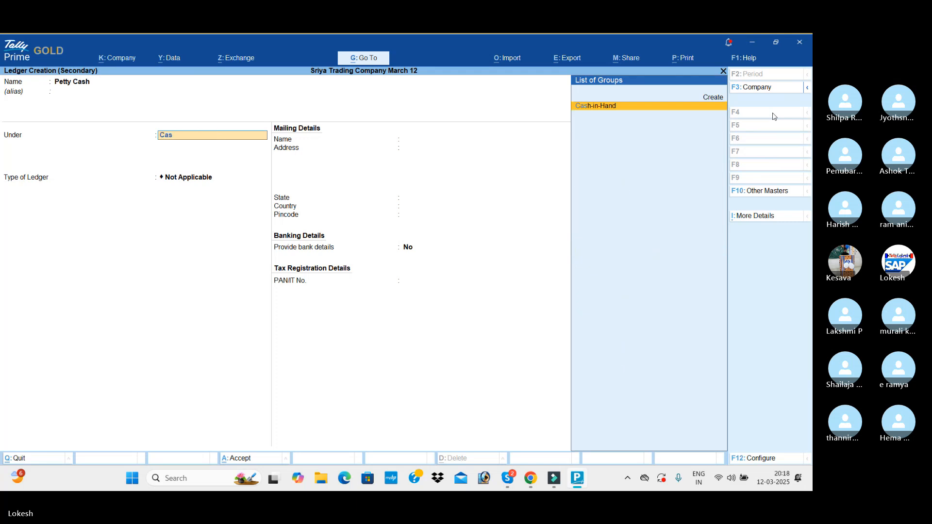
key(Return)
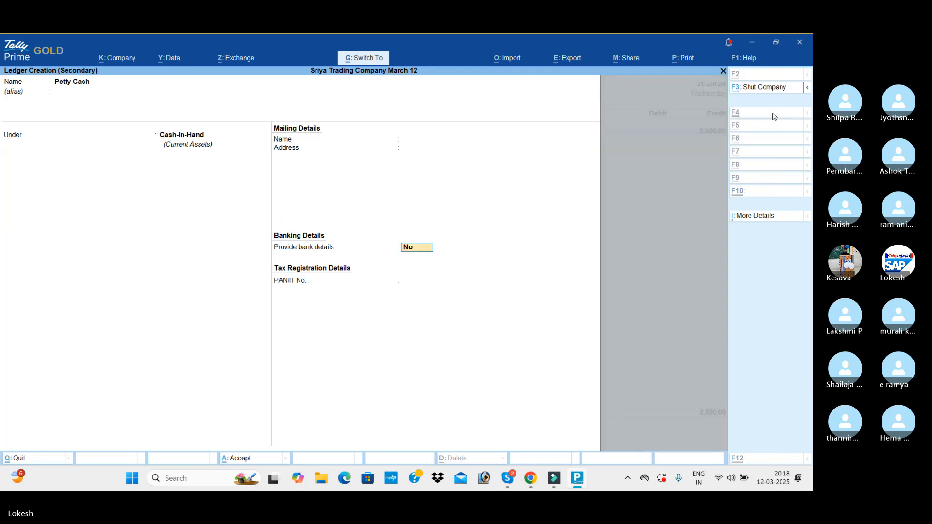
key(ctrl+a)
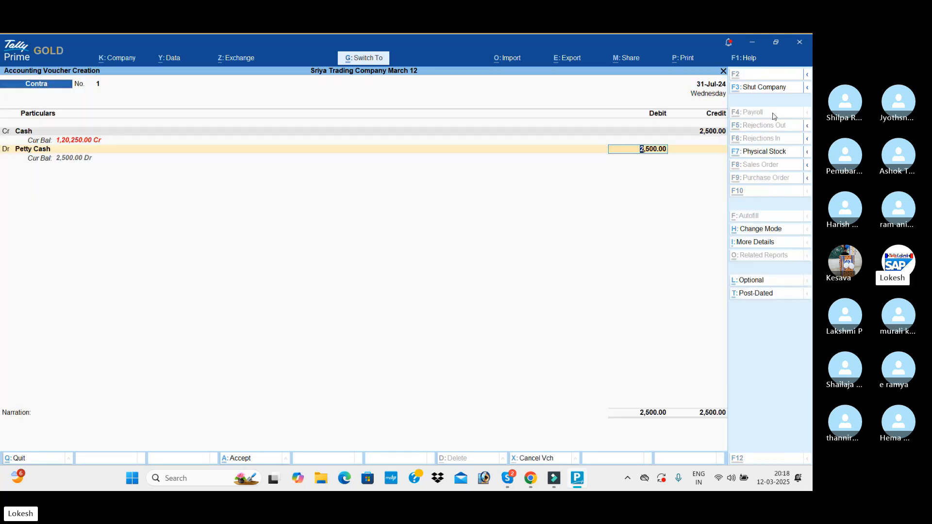
key(ctrl+a)
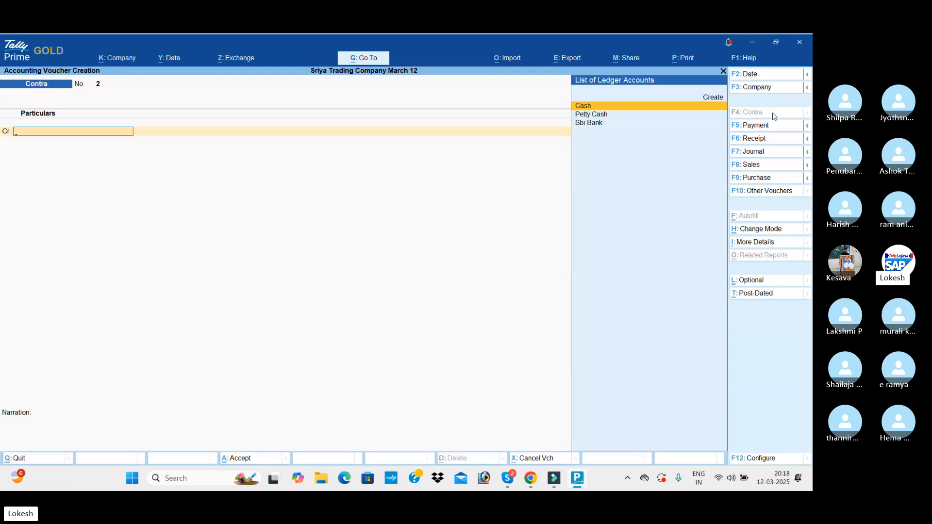
Start a payment voucher and create a Salaries ledger under Indirect Expenses as its 15,000 debit line
click(774, 128)
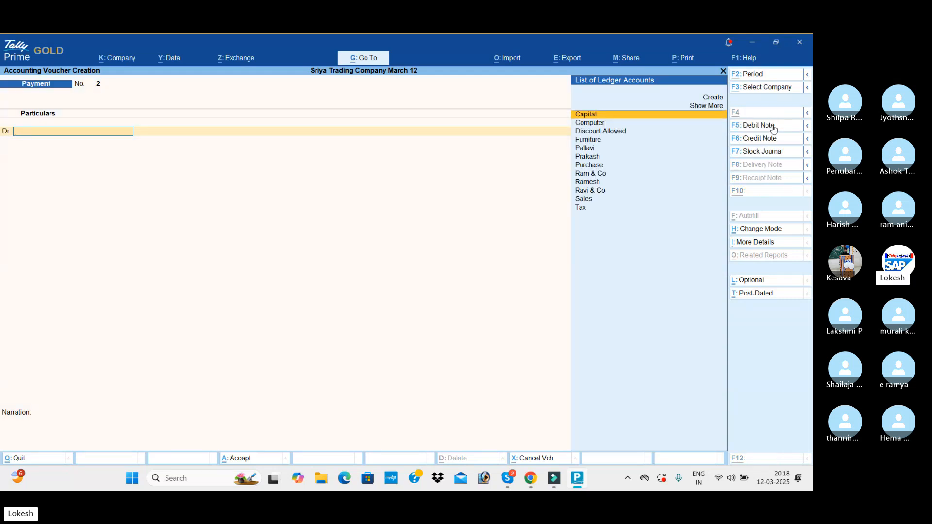
key(alt+c)
text(Sa)
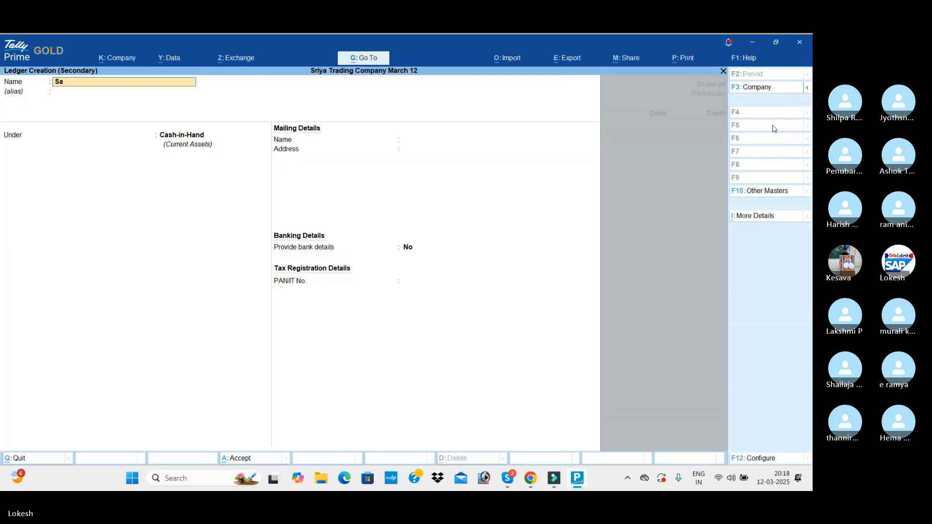
text(laries)
key(Return)
text(In)
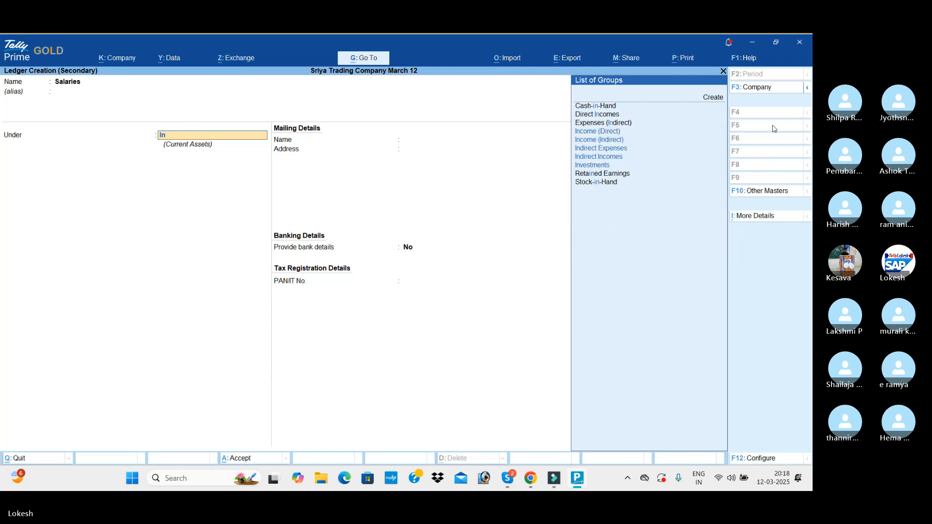
text(d)
key(Return)
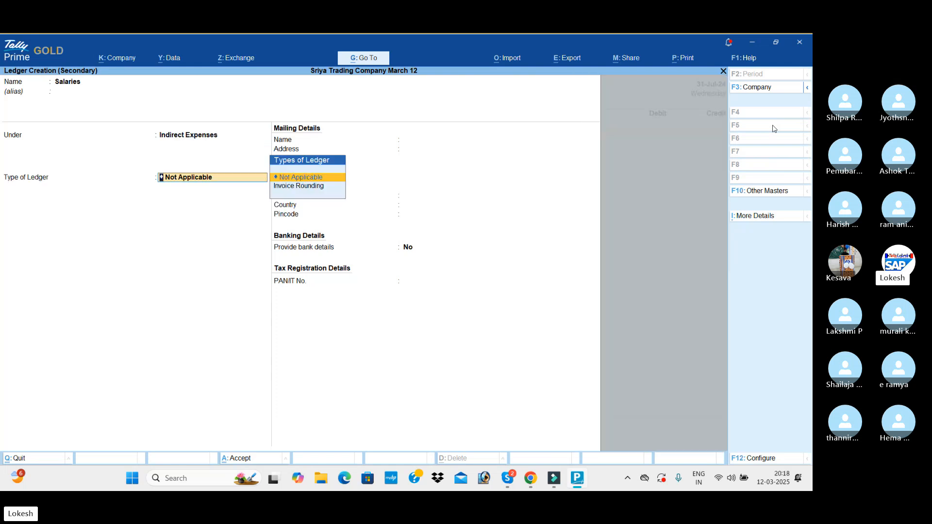
key(ctrl+a)
text(15000)
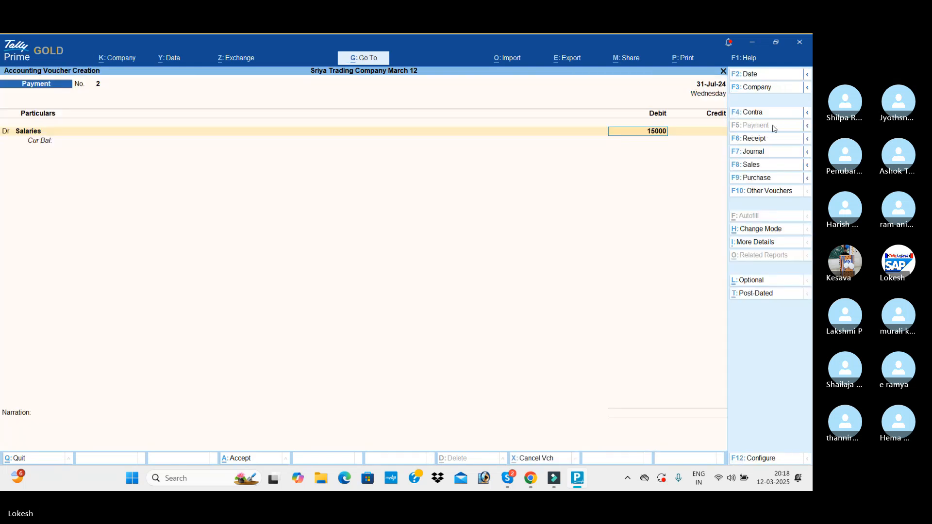
key(Return)
key(Return)
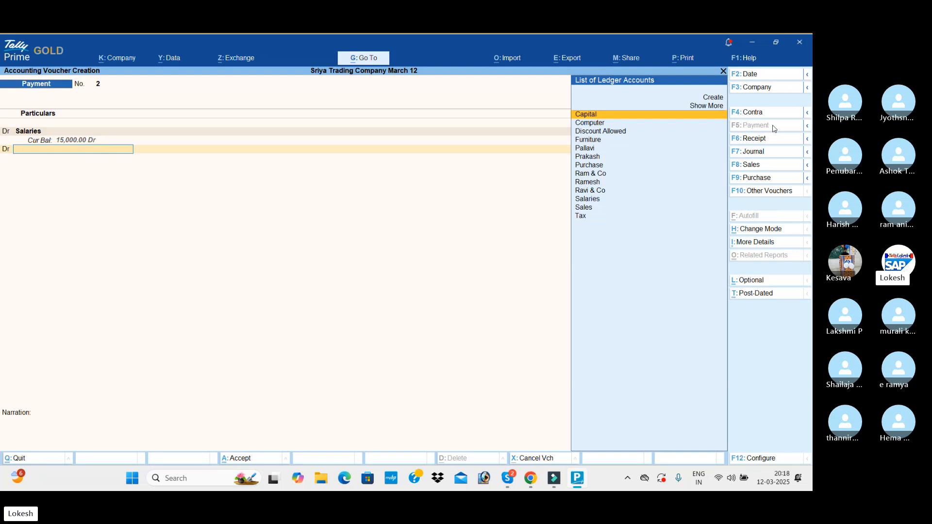
Create a Wages ledger under Direct Expenses and debit it with 10,000 on the payment voucher
key(alt+c)
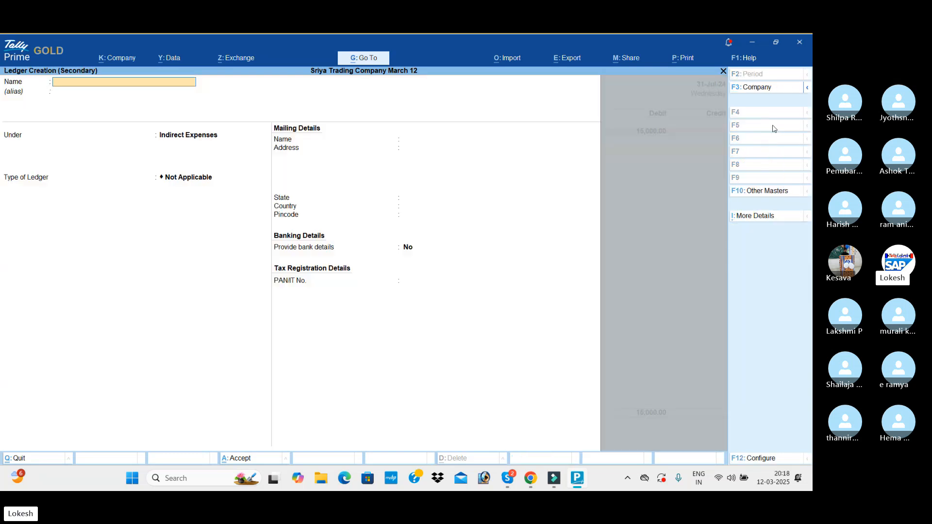
text(Wages)
key(Return)
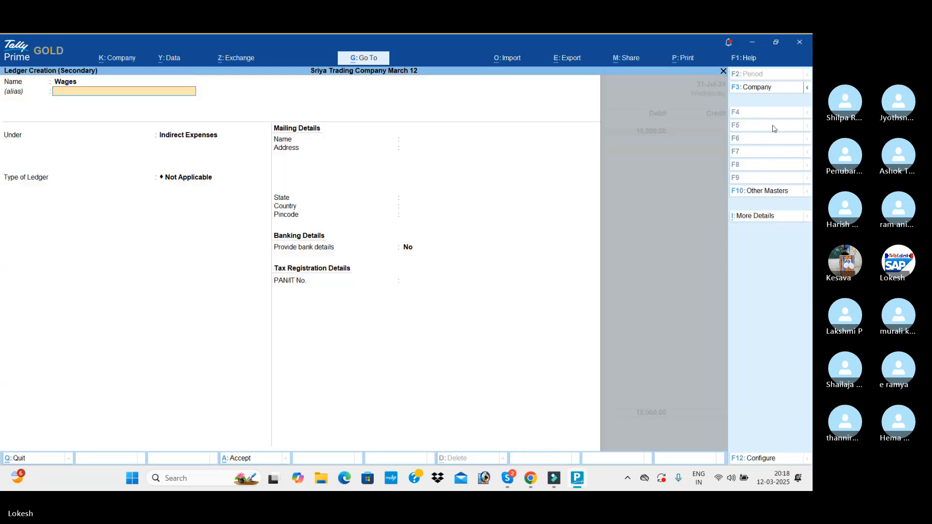
key(Return)
text(dir)
key(Return)
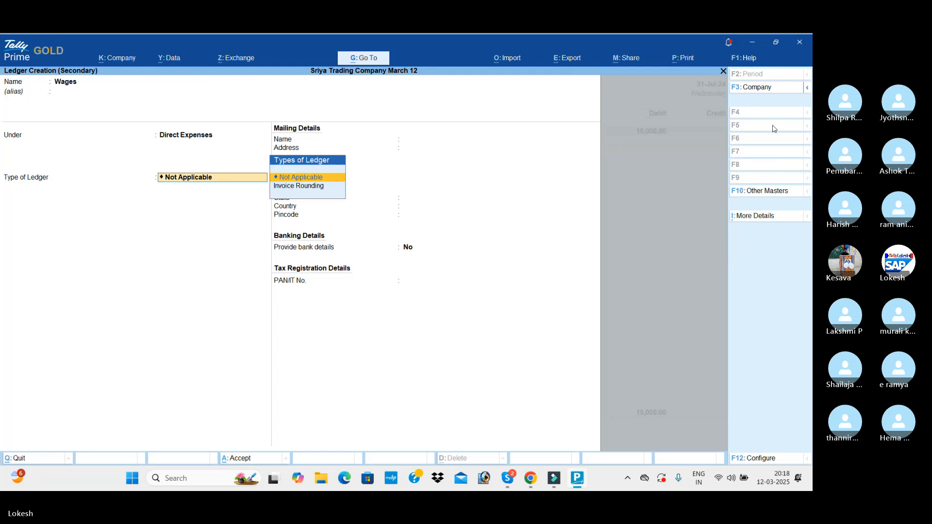
key(ctrl+a)
text(10000)
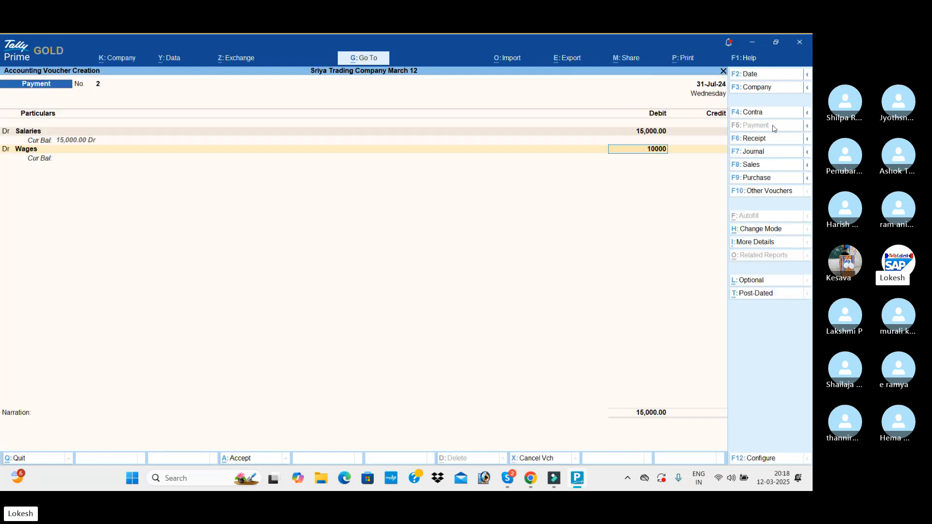
key(Return)
Create an Electricity Bill ledger under Indirect Expenses and debit it with 7,000 on the payment voucher
key(alt+c)
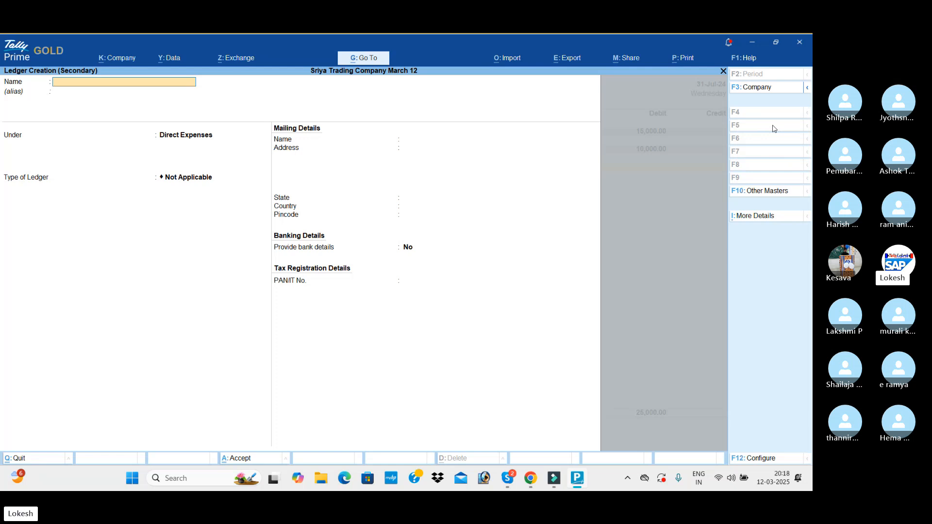
text(Electricit)
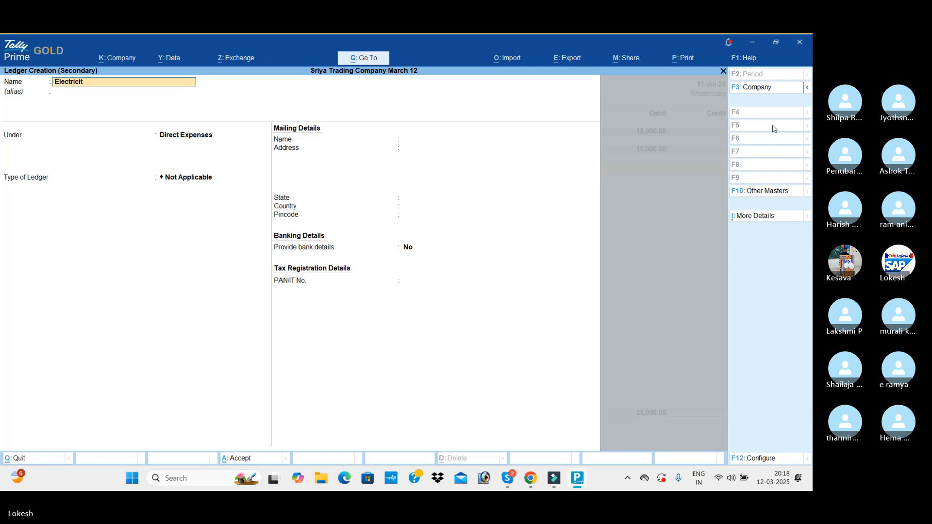
text(y Bill)
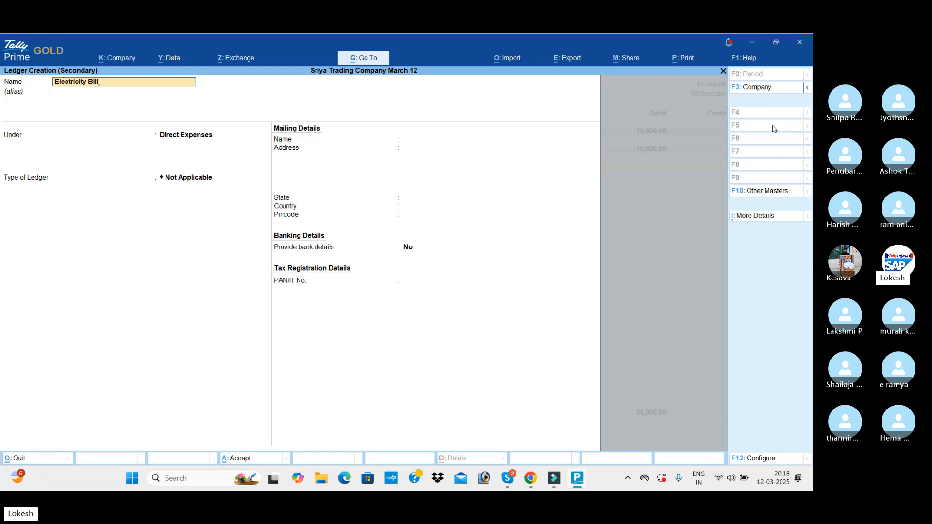
key(Return)
text(Ind)
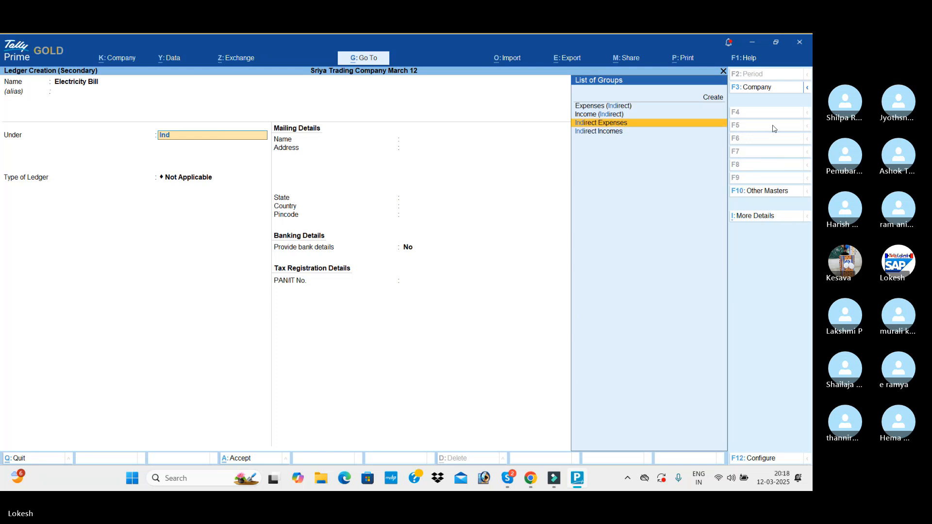
key(Return)
key(ctrl+a)
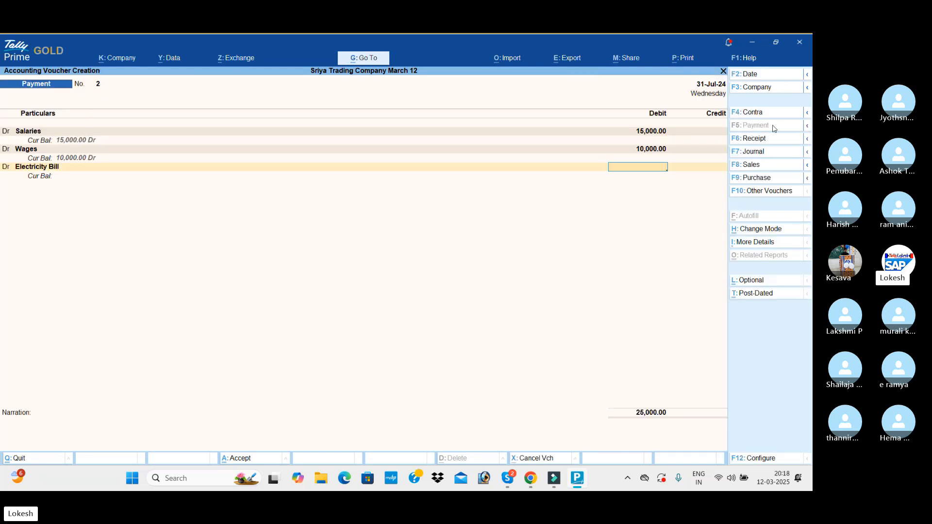
text(7000)
key(Return)
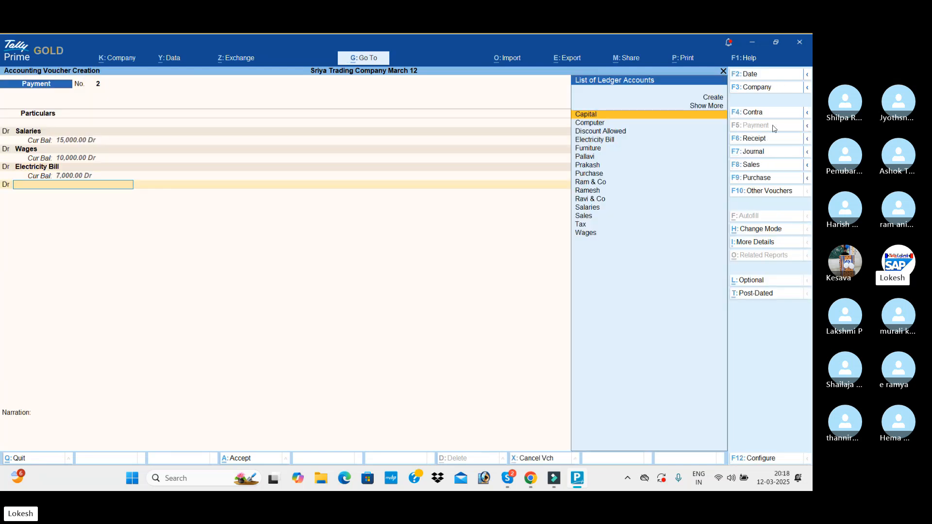
Create a Tele Bill ledger under Indirect Expenses and debit it with 3,000 on the payment voucher
key(alt+c)
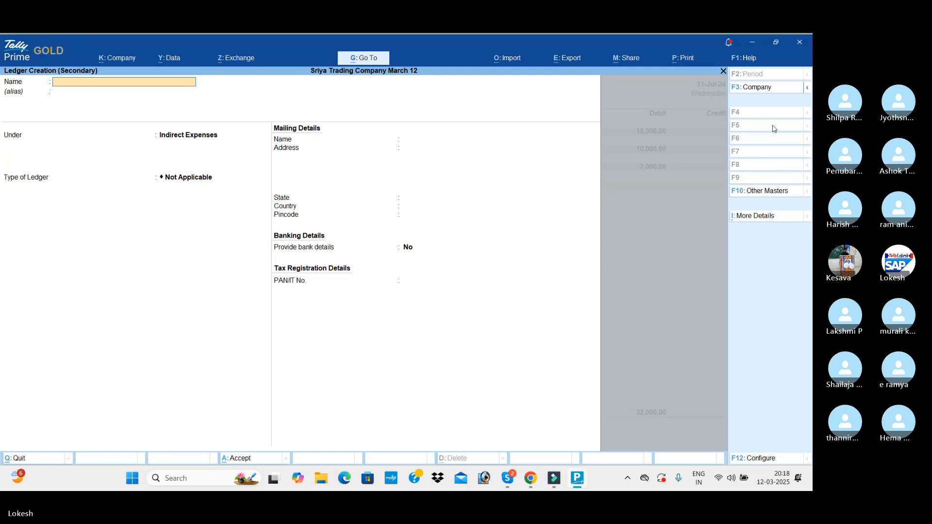
text(Tele)
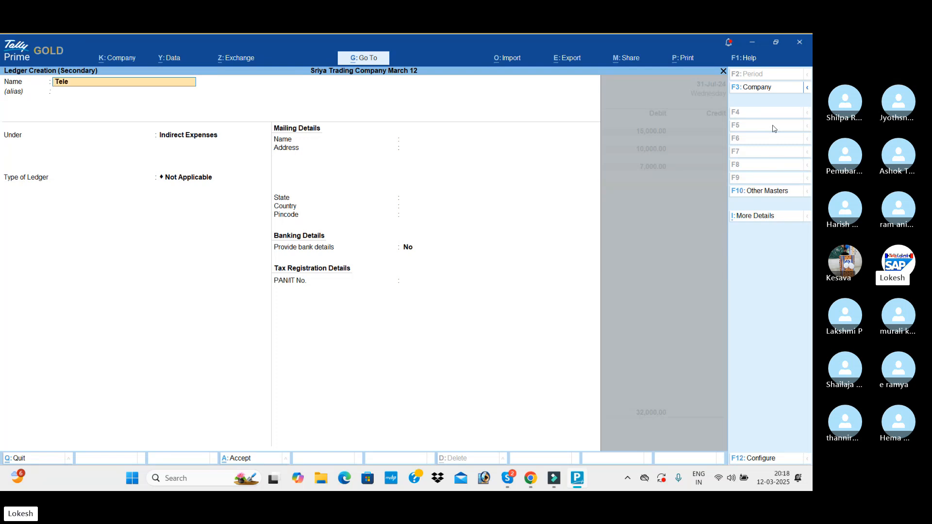
text( Bill)
key(Return)
key(Return)
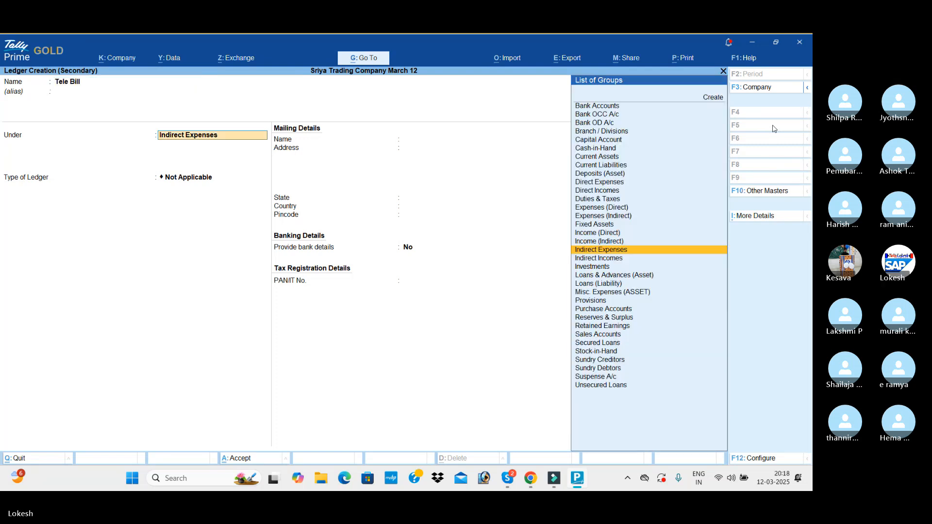
key(ctrl+a)
text(3000)
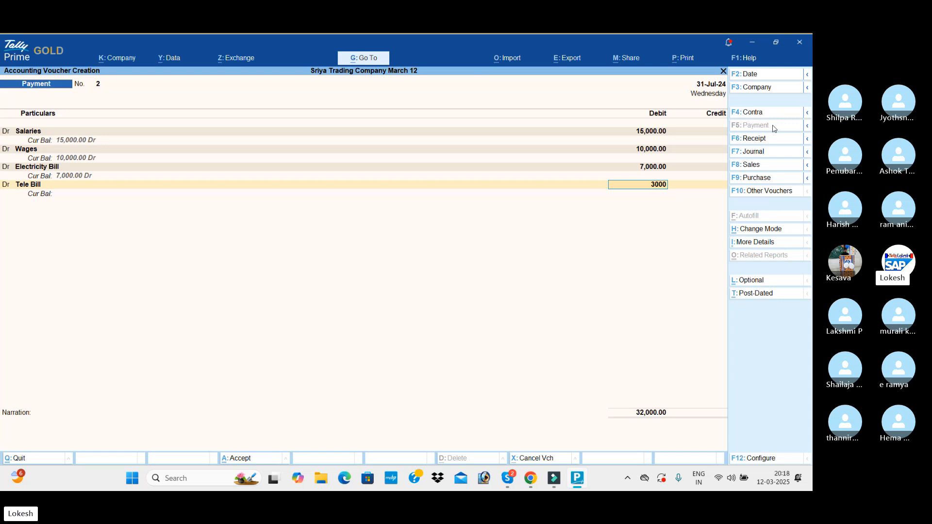
key(Return)
Add a debit line of 5,000 for a new ledger named Carraige Inwards under Direct Expenses
text(d)
key(Return)
key(alt+c)
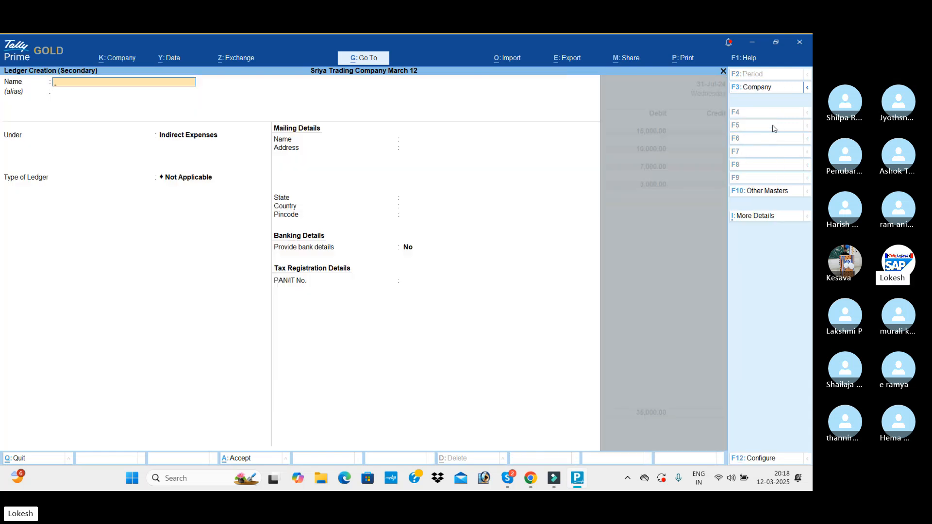
text(Carrai)
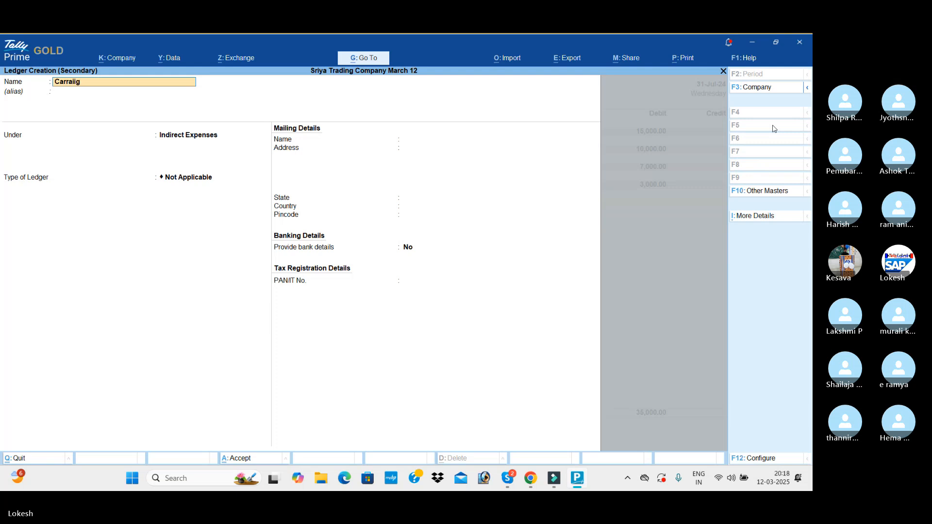
text(ge inwards)
key(Return)
text(Dir)
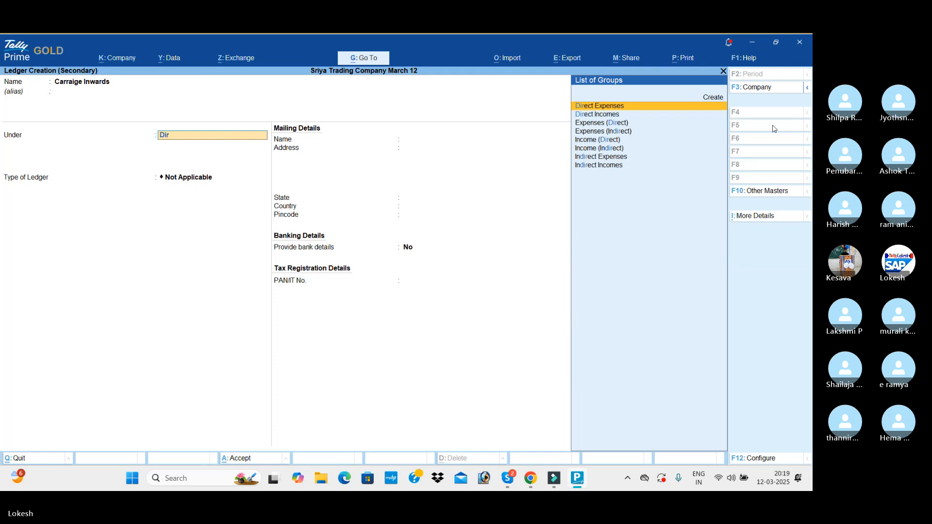
key(Return)
key(ctrl+a)
text(5000)
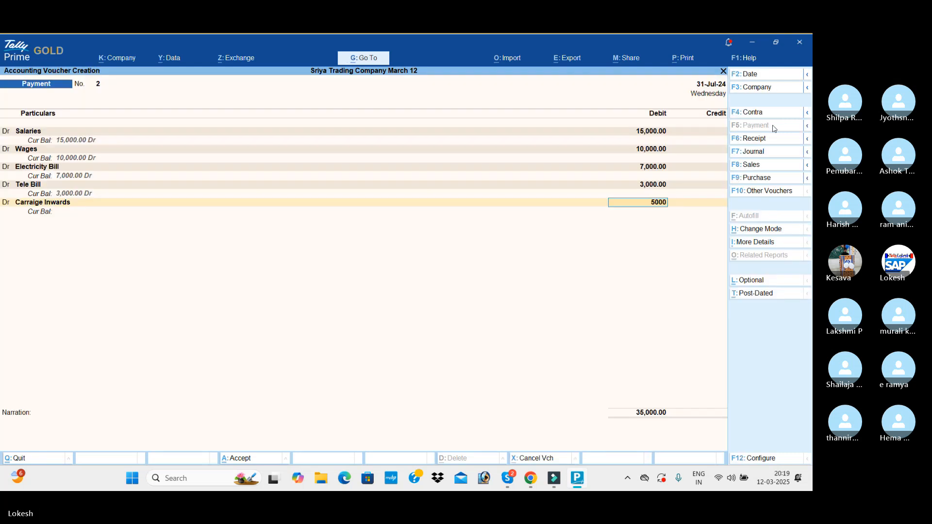
key(Return)
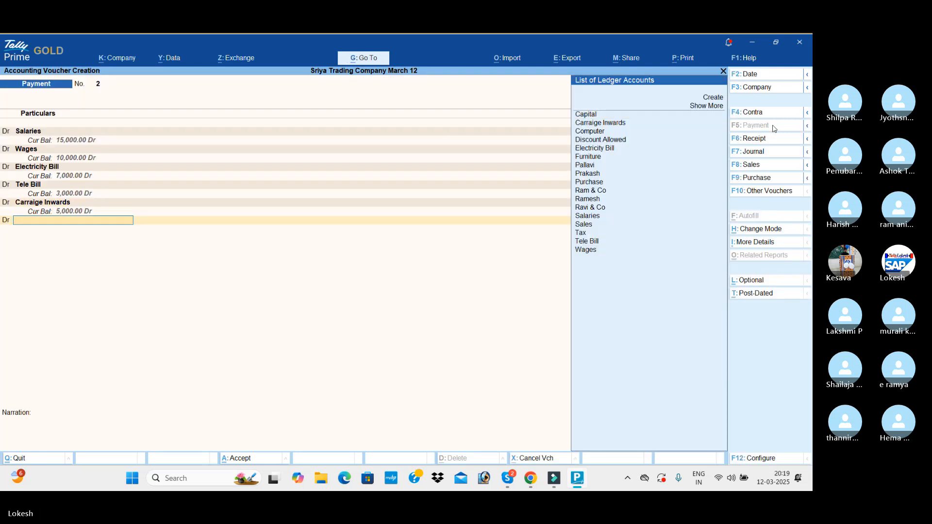
Add a debit line of 4,000 for a new ledger named Carriage Outwards under Indirect Expenses
key(alt+c)
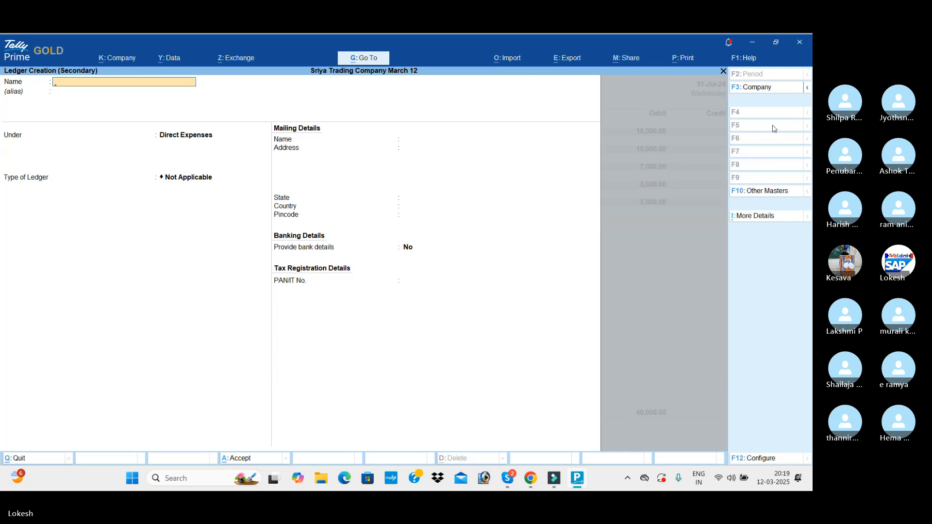
text(Carriage Outwards)
key(Return)
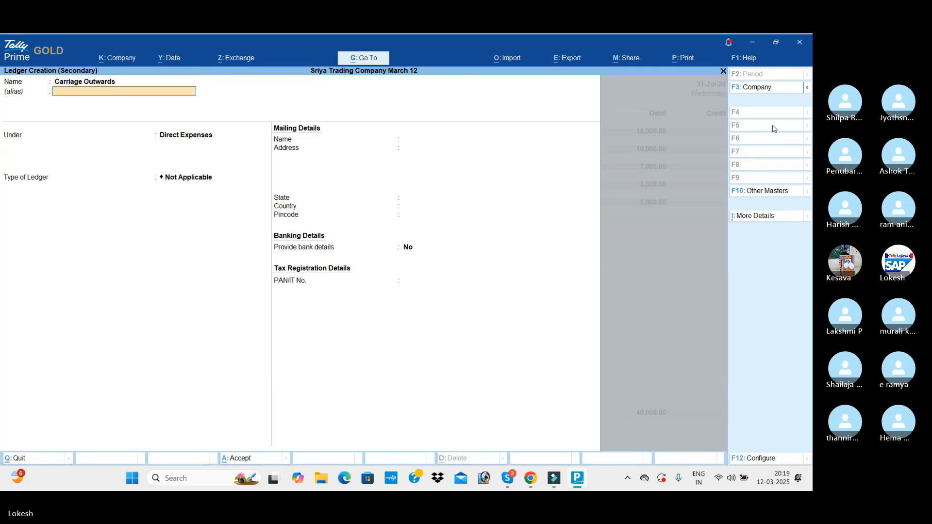
key(Return)
key(Down)
key(Return)
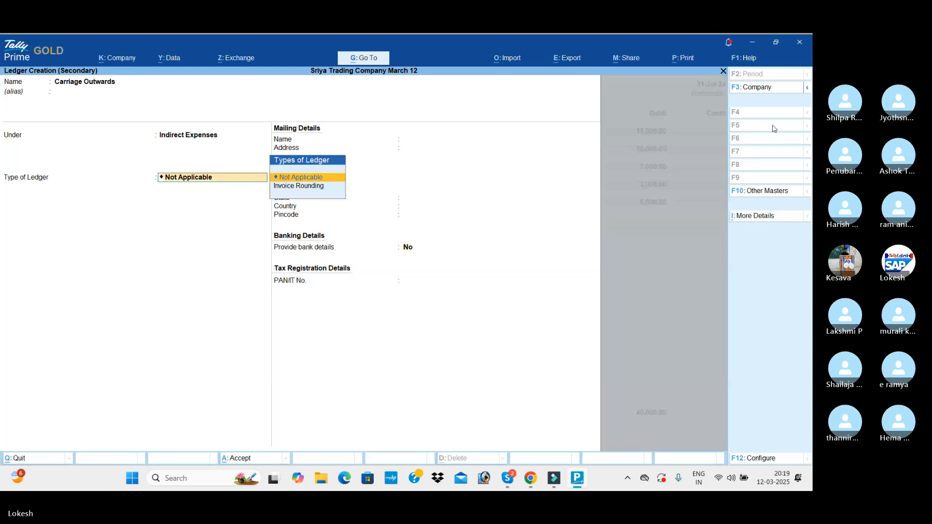
key(Return)
key(Return)
key(Return)
key(Return)
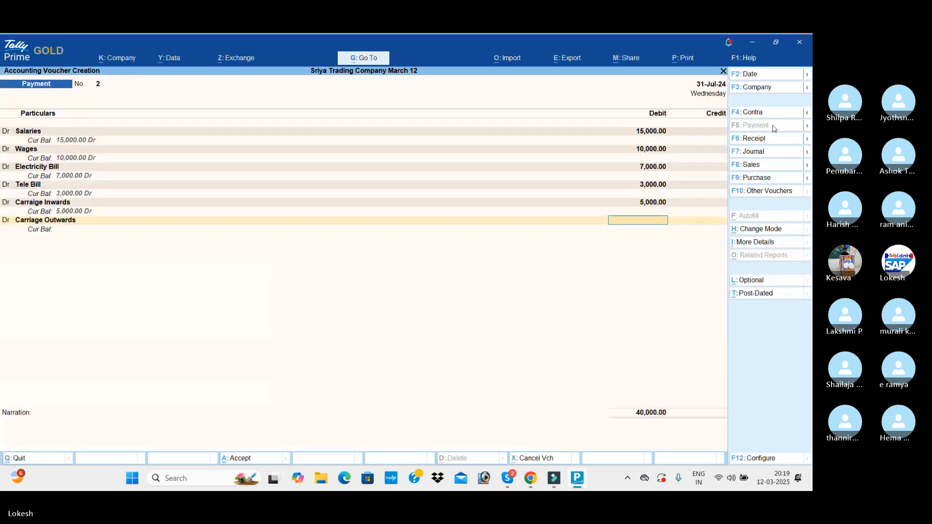
text(4000)
key(Return)
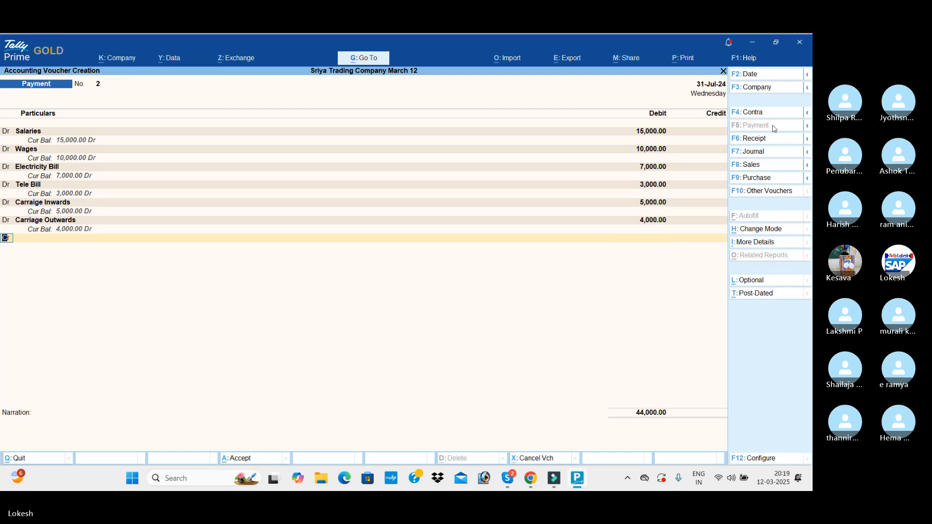
Credit Cash with 44,000, save payment voucher 2 without a narration, and return to the Gateway of Tally
key(Return)
key(Down)
key(Down)
key(Down)
key(Return)
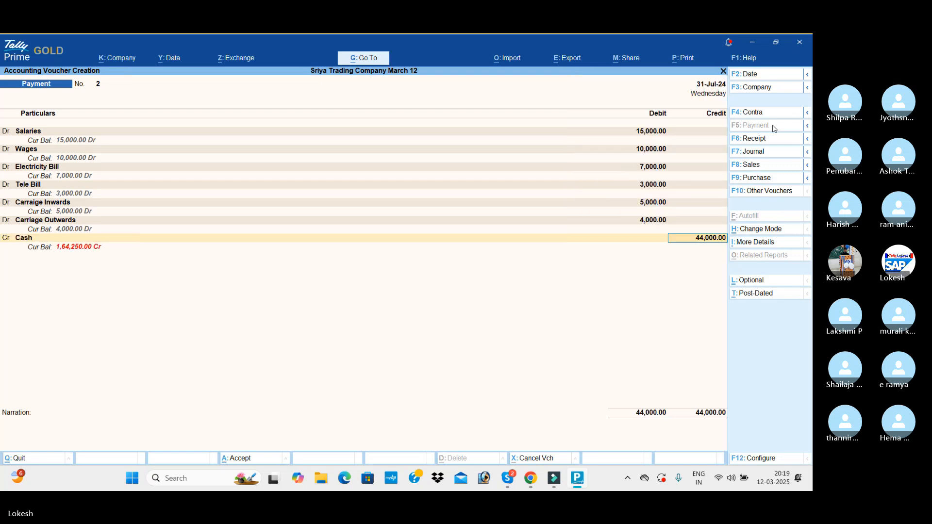
key(Return)
key(Return)
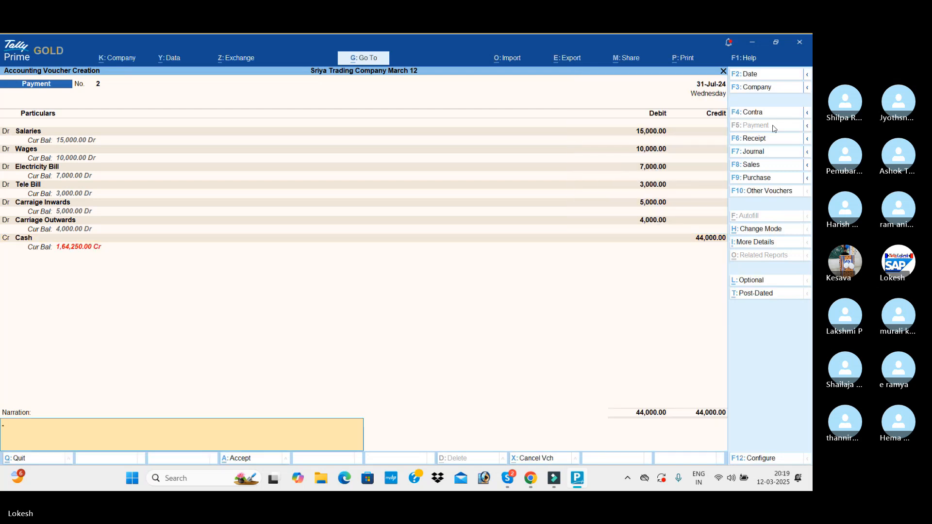
key(Return)
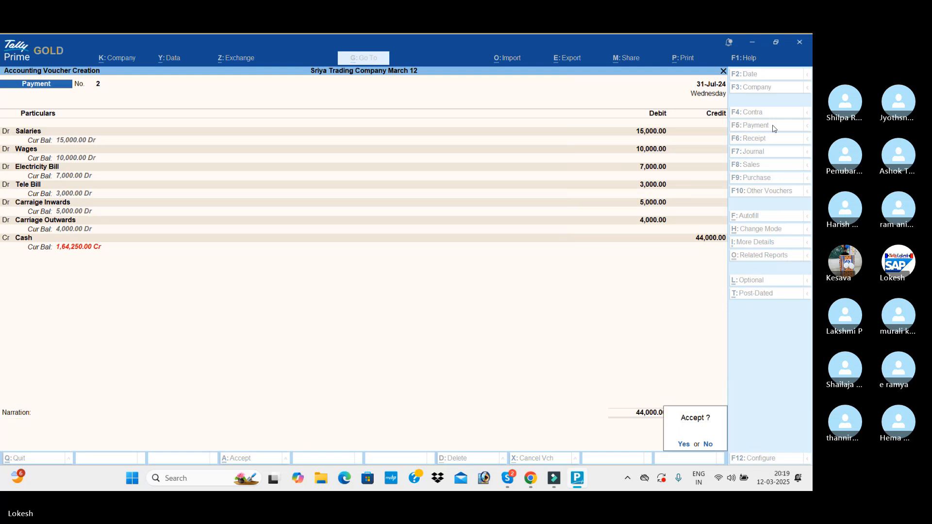
key(Return)
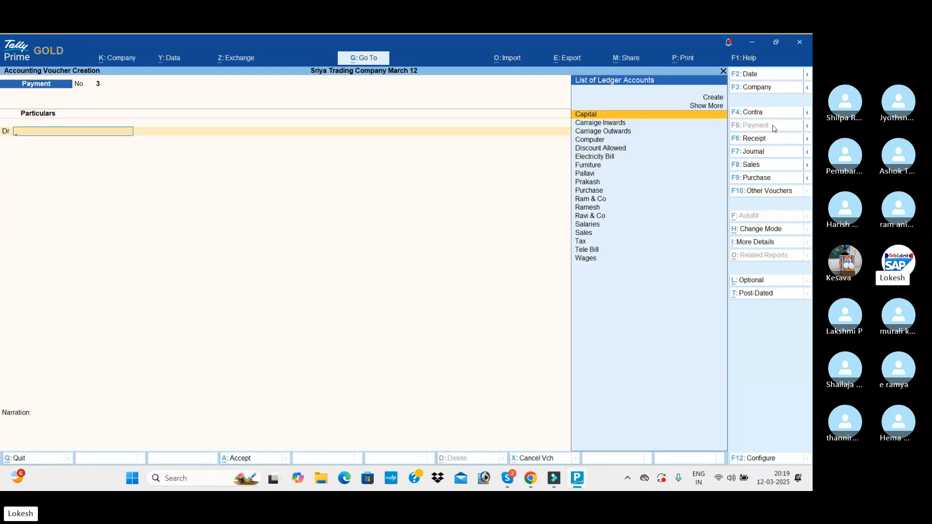
key(Escape)
key(Return)
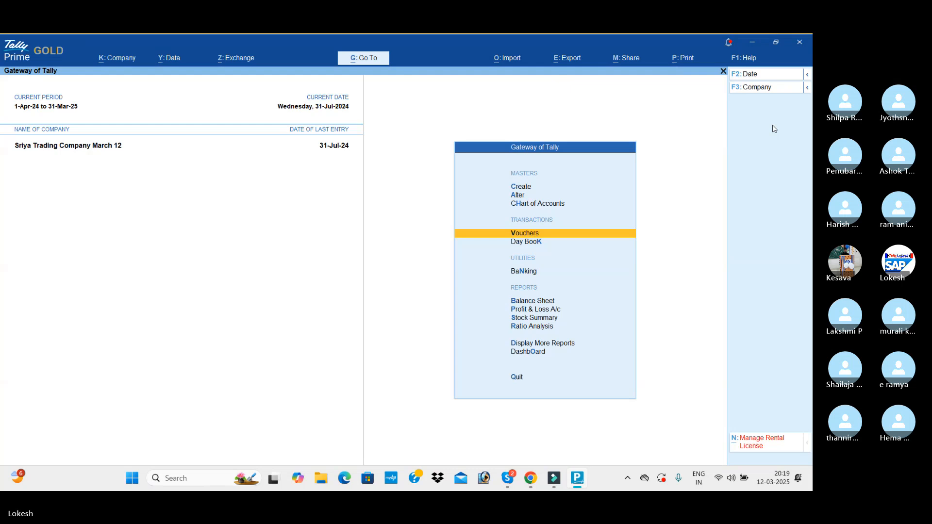
Open the Day Book and clear both period dates to list the company's vouchers from the start of the year
key(Return)
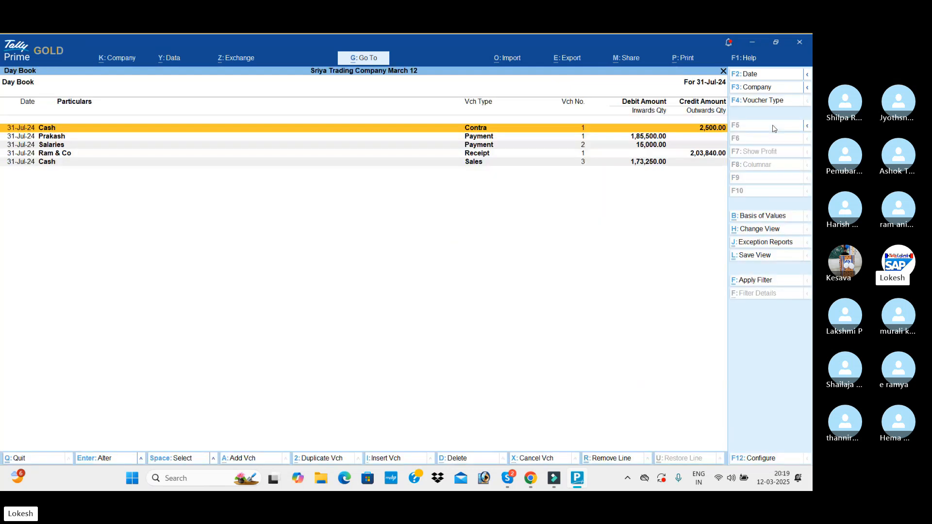
key(F2)
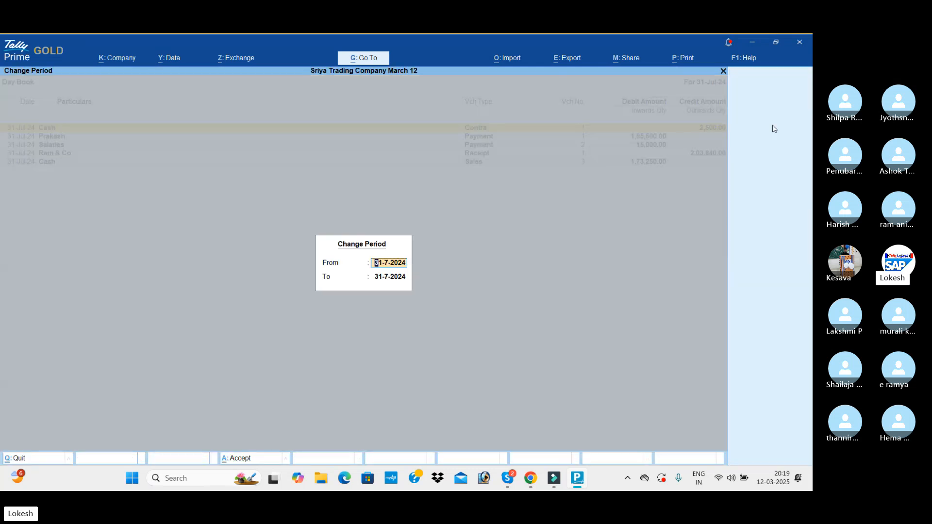
key(BackSpace)
key(Return)
key(BackSpace)
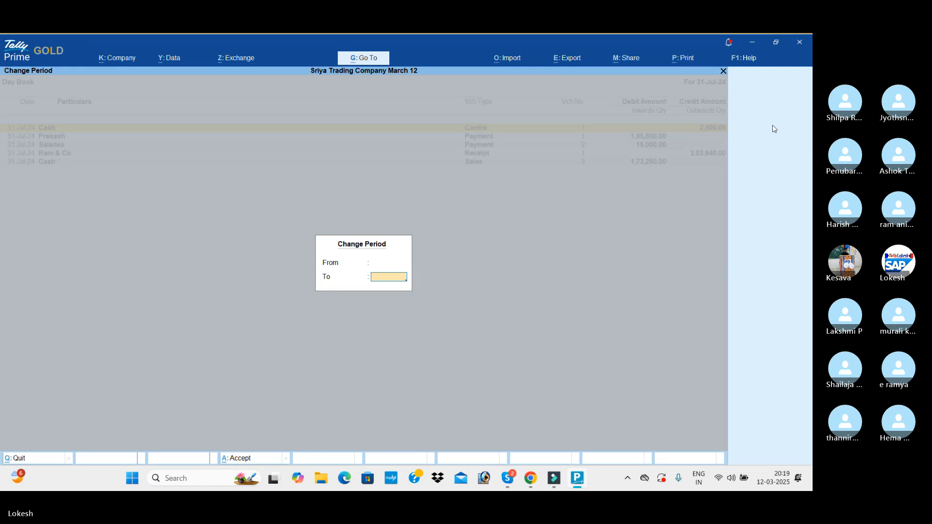
key(Return)
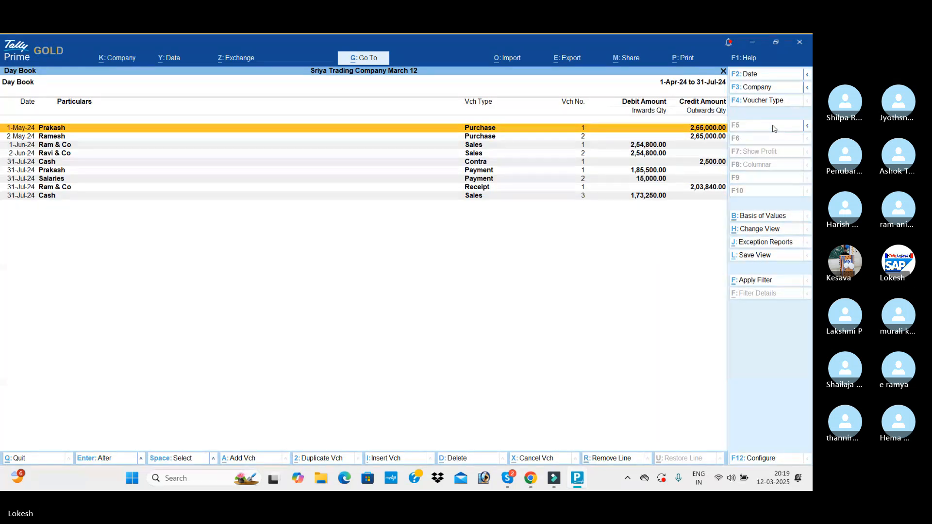
Close the Day Book and open the Profit & Loss A/c in detailed format
key(Escape)
key(Down)
key(Down)
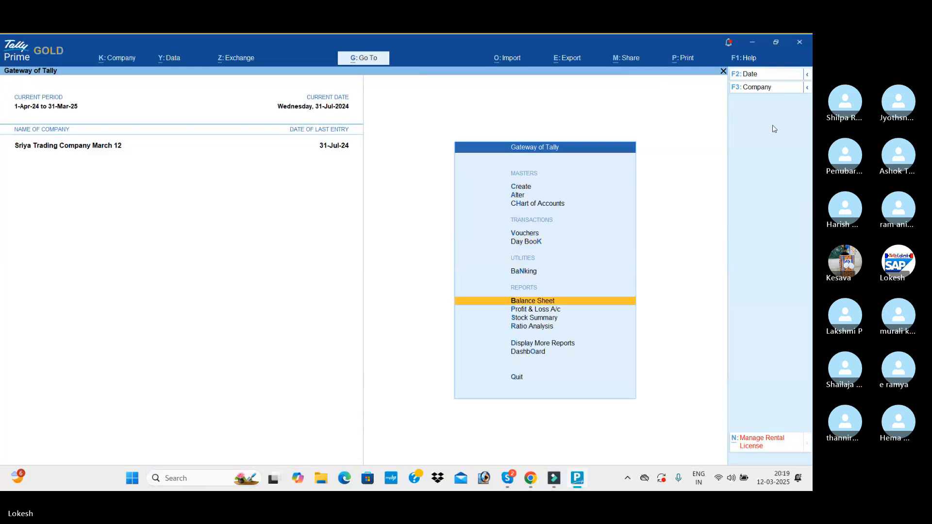
key(Down)
key(Return)
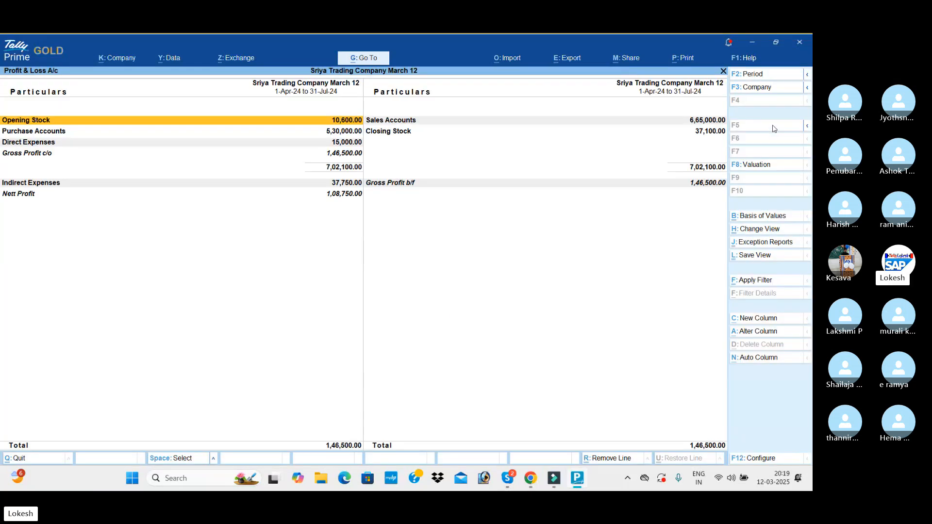
key(alt+F5)
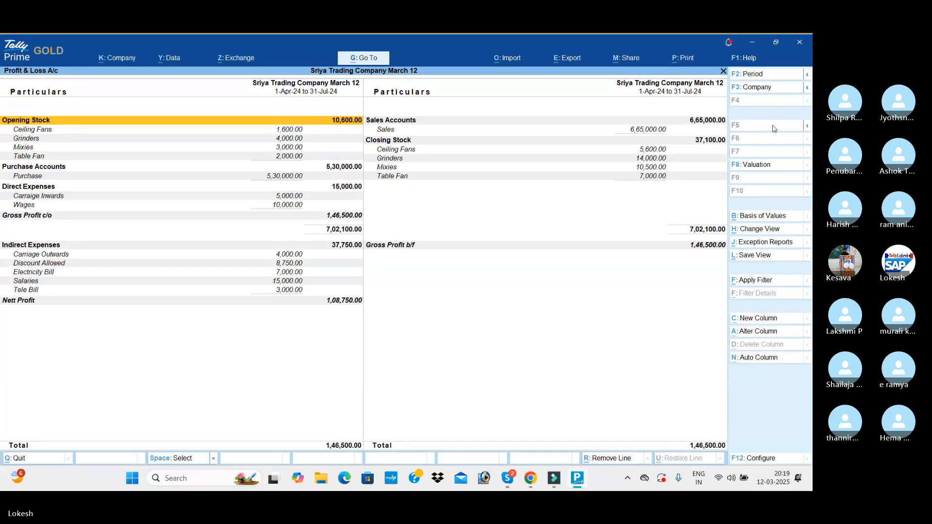
Examine the Profit & Loss lines from Opening Stock down to Nett Profit and close the report
key(Down)
key(Down)
key(Down)
key(Down)
key(Down)
key(Down)
key(Down)
key(Down)
key(Down)
key(Down)
key(Down)
key(Down)
key(Down)
key(Down)
key(Down)
key(Down)
key(Down)
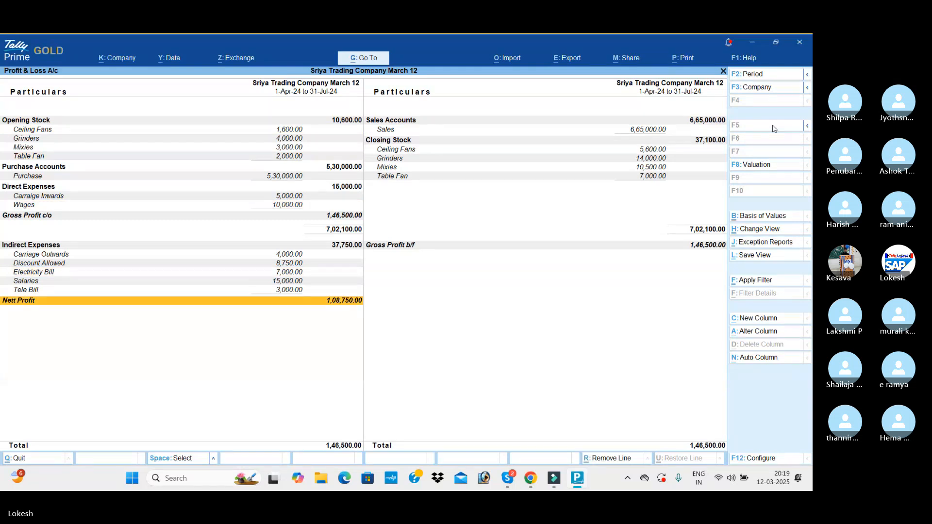
key(Escape)
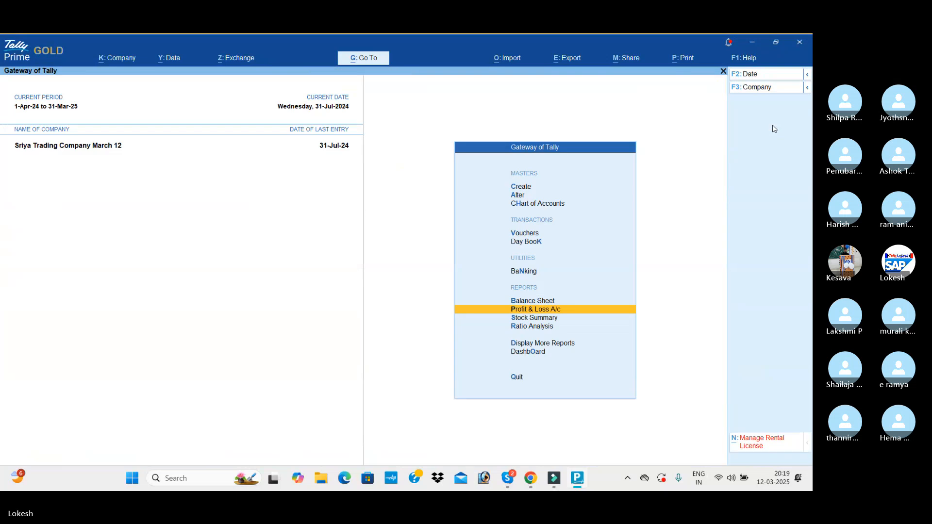
Open the Stock Summary and configure it to show Goods Inwards and Goods Outwards, keeping the other options
key(Down)
key(Return)
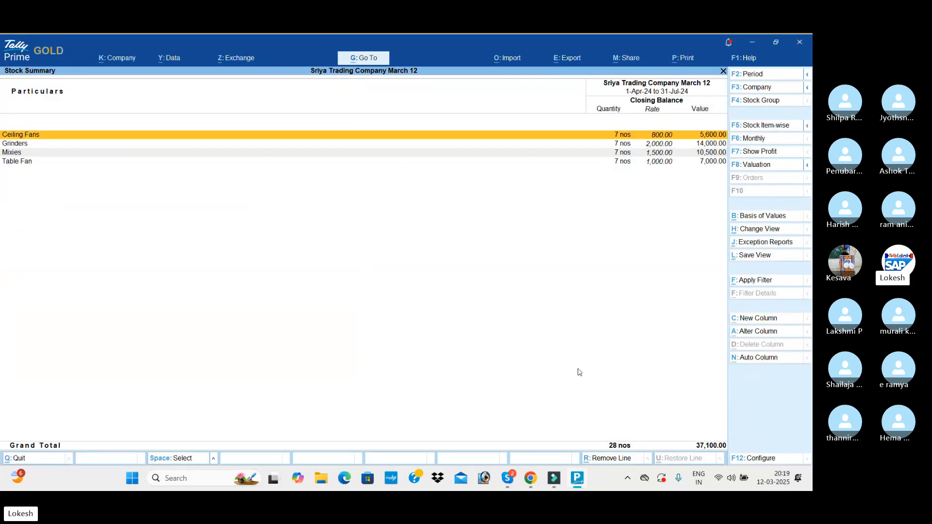
click(764, 463)
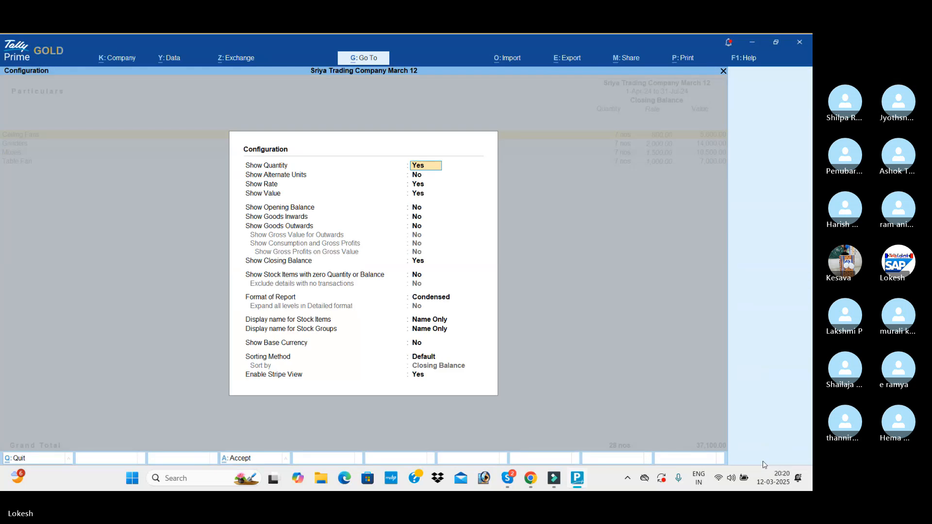
key(Down)
key(Down)
key(Down)
key(Down)
key(Down)
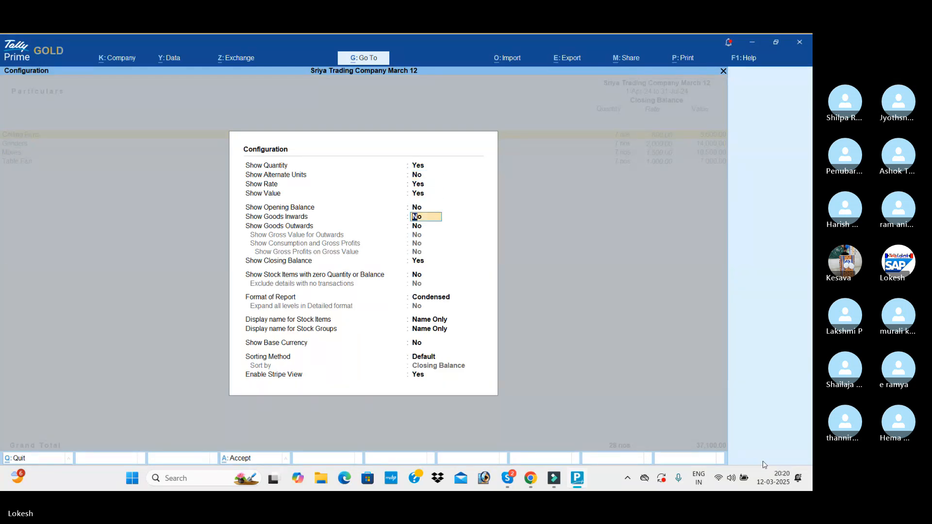
key(y)
key(y)
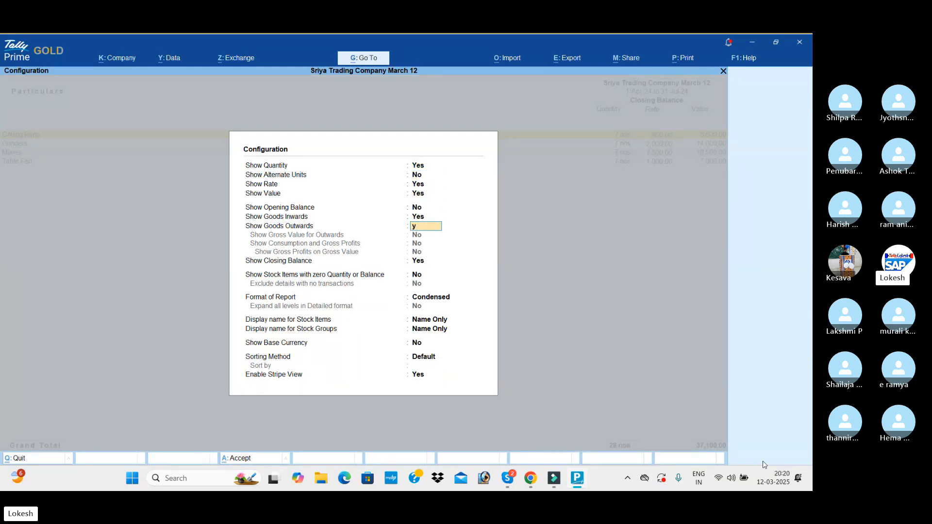
key(Down)
key(Down)
key(Down)
key(Down)
key(Return)
key(Return)
key(Return)
key(Return)
key(Return)
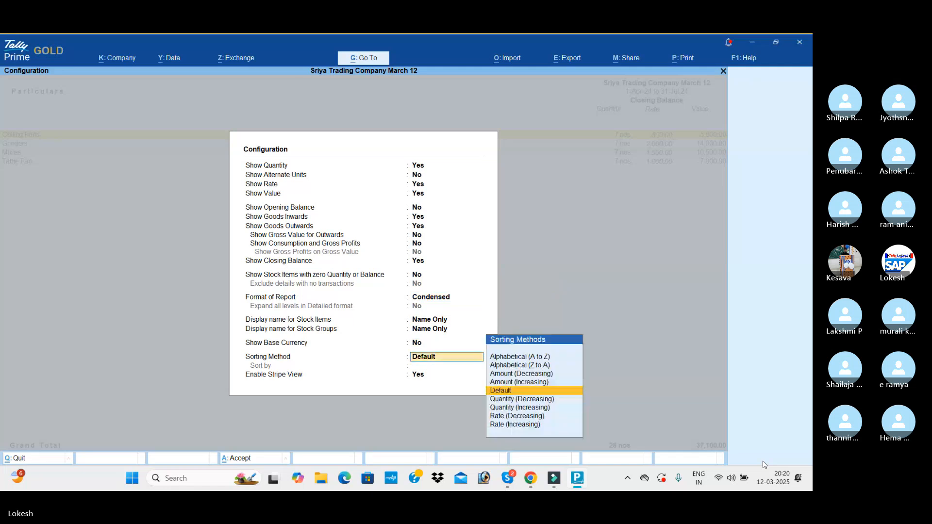
key(Return)
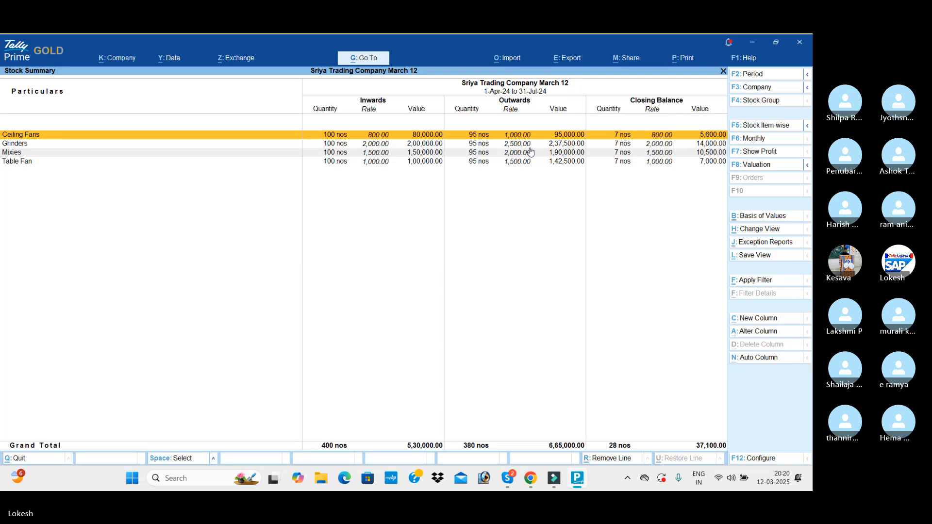
Set Show Opening Balance to Yes in the Stock Summary configuration and accept it
click(772, 458)
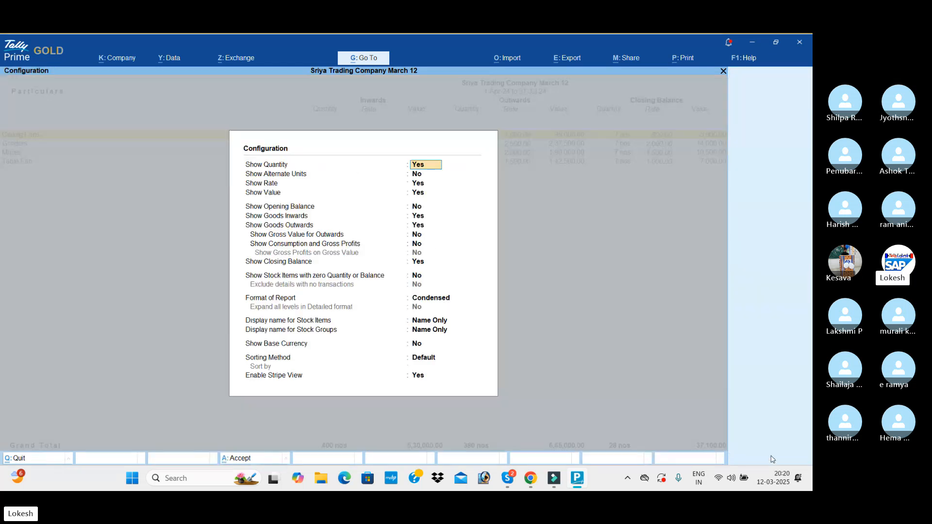
click(426, 208)
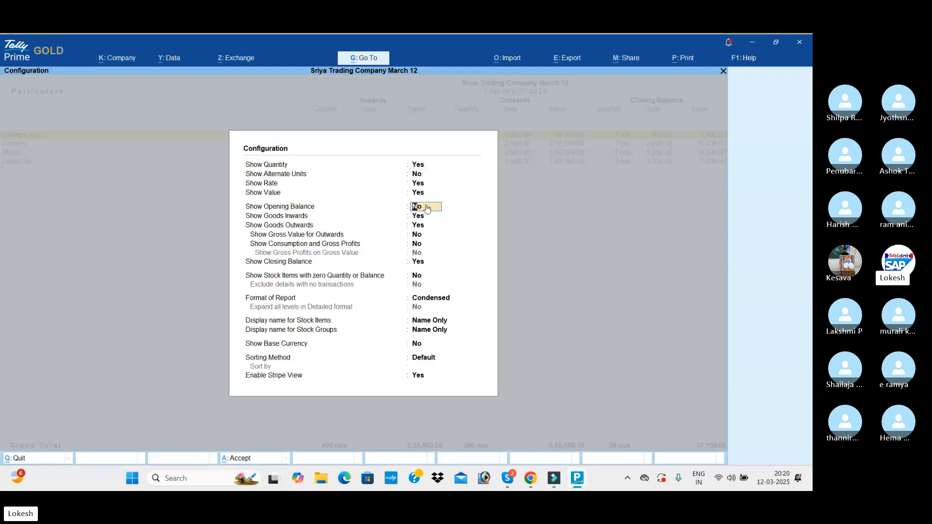
key(y)
key(Return)
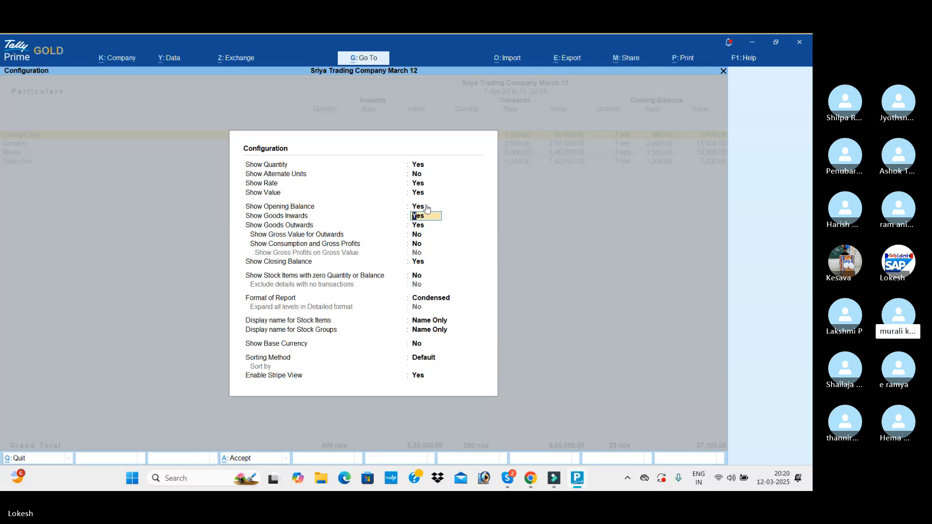
key(ctrl+a)
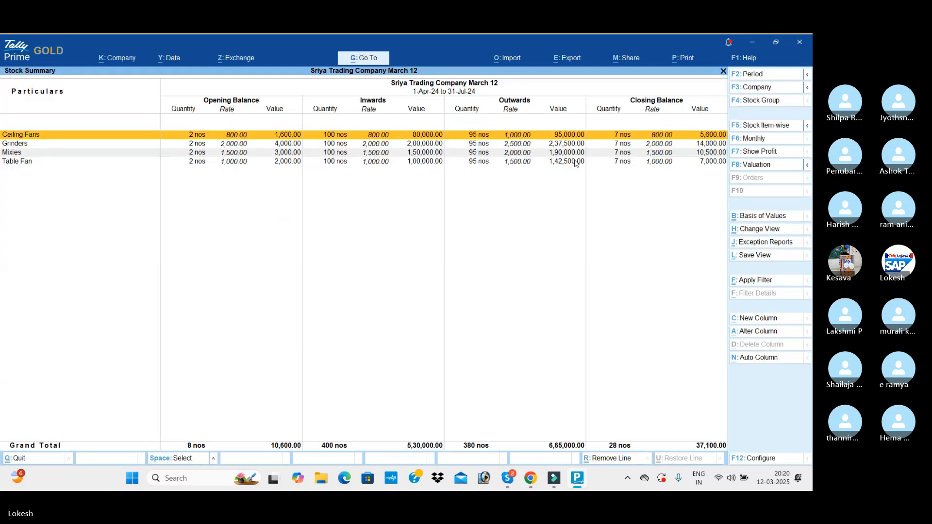
Close the Stock Summary and open the Dashboard to view the company overview
key(Escape)
key(Down)
key(Down)
key(Down)
key(Return)
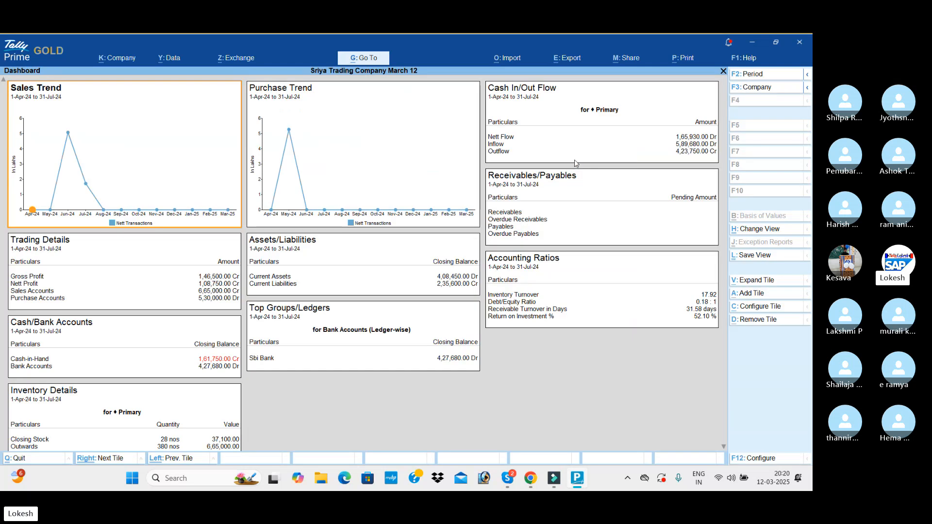
Close the Dashboard and view the Trial Balance in detailed format
key(Escape)
key(Up)
key(Return)
key(Return)
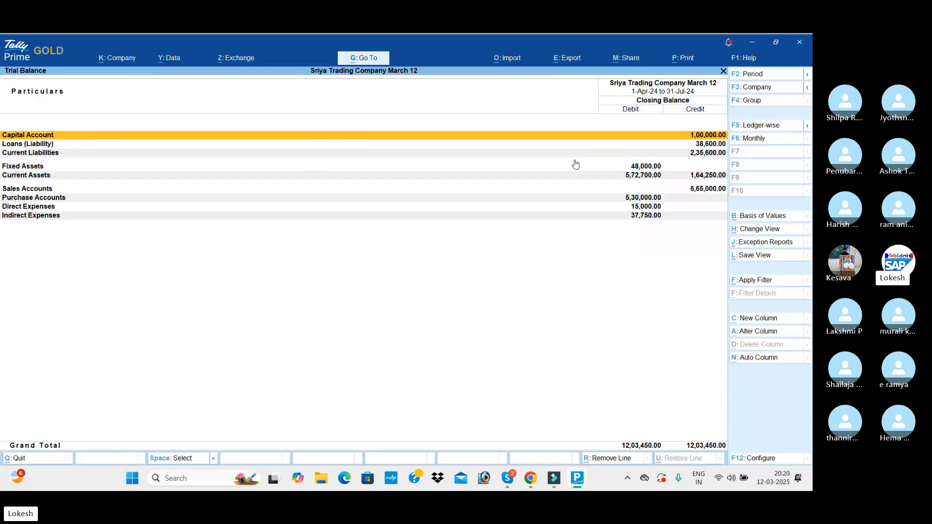
key(alt+F5)
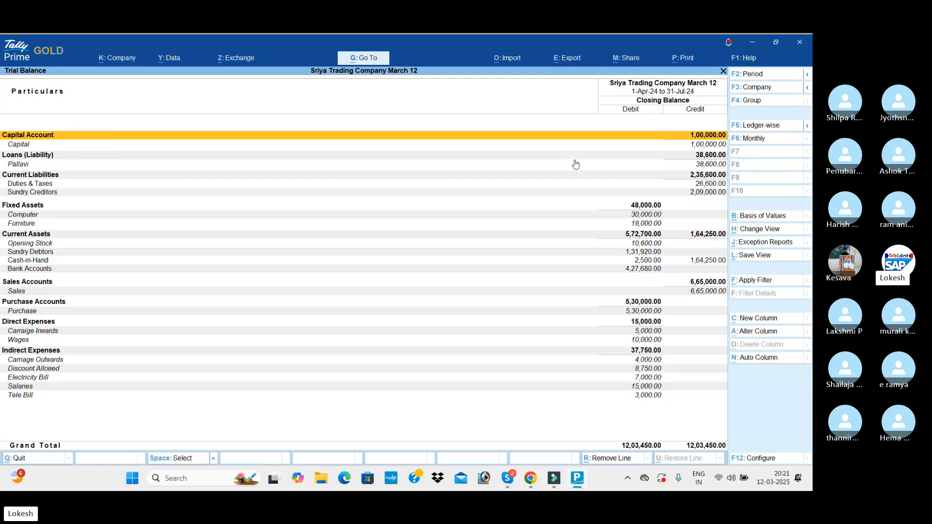
Leave the Trial Balance and view the Cash/Bank Books summary in Account Books
key(Escape)
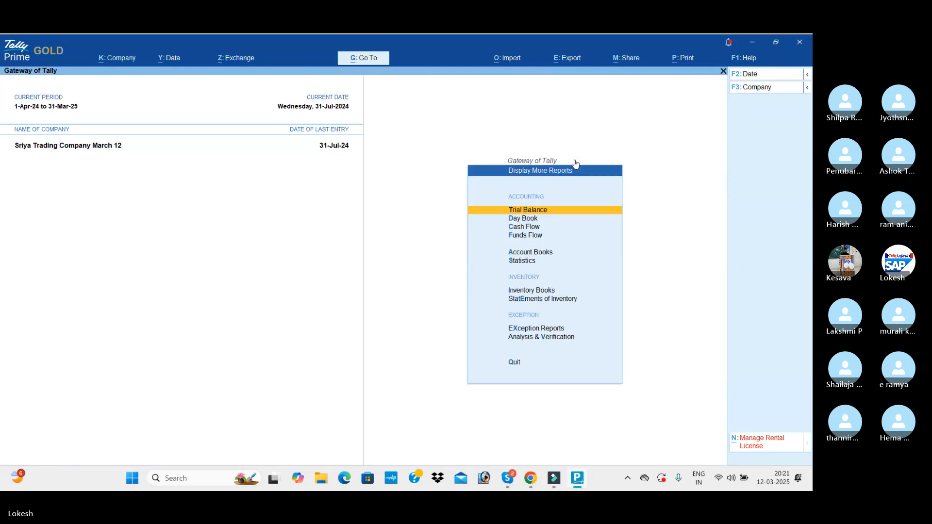
key(Down)
key(Down)
key(Down)
key(Down)
key(Return)
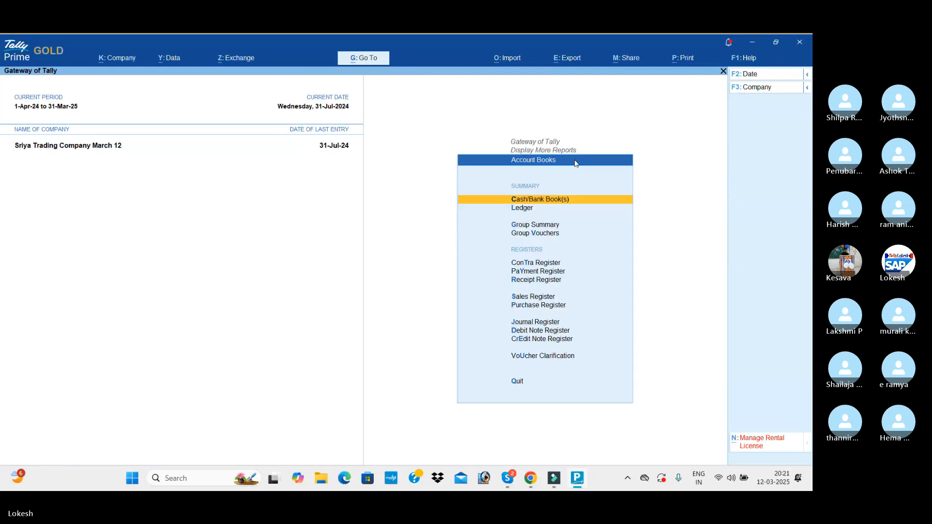
key(Return)
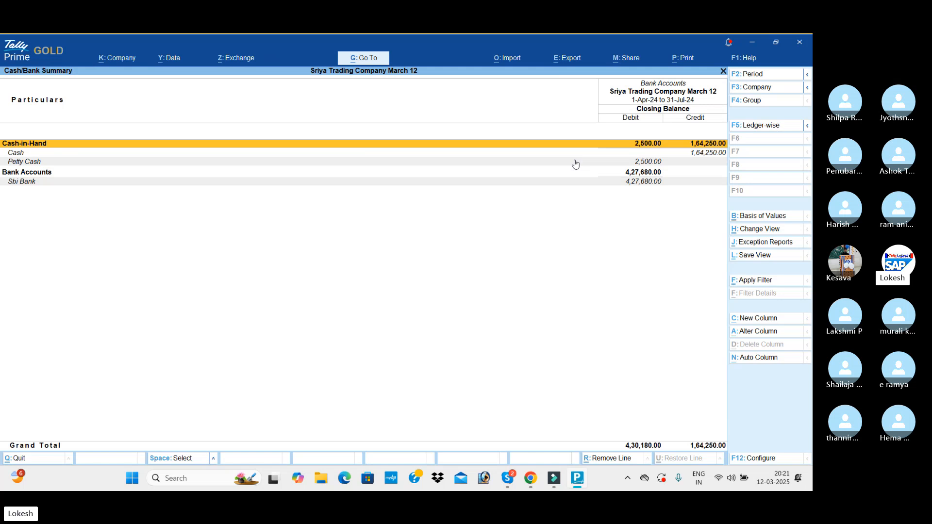
Close the Cash/Bank summary and view the Purchase Register and Sales Register in turn
key(Escape)
key(Down)
key(Down)
key(Down)
key(Down)
key(Down)
key(Down)
key(Down)
key(Down)
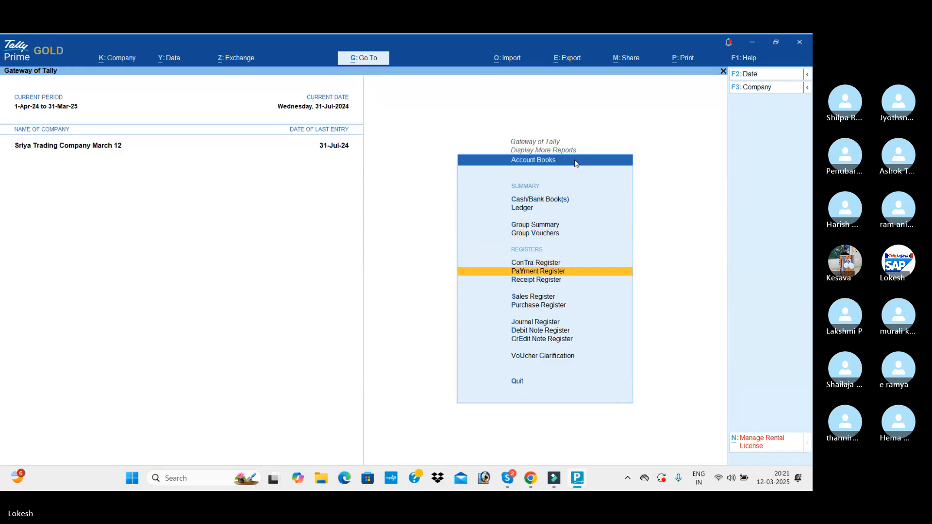
key(Return)
key(Escape)
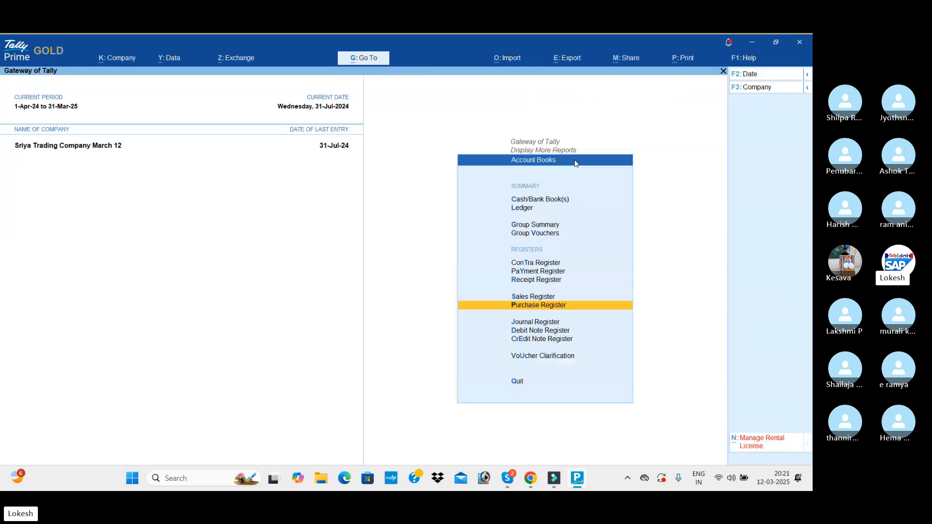
key(Up)
key(Return)
key(Escape)
key(Up)
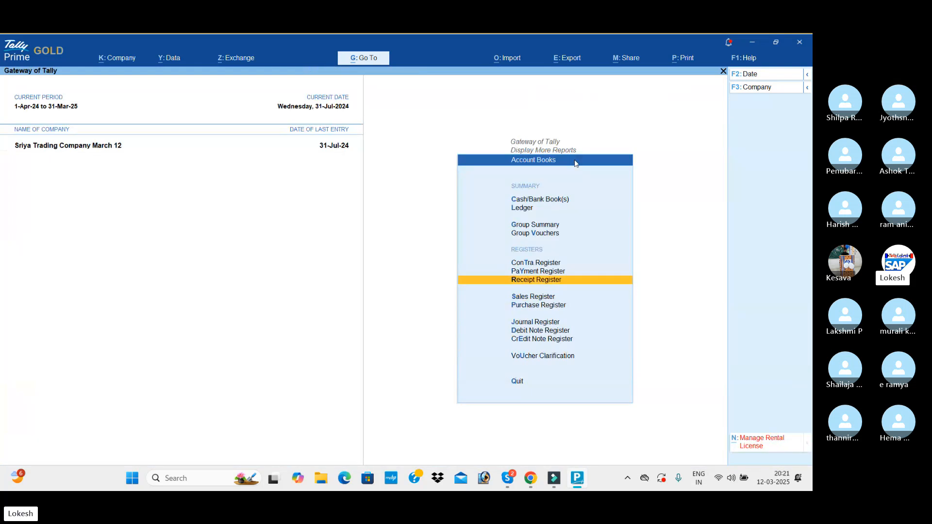
Open the Receipt Register and then the Payment Register, drilling into each before returning to Account Books
key(Return)
key(Return)
key(Escape)
key(Escape)
key(Up)
key(Return)
key(Return)
key(Escape)
key(Escape)
Open the Contra Register, drill into its details, and return to Account Books
key(Up)
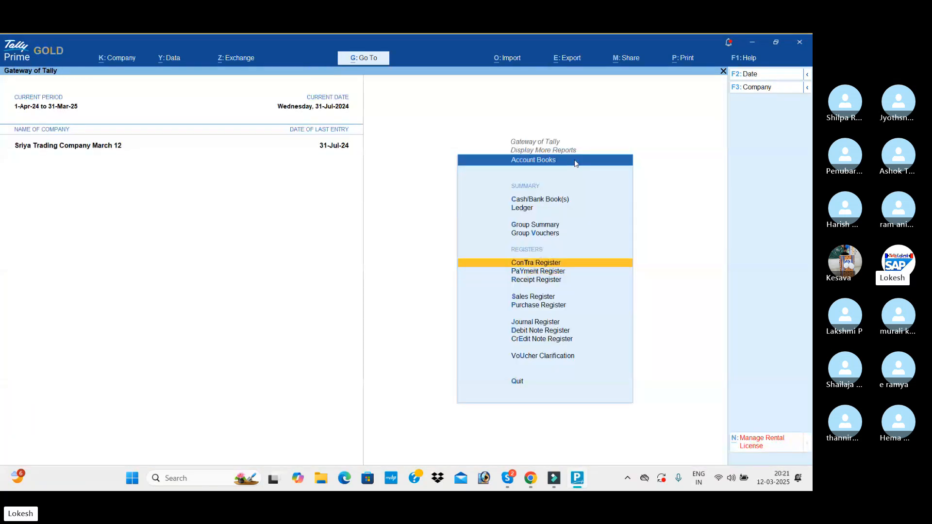
key(Return)
key(Return)
key(Escape)
key(Escape)
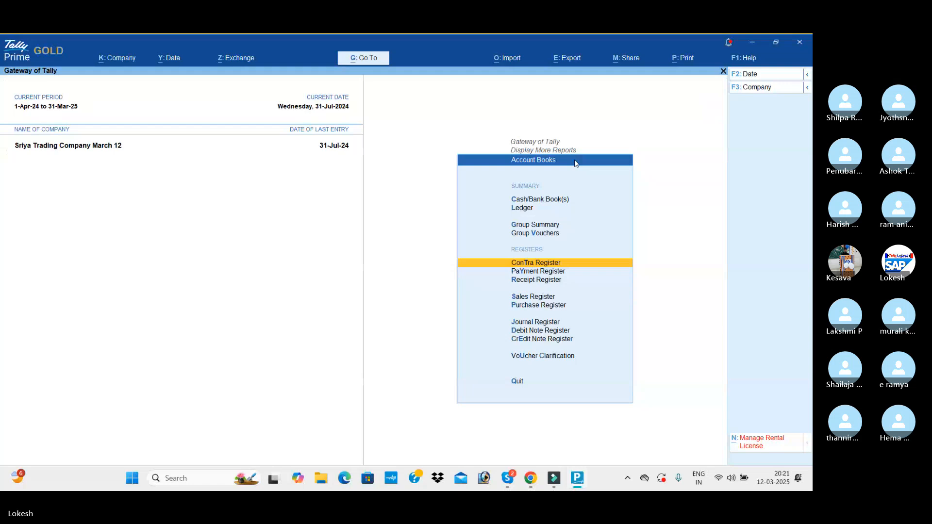
Open the Statistics report and examine the number of vouchers recorded for each voucher type
key(Escape)
key(Down)
key(Return)
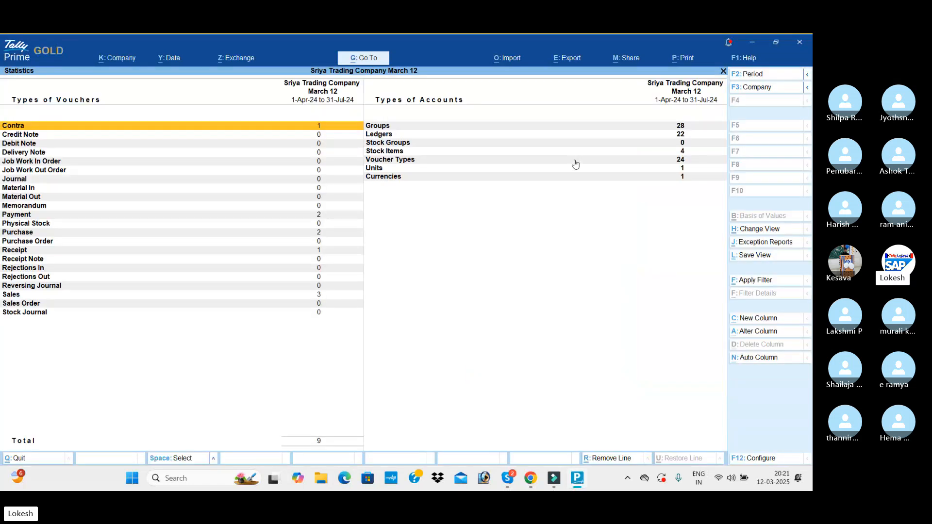
key(Down)
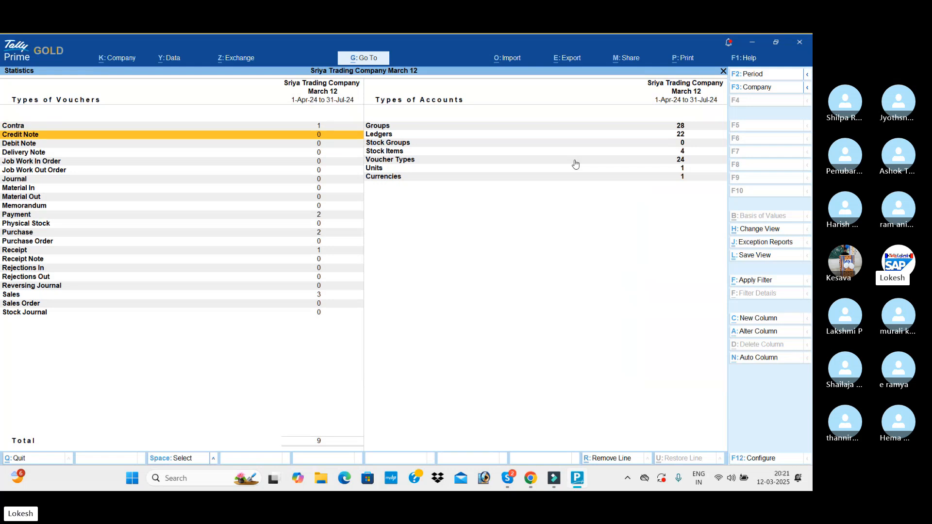
key(Down)
key(Down)
key(Down)
key(Down)
key(Down)
key(Down)
key(Down)
key(Down)
key(Down)
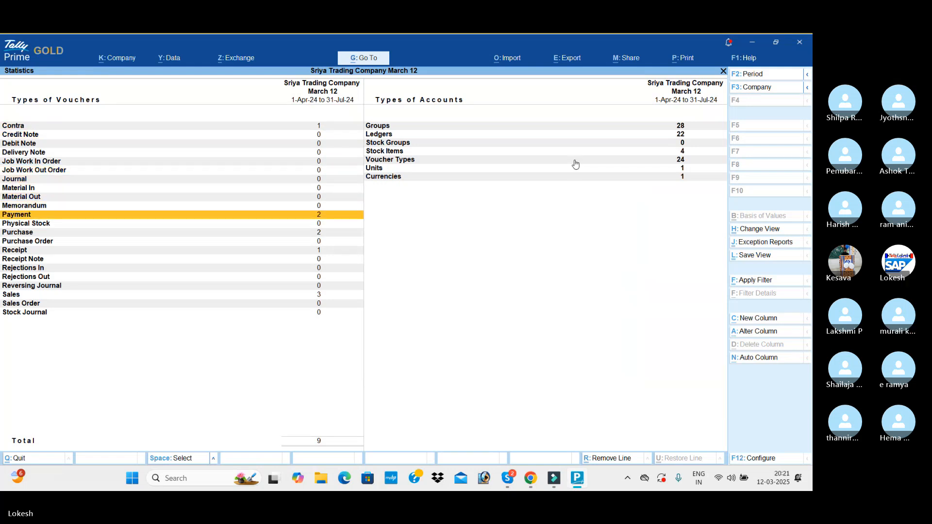
key(Down)
key(Down)
key(Down)
key(Up)
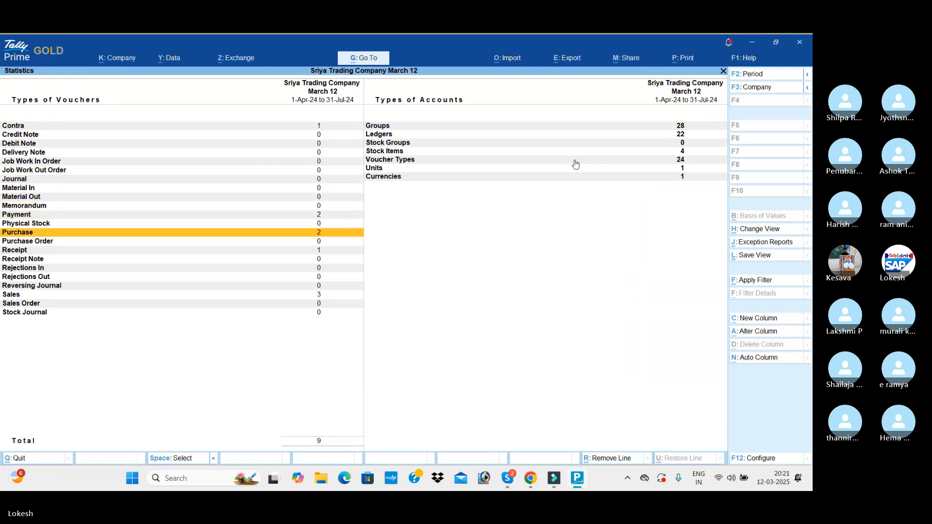
key(Down)
key(Down)
key(Down)
key(Up)
key(Up)
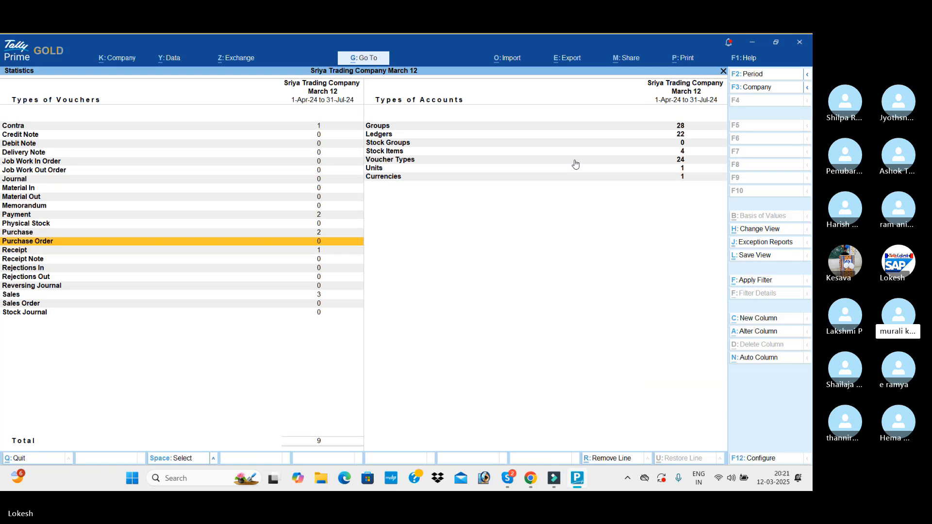
Examine the remaining voucher types in the Statistics report, from Purchase Order down to Sales
key(Down)
key(Down)
key(Down)
key(Down)
key(Down)
key(Down)
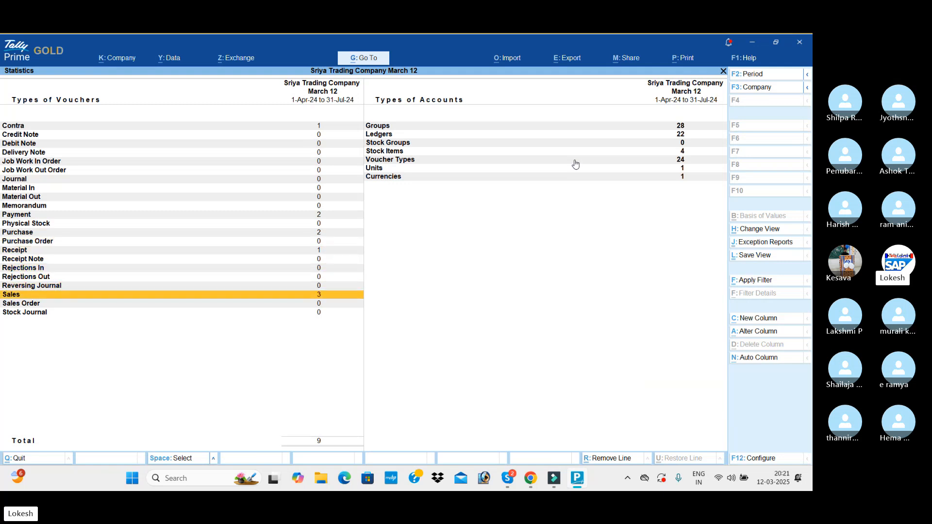
Review the Types of Accounts list in the Statistics report, going from Groups and Ledgers through to Currencies
key(Right)
key(Up)
key(Up)
key(Up)
key(Up)
key(Up)
key(Up)
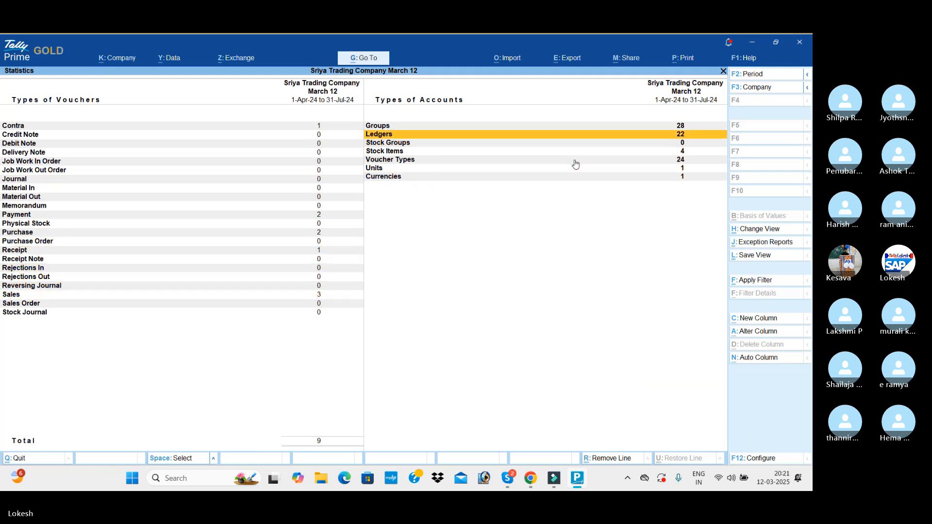
key(Down)
key(Down)
key(Down)
key(Down)
key(Down)
key(Down)
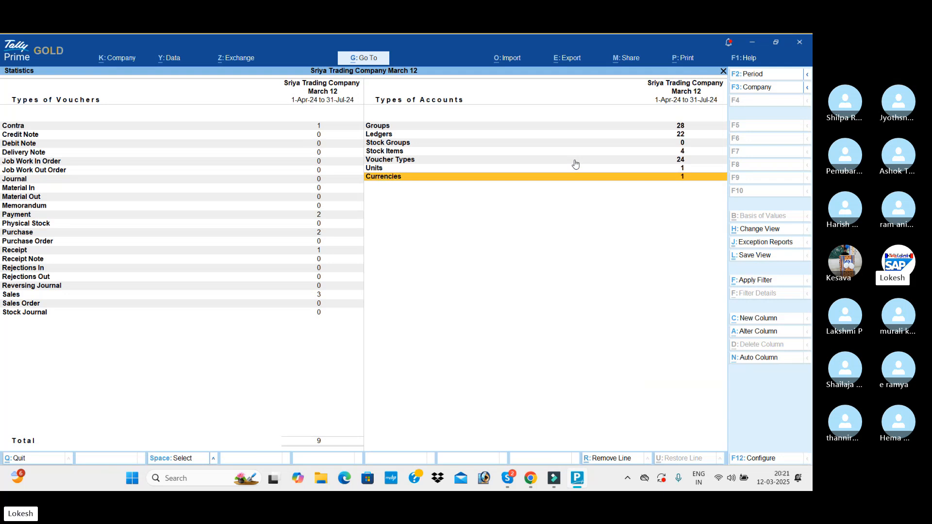
Close the Statistics report back to the Gateway of Tally, keeping the program open, and switch to the Skype call window
key(Escape)
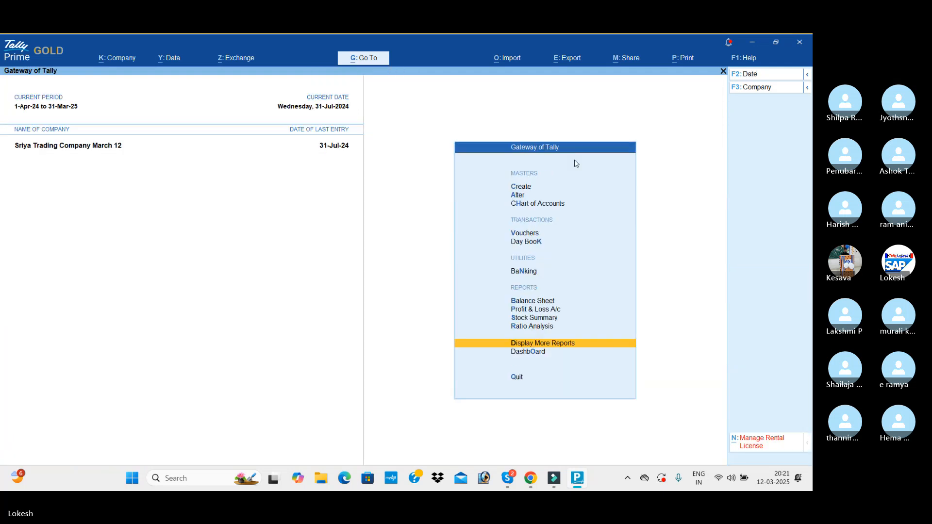
key(Escape)
key(n)
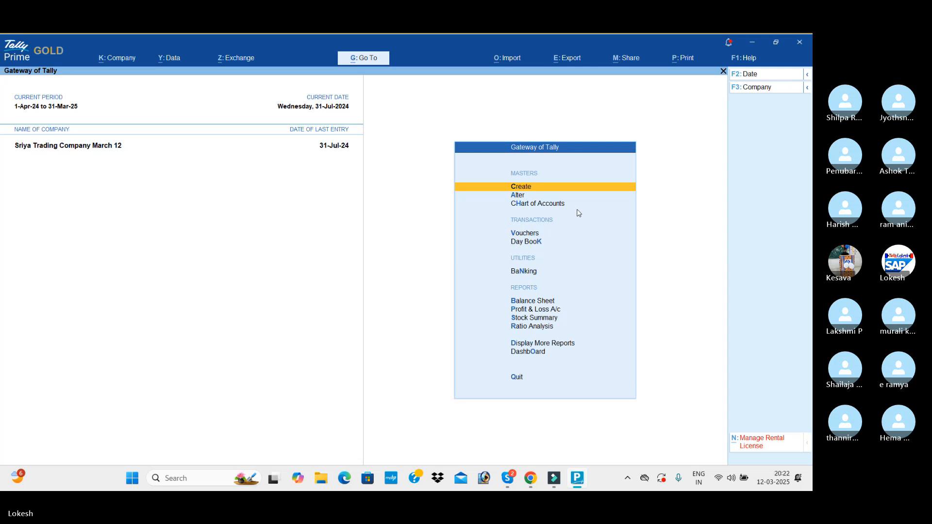
key(alt)
key(alt+Tab)
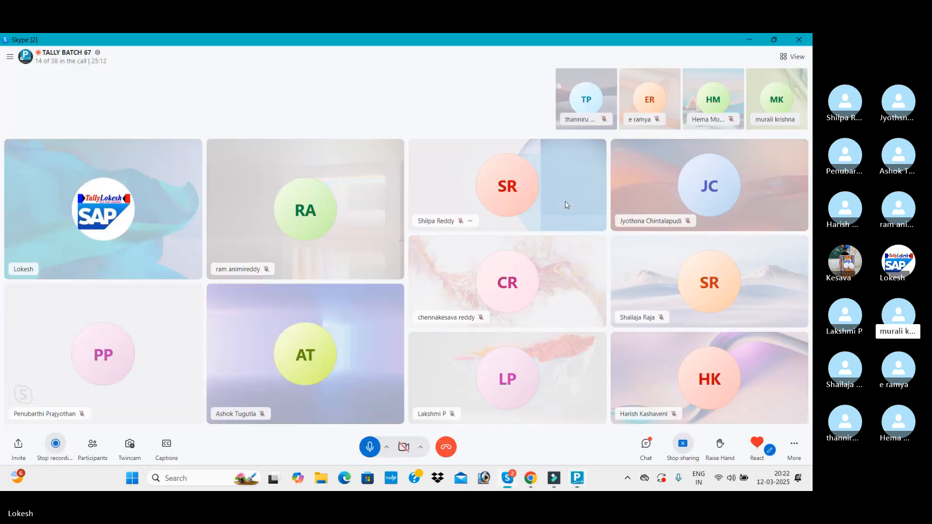